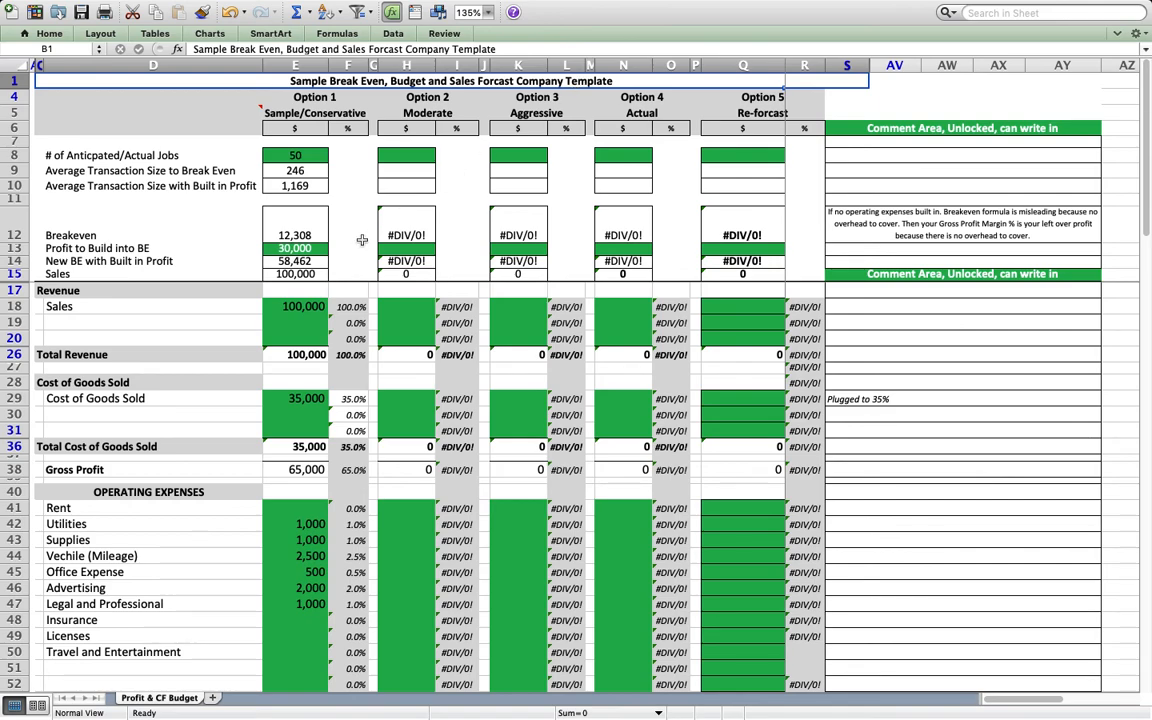
Examine the Option 1 sales, anticipated jobs and average transaction size to break even, including the break-even size formula
click(206, 306)
drag(206, 306, 288, 306)
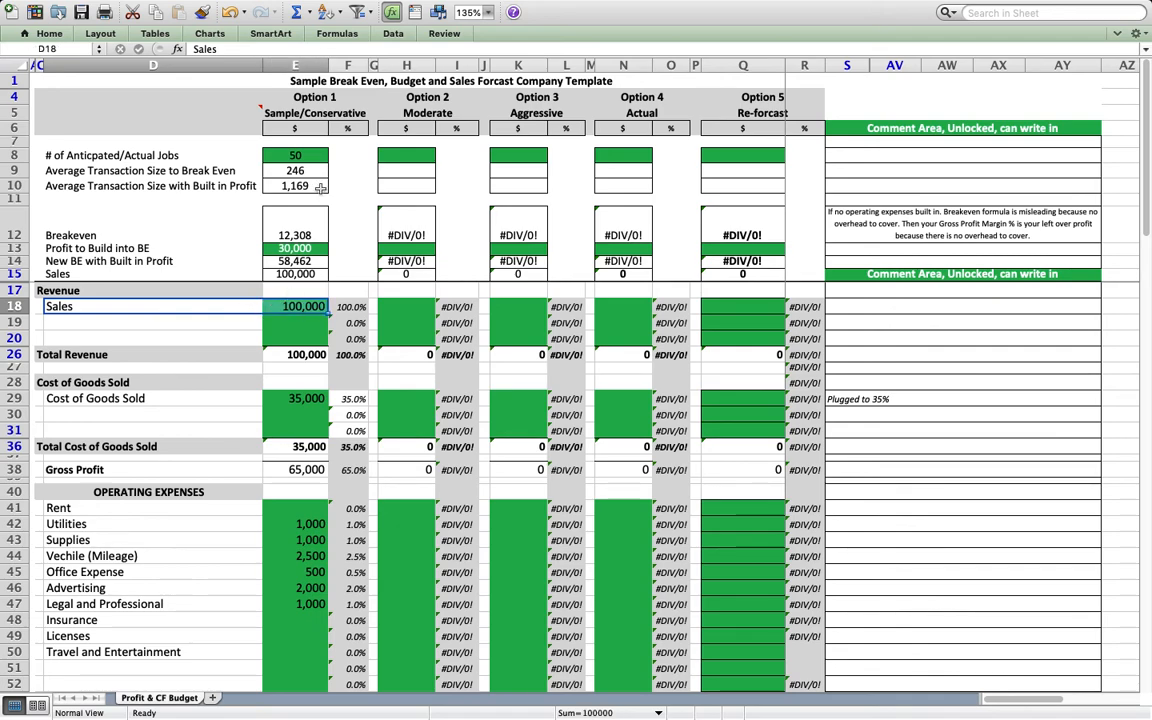
drag(242, 157, 281, 157)
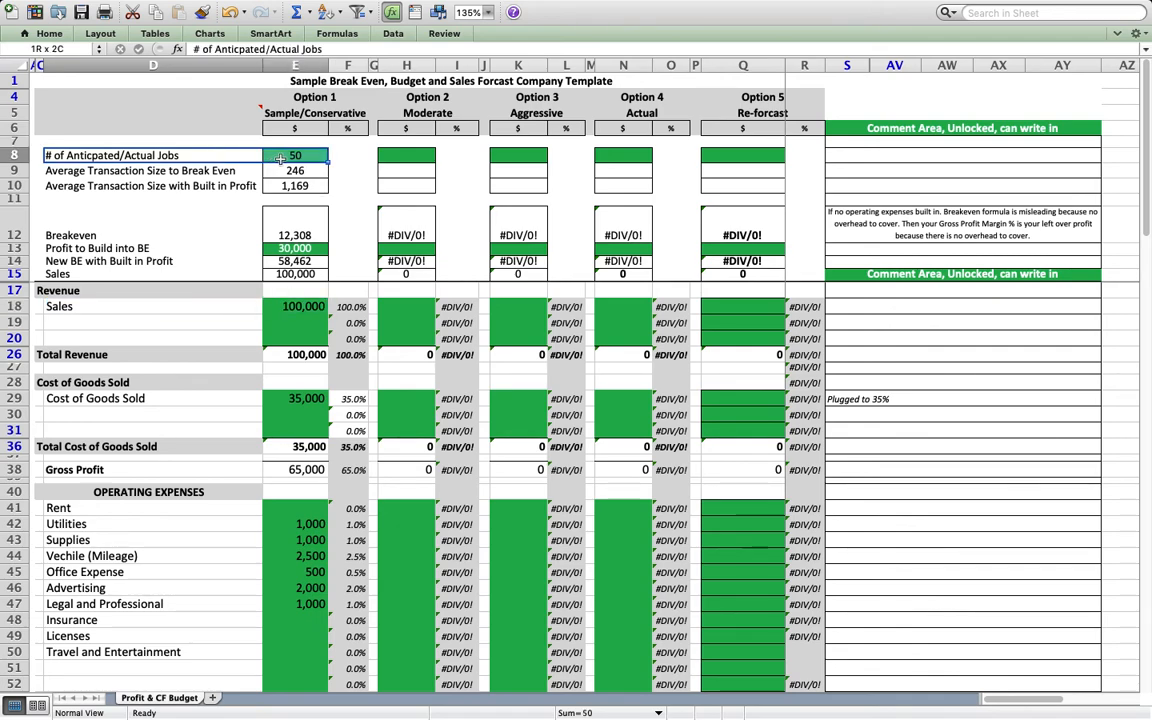
drag(212, 170, 293, 172)
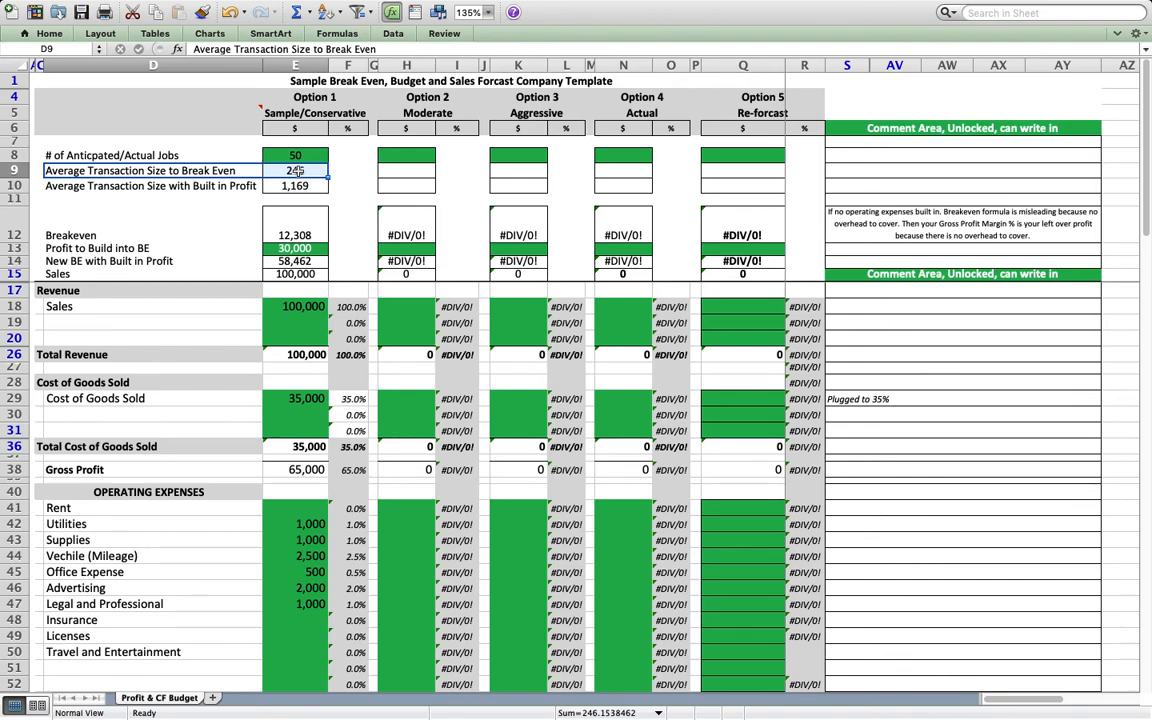
drag(229, 303, 277, 306)
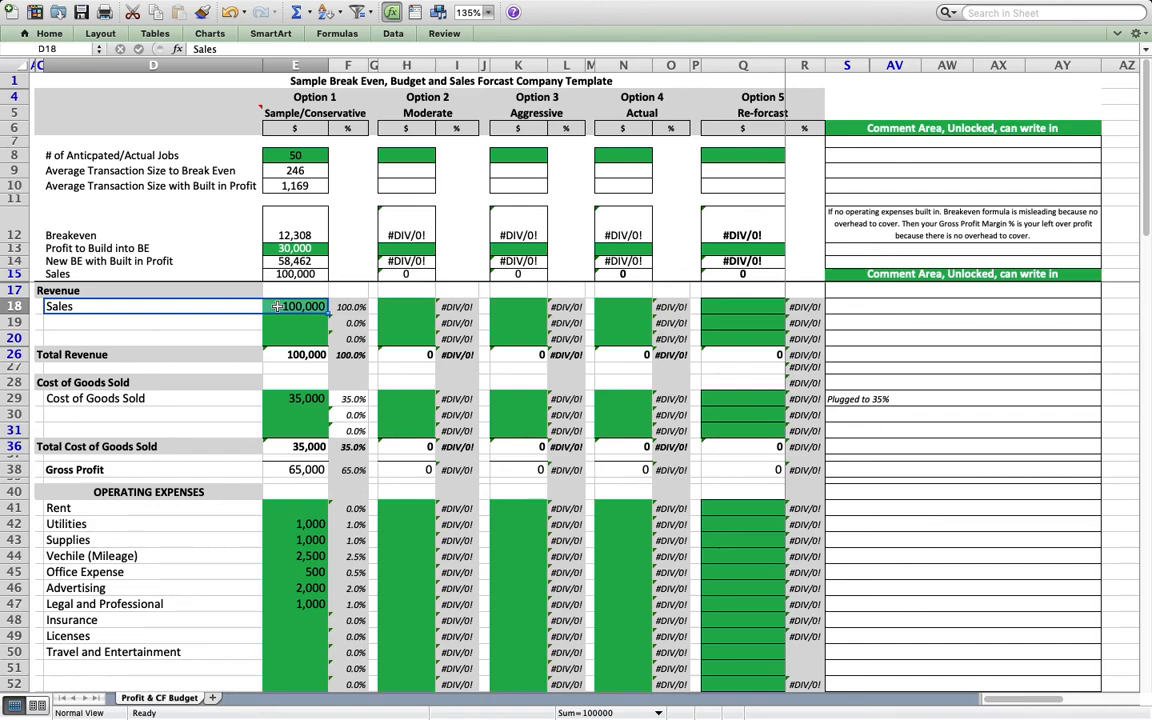
click(302, 150)
click(313, 170)
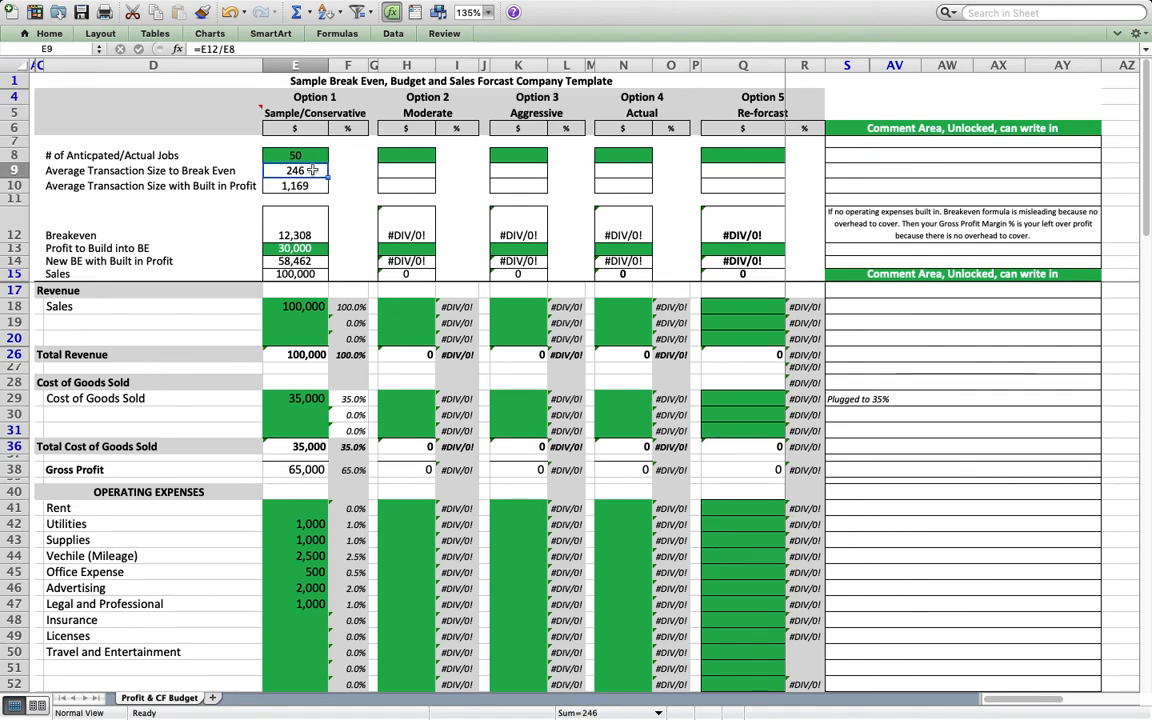
click(289, 306)
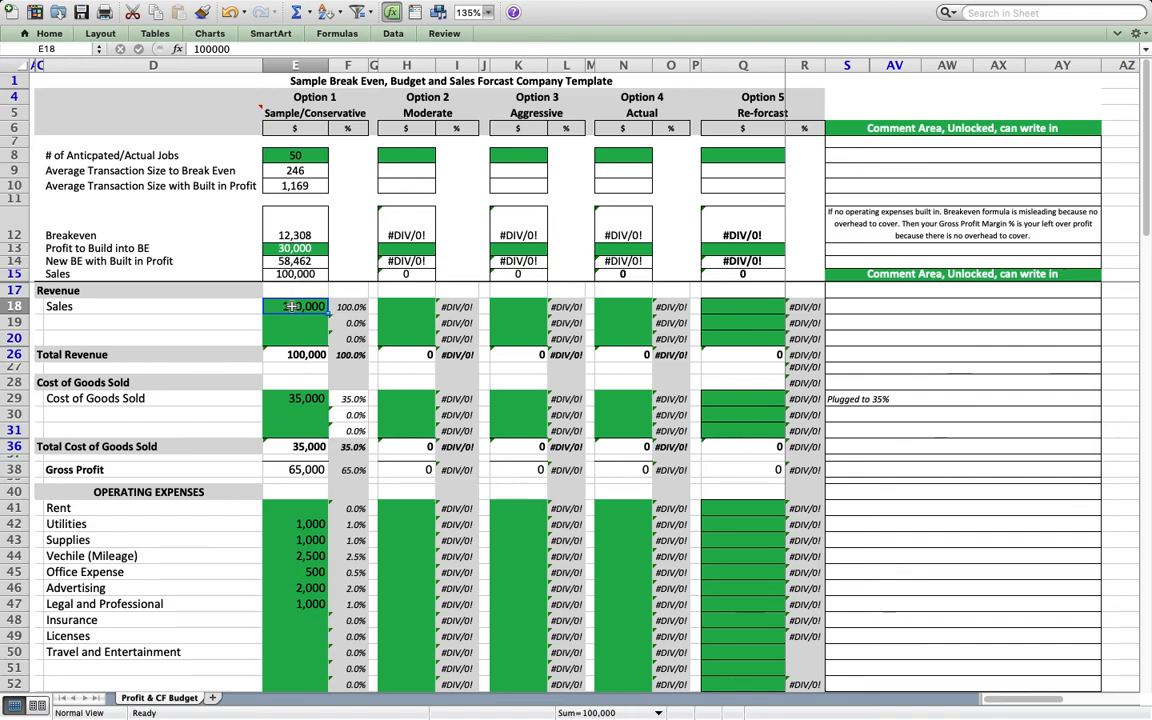
Examine the Option 1 operating expense lines from Rent to Travel and Entertainment, including the Utilities amount
click(257, 512)
drag(258, 516, 233, 509)
click(289, 655)
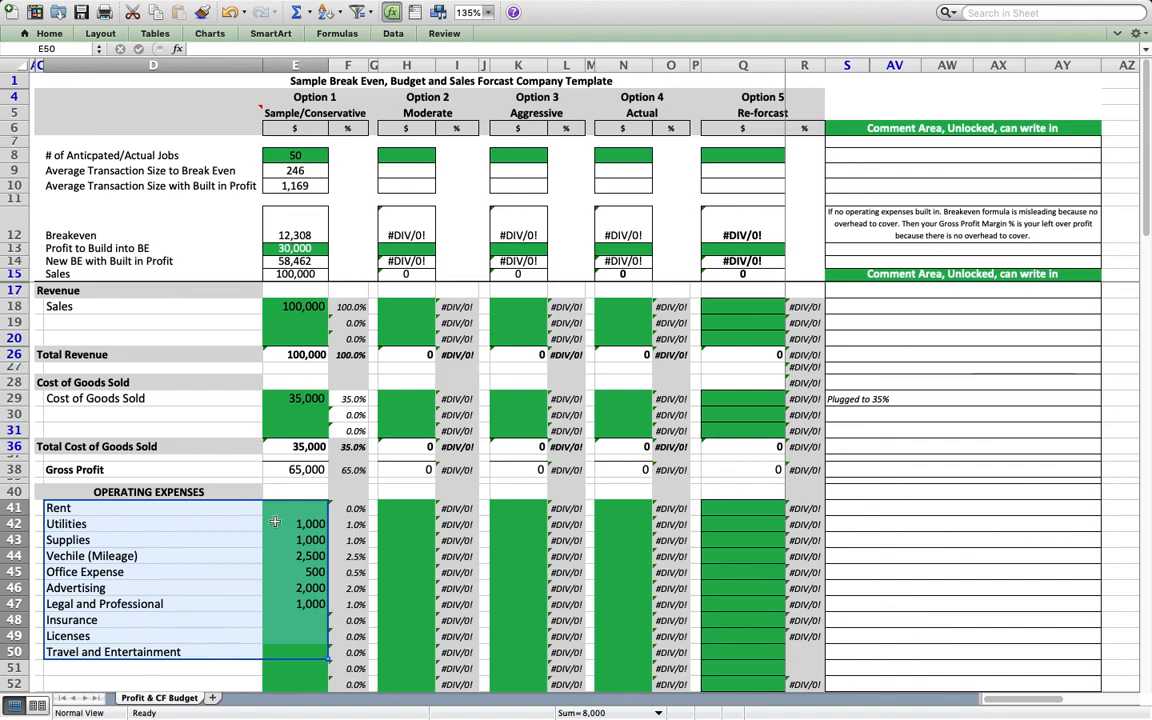
drag(300, 652, 240, 510)
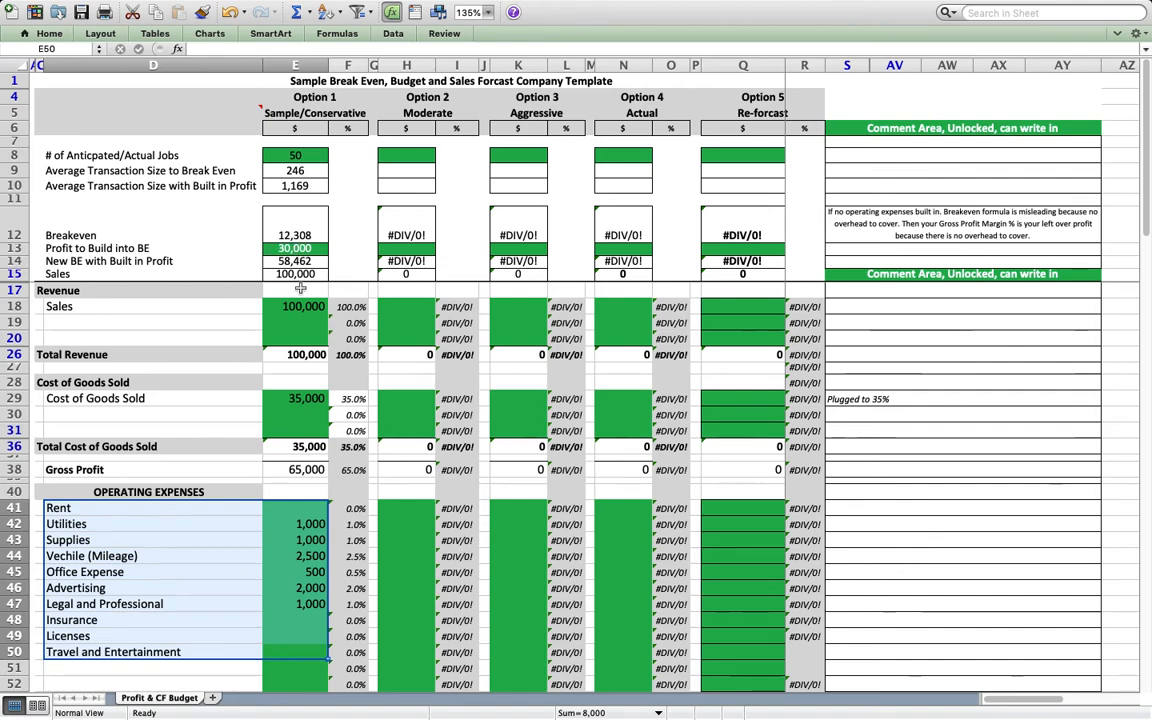
click(300, 523)
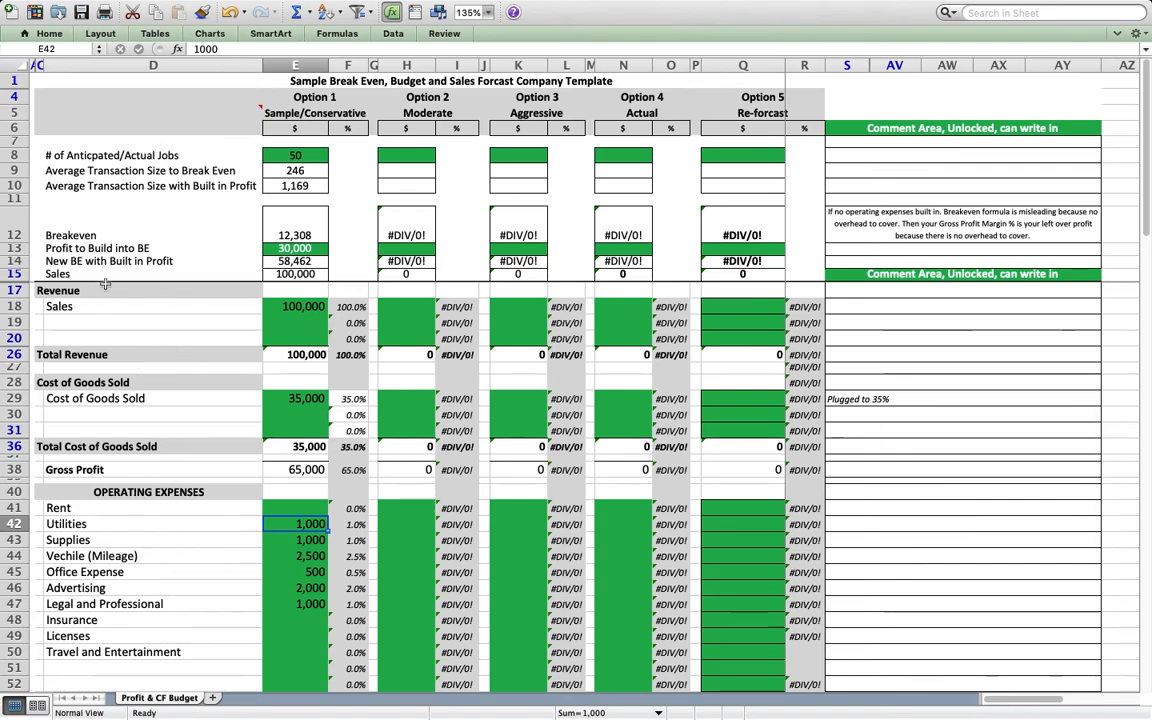
Review the row sections for Revenue, Cost of Goods Sold, Gross Profit and Operating Expenses
click(151, 294)
drag(151, 294, 151, 310)
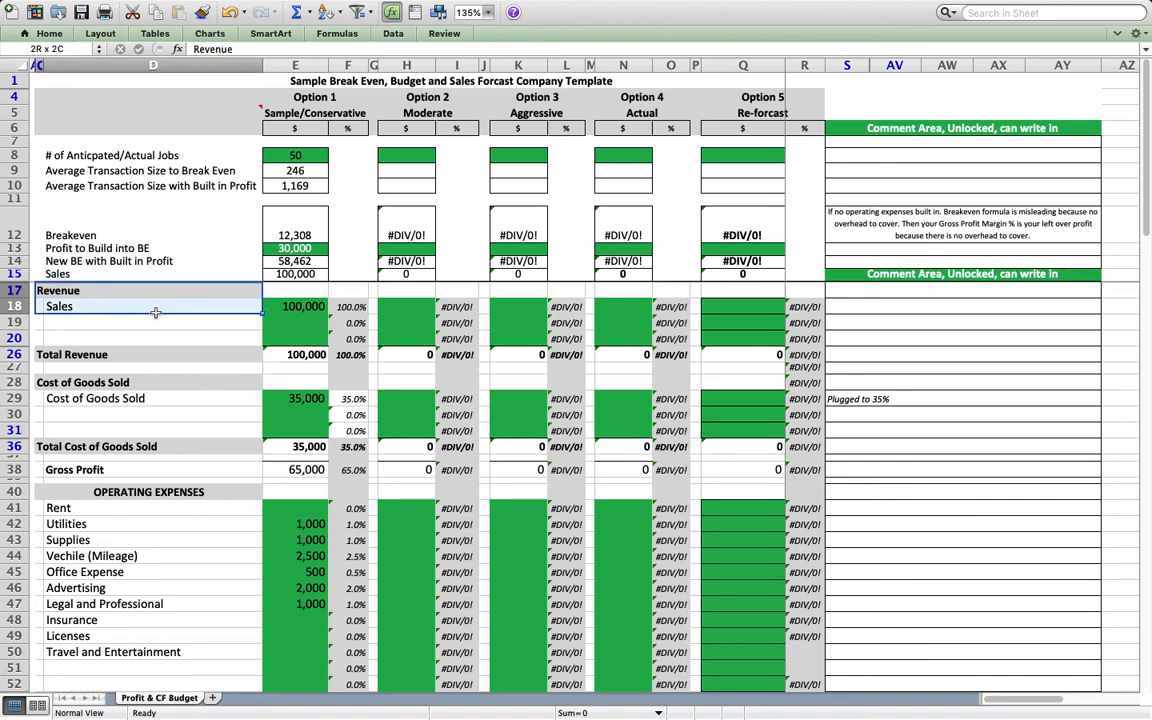
drag(111, 382, 113, 396)
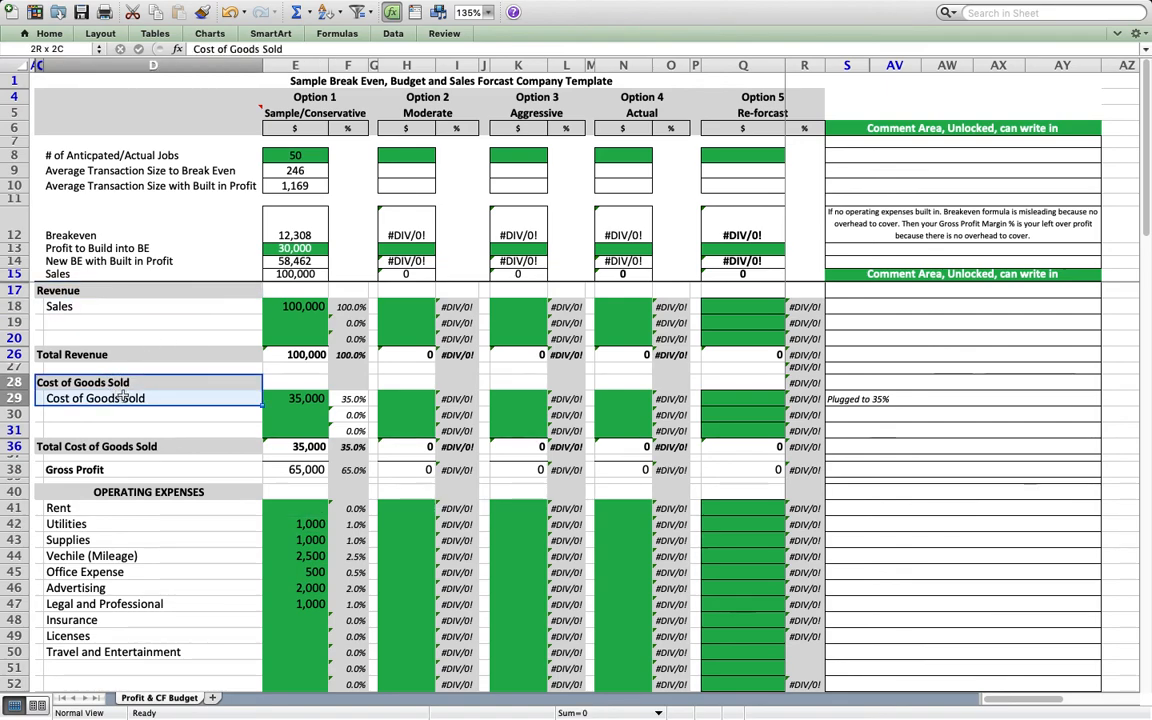
click(126, 469)
drag(120, 491, 128, 652)
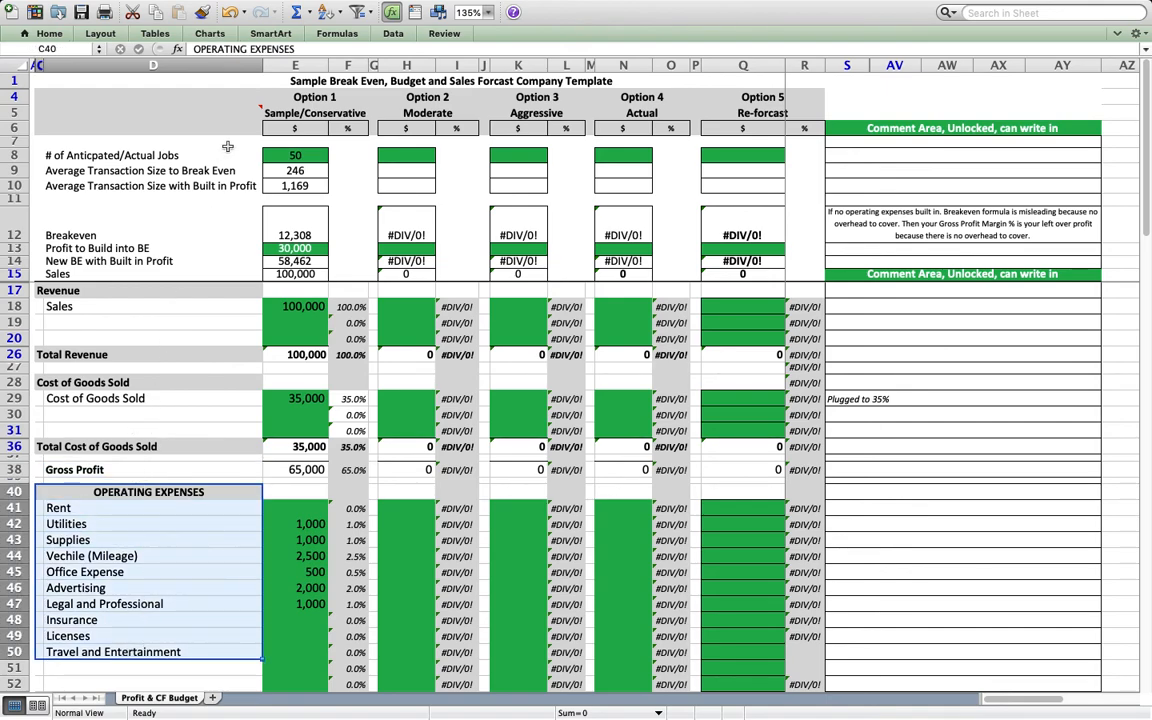
Review the five scenario columns and their headings, from Sample/Conservative through Moderate, Aggressive and Actual to Re-forcast
click(295, 65)
drag(303, 64, 345, 66)
click(406, 65)
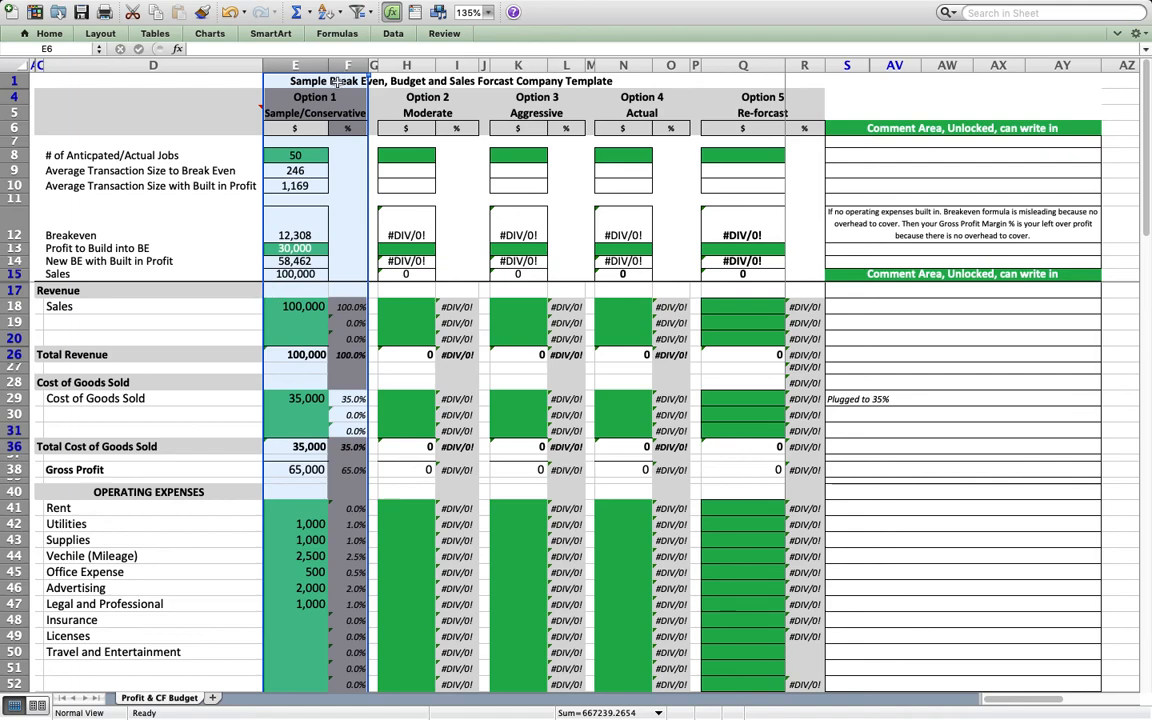
click(298, 113)
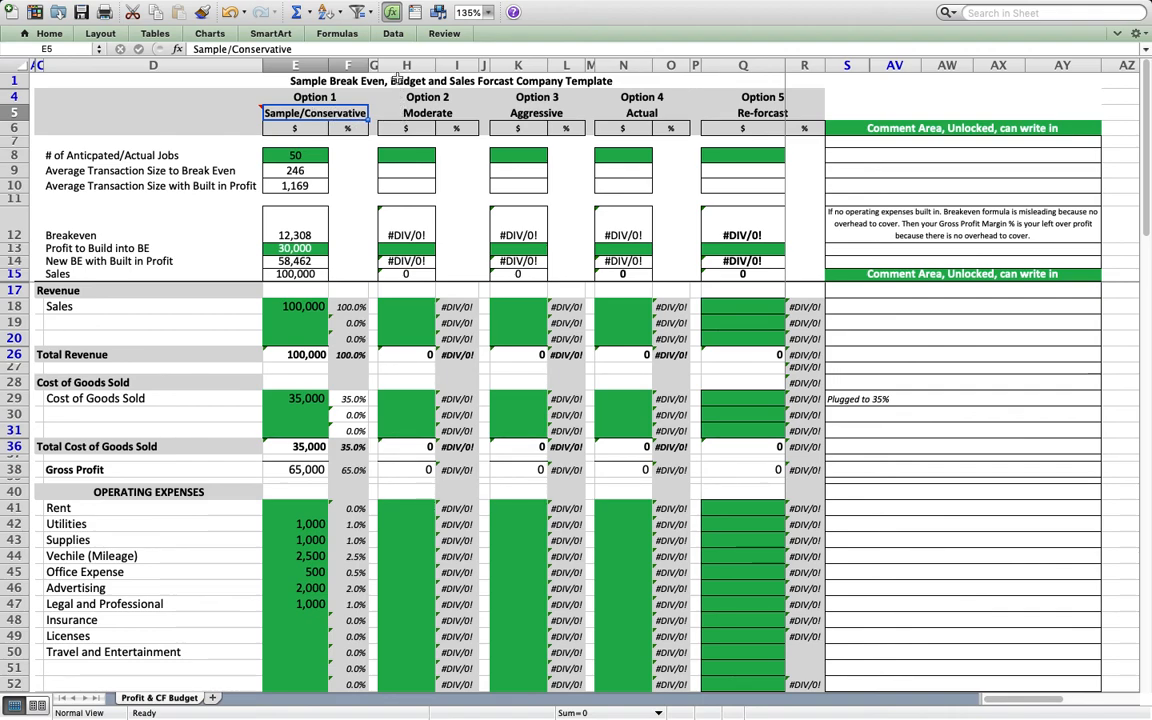
click(390, 112)
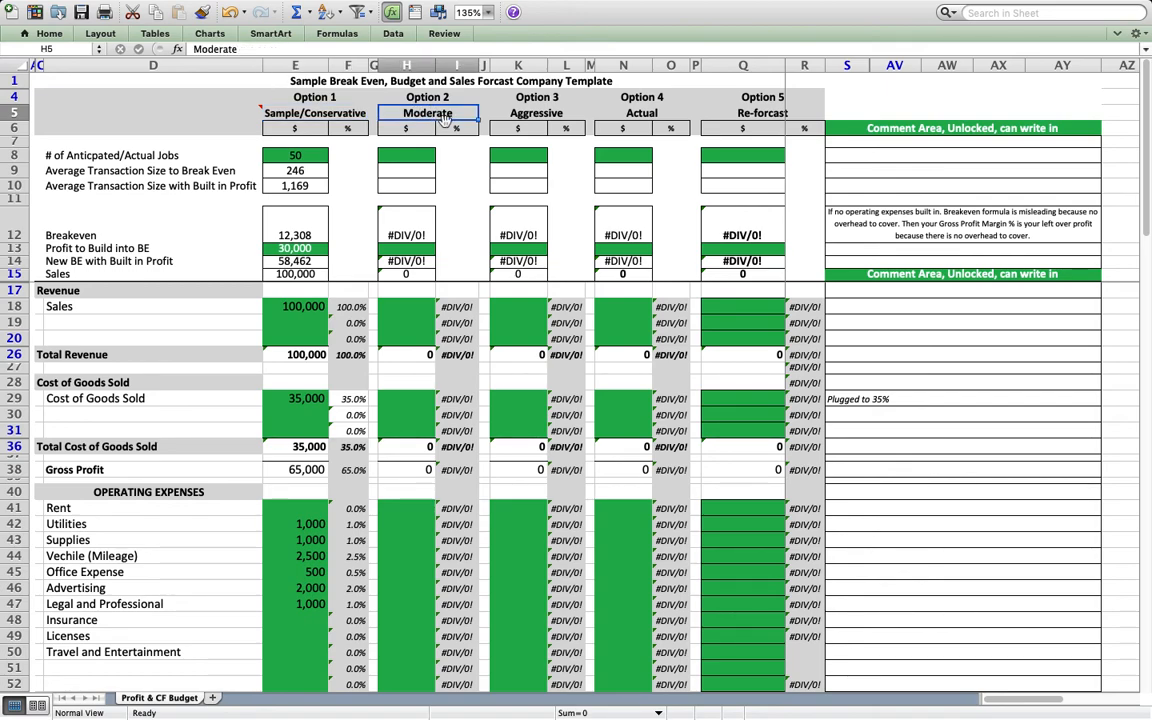
click(514, 116)
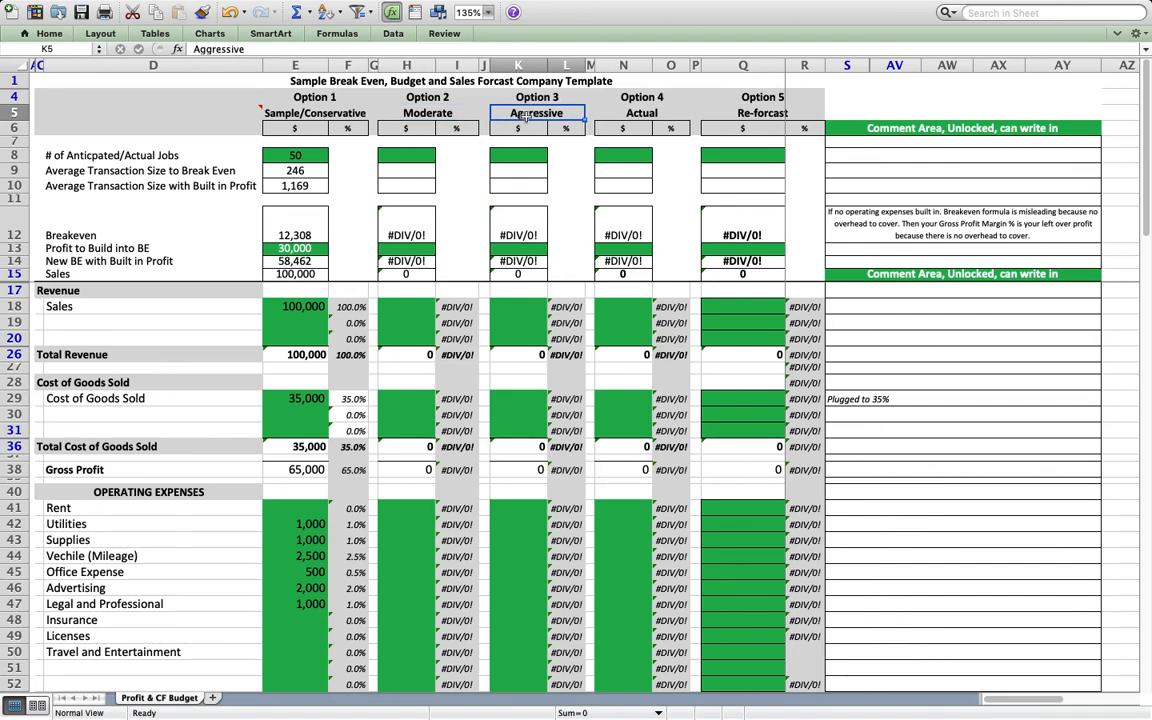
click(619, 113)
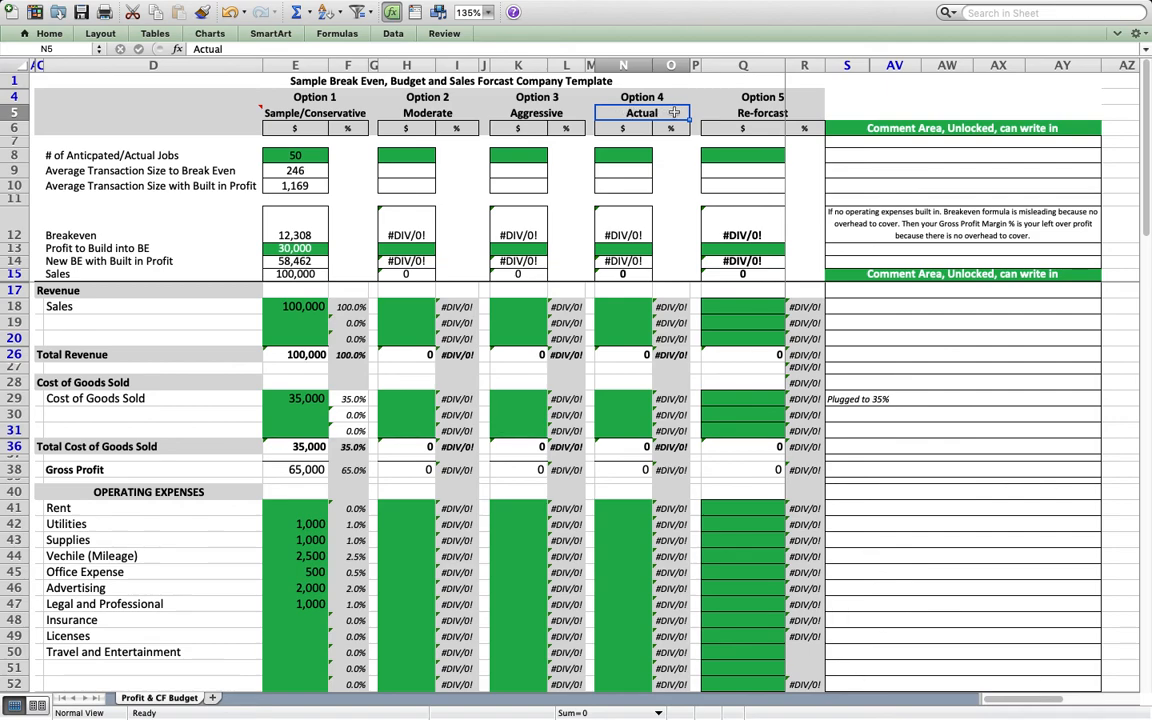
click(743, 98)
click(742, 114)
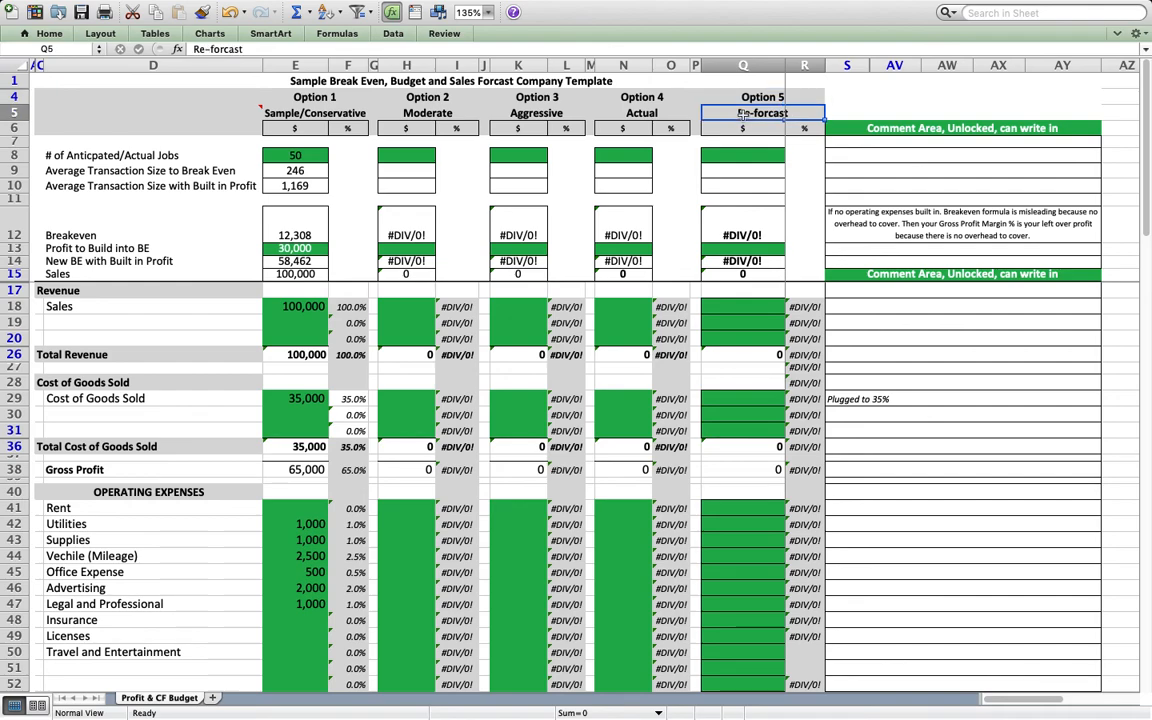
click(632, 114)
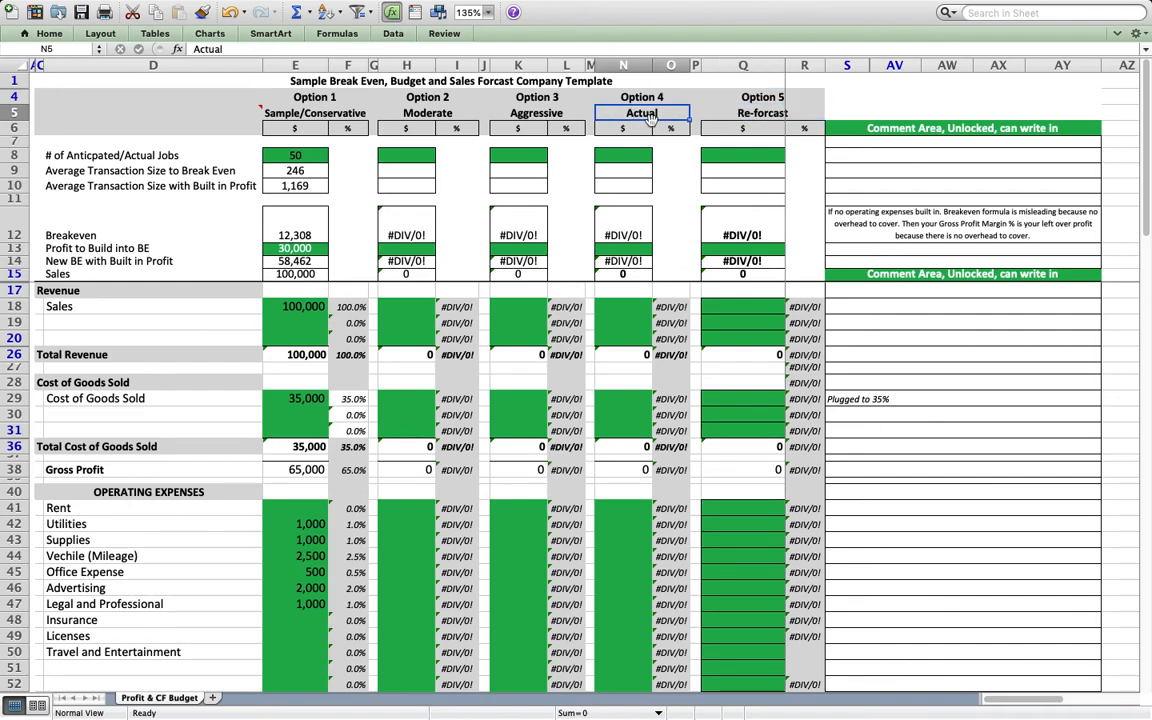
click(741, 113)
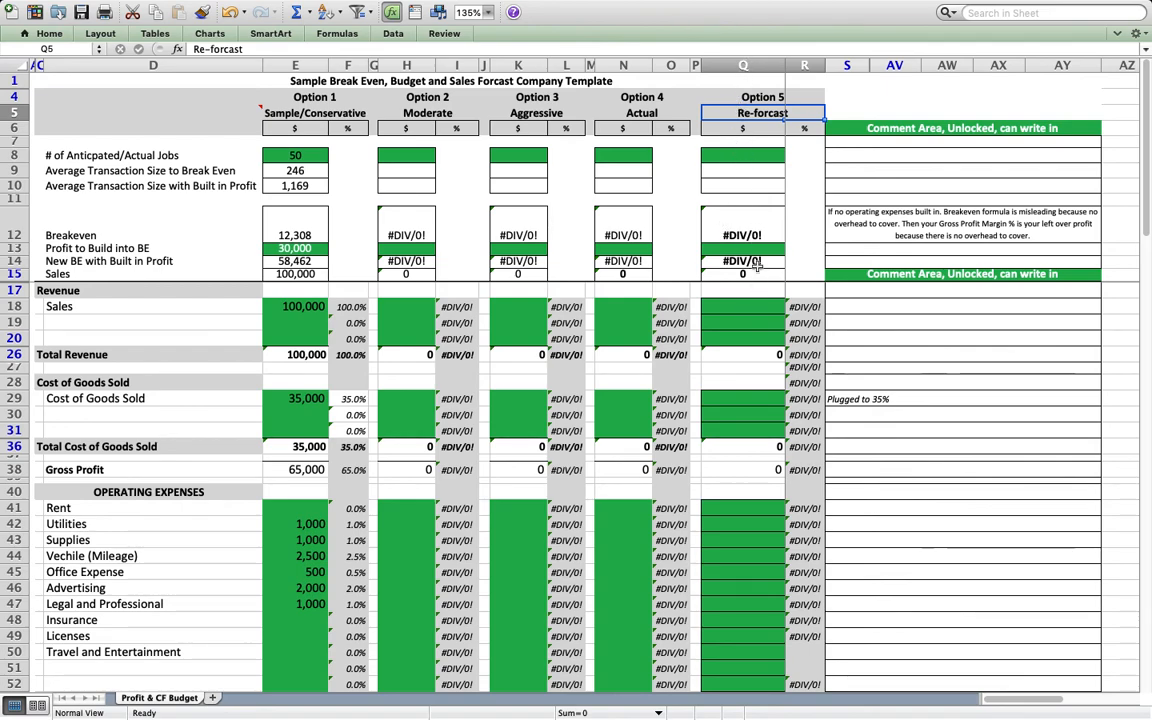
drag(315, 64, 566, 64)
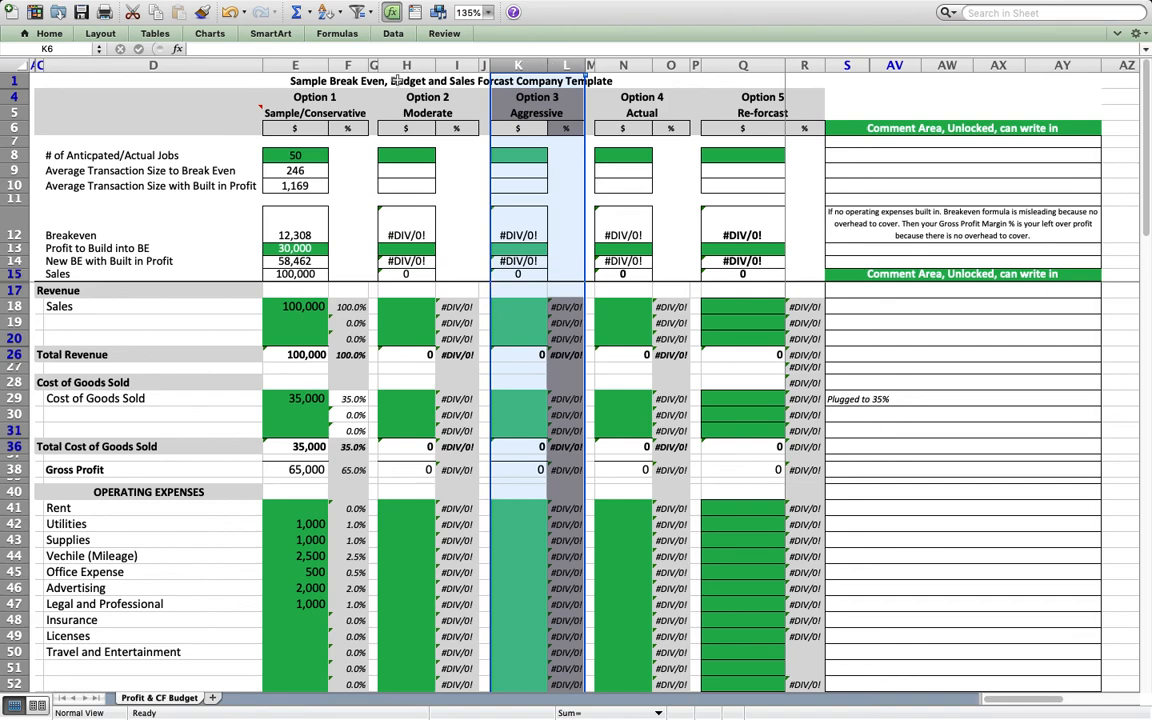
click(318, 113)
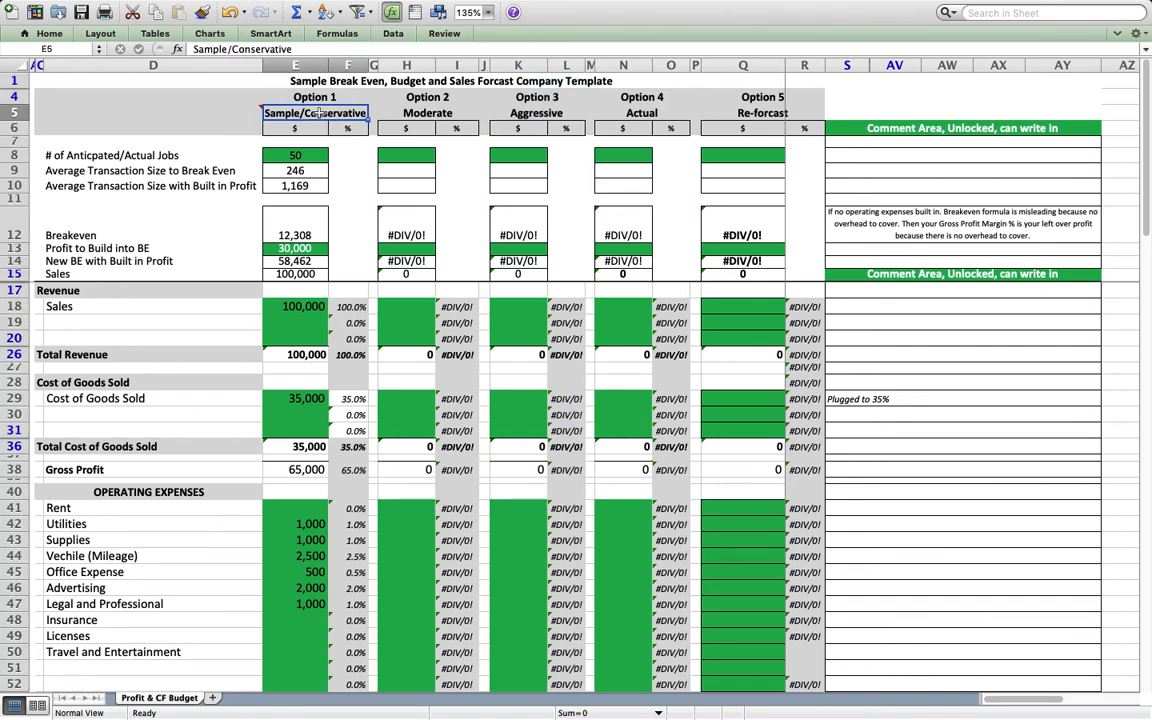
text(asdflk)
key(BackSpace)
key(BackSpace)
key(BackSpace)
key(BackSpace)
key(BackSpace)
key(BackSpace)
key(Escape)
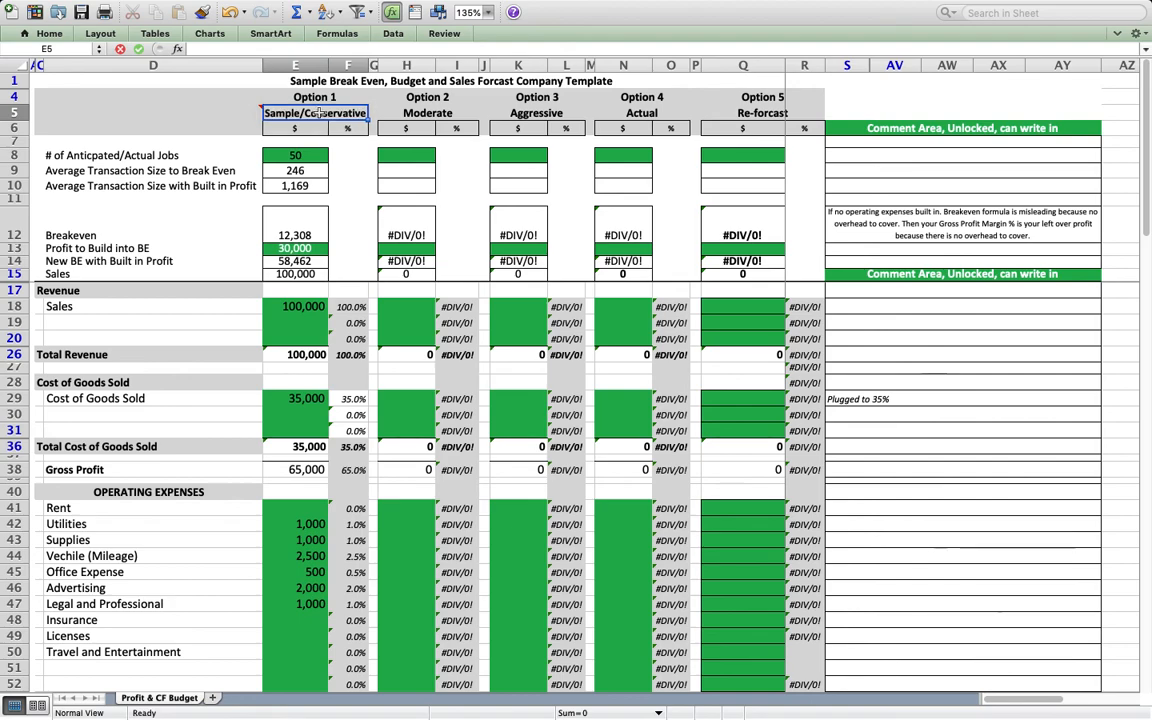
Check the heading cells of Options 2 to 5, from Moderate to Re-forcast
click(413, 116)
click(492, 110)
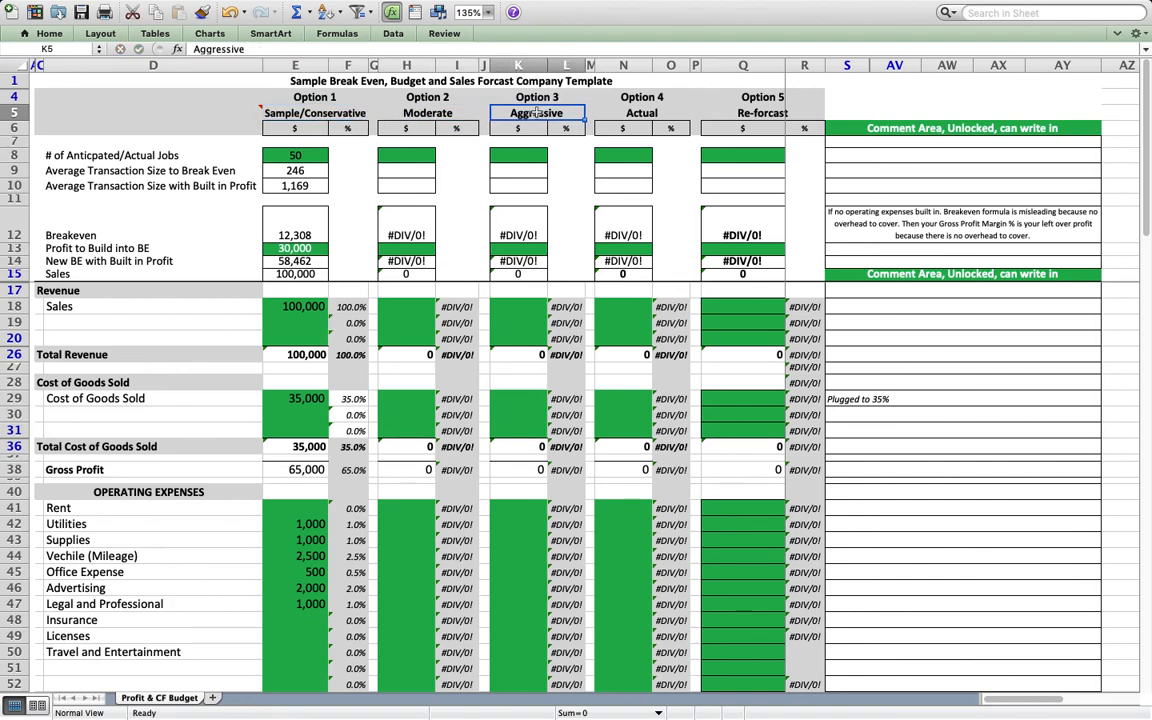
click(654, 112)
click(729, 109)
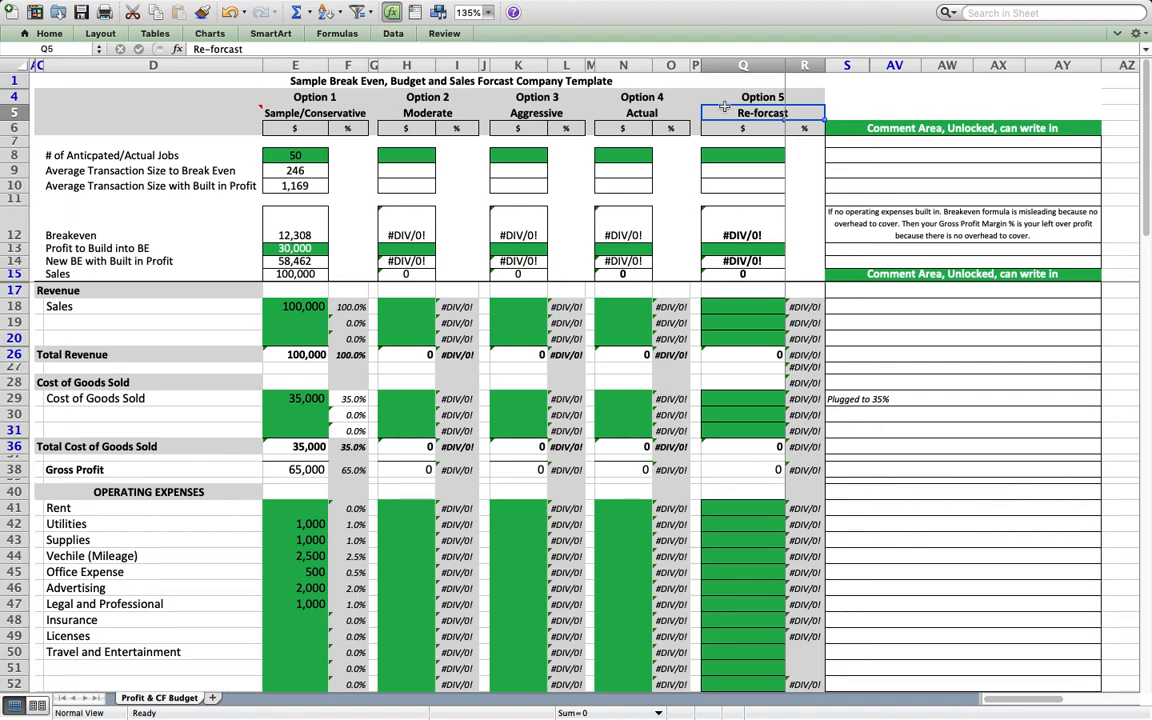
Inspect the Option 1 jobs input and the formulas behind Total Revenue and Gross Profit
click(322, 155)
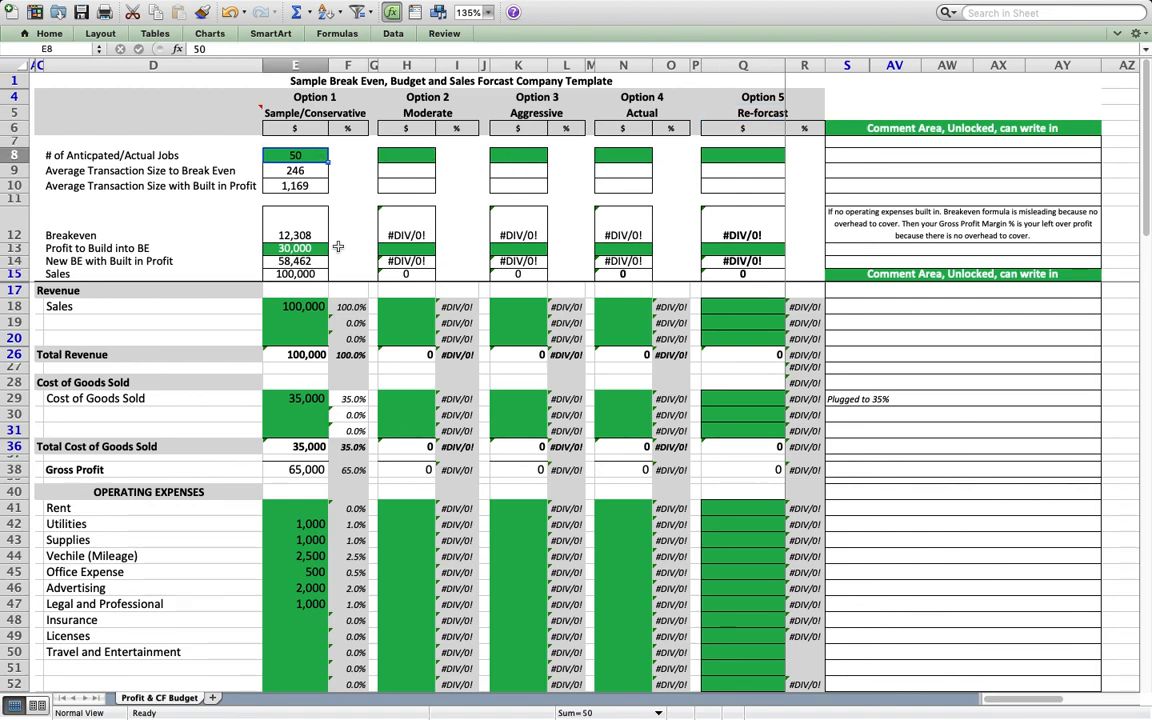
click(301, 366)
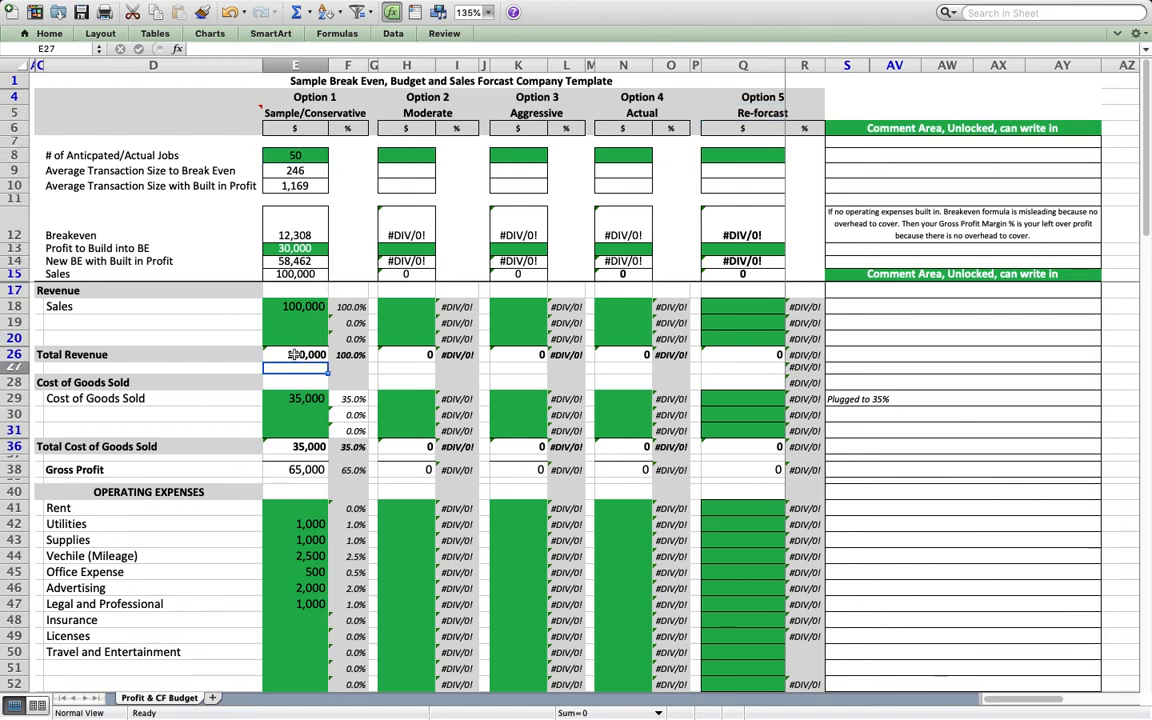
click(292, 354)
double_click(286, 355)
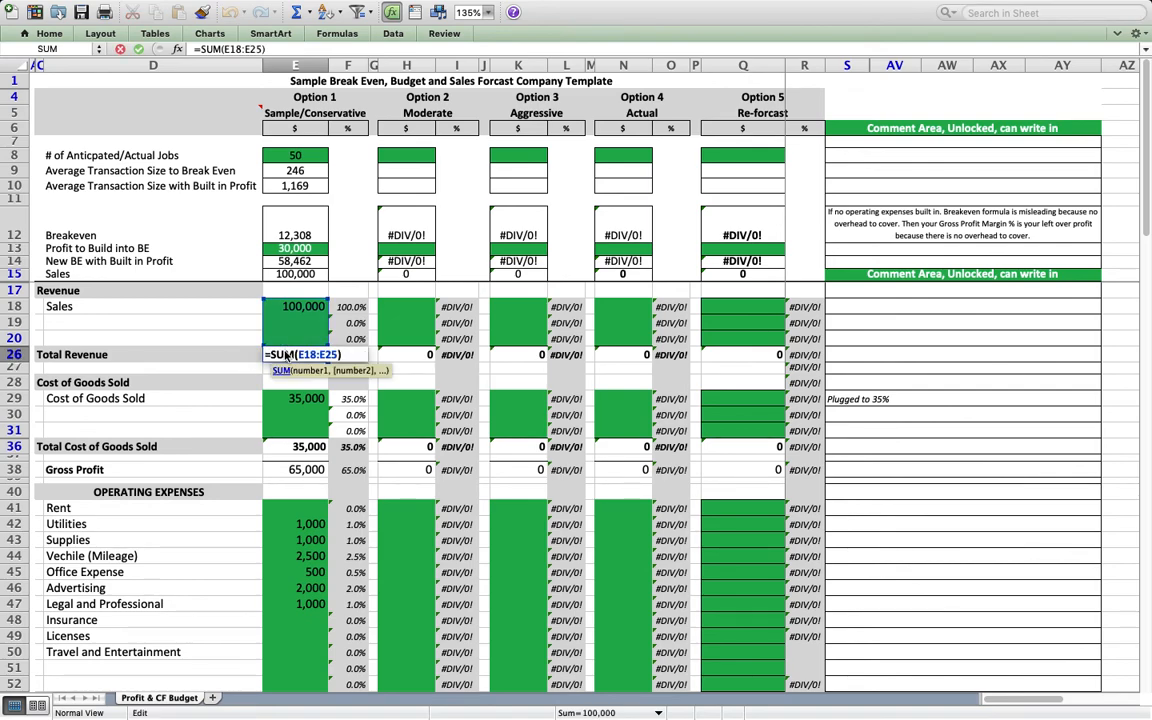
key(Return)
double_click(304, 469)
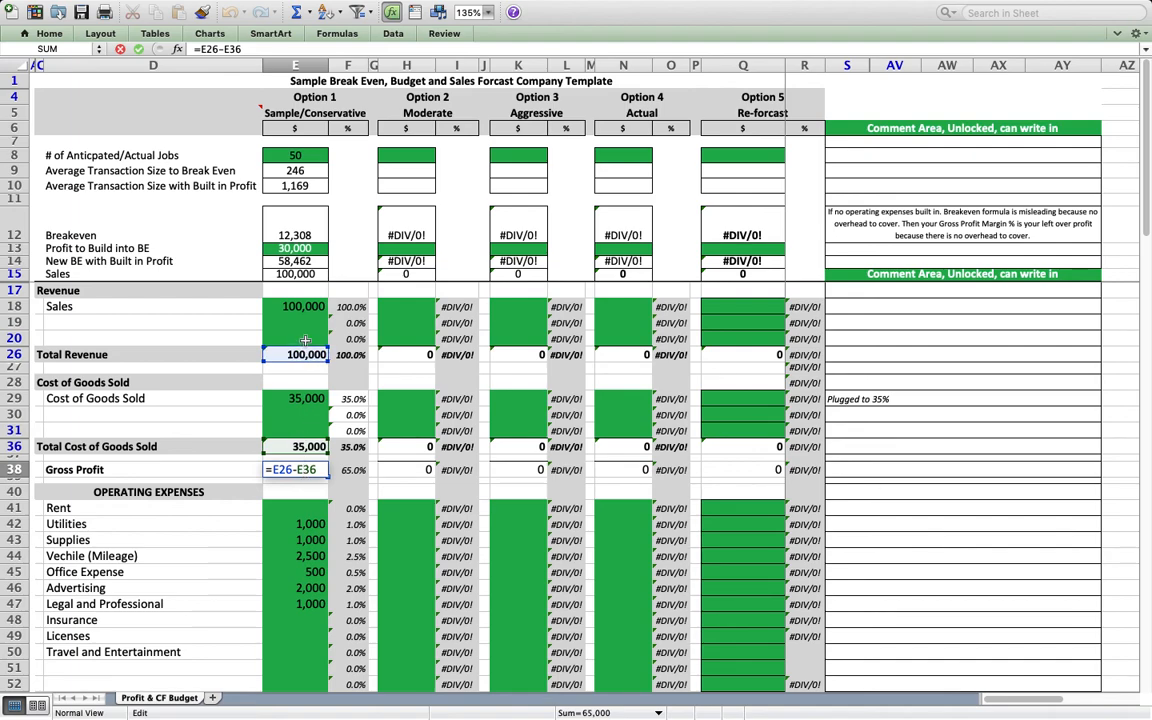
key(Return)
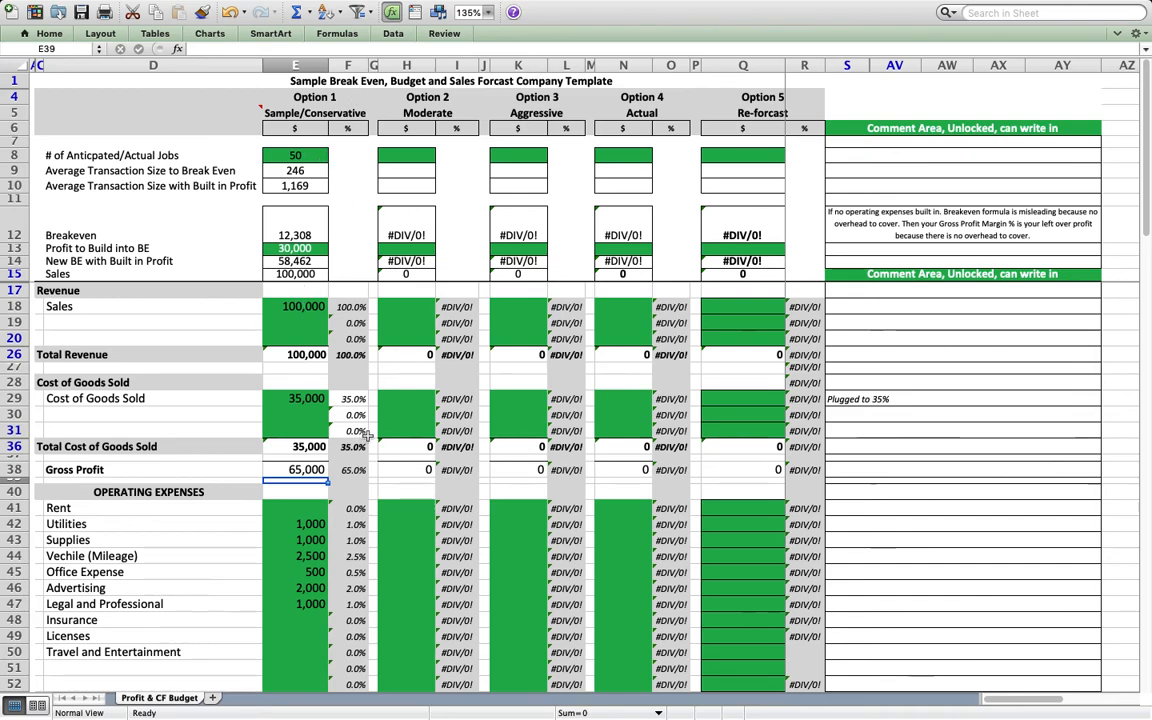
click(311, 468)
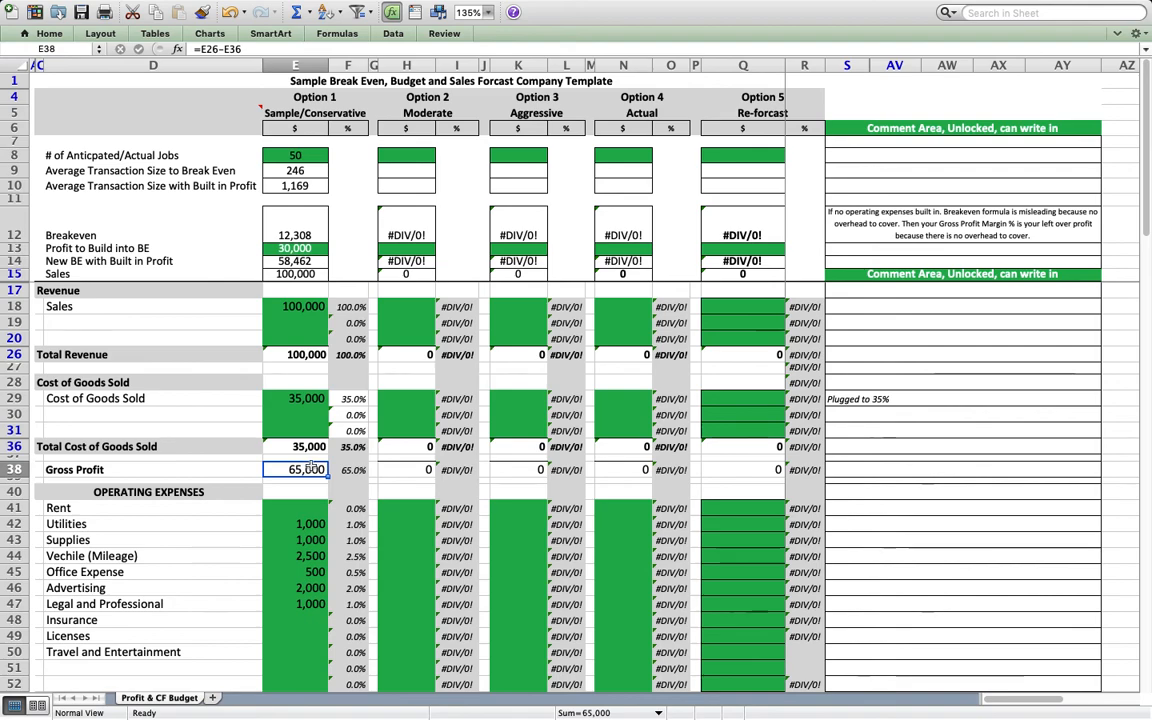
Examine the green input cells for sales and anticipated jobs in Options 1 and 2, and the revenue line labels
drag(296, 302, 298, 338)
drag(401, 306, 402, 338)
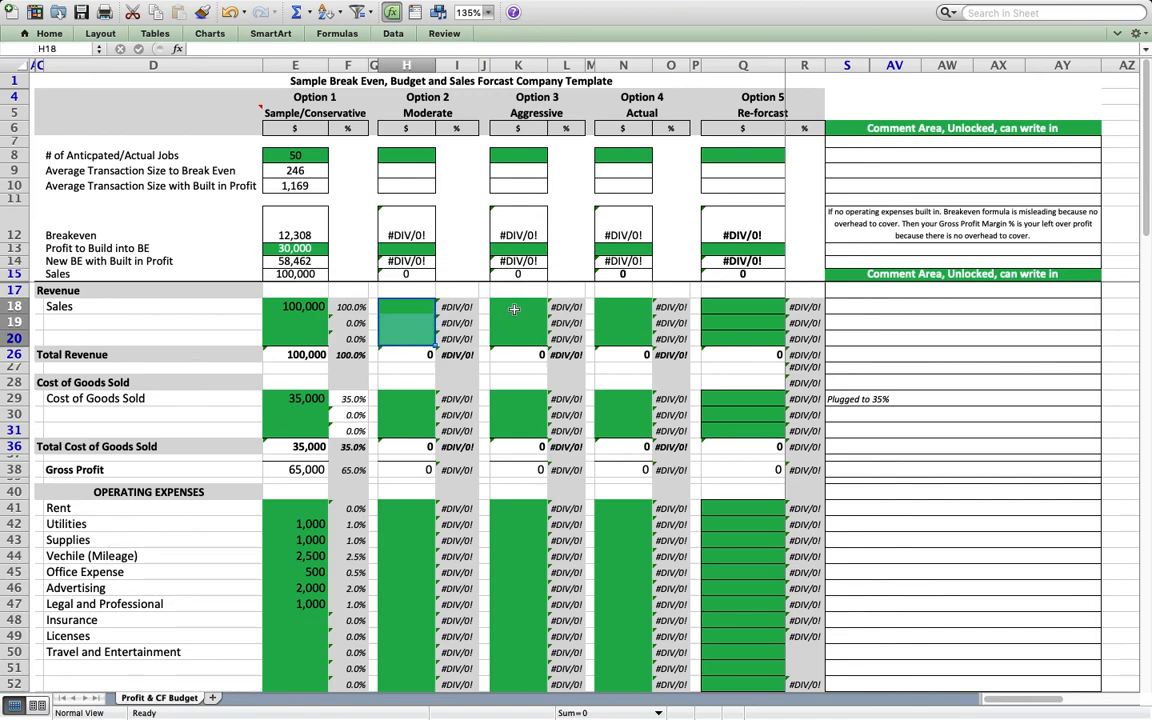
drag(318, 306, 318, 338)
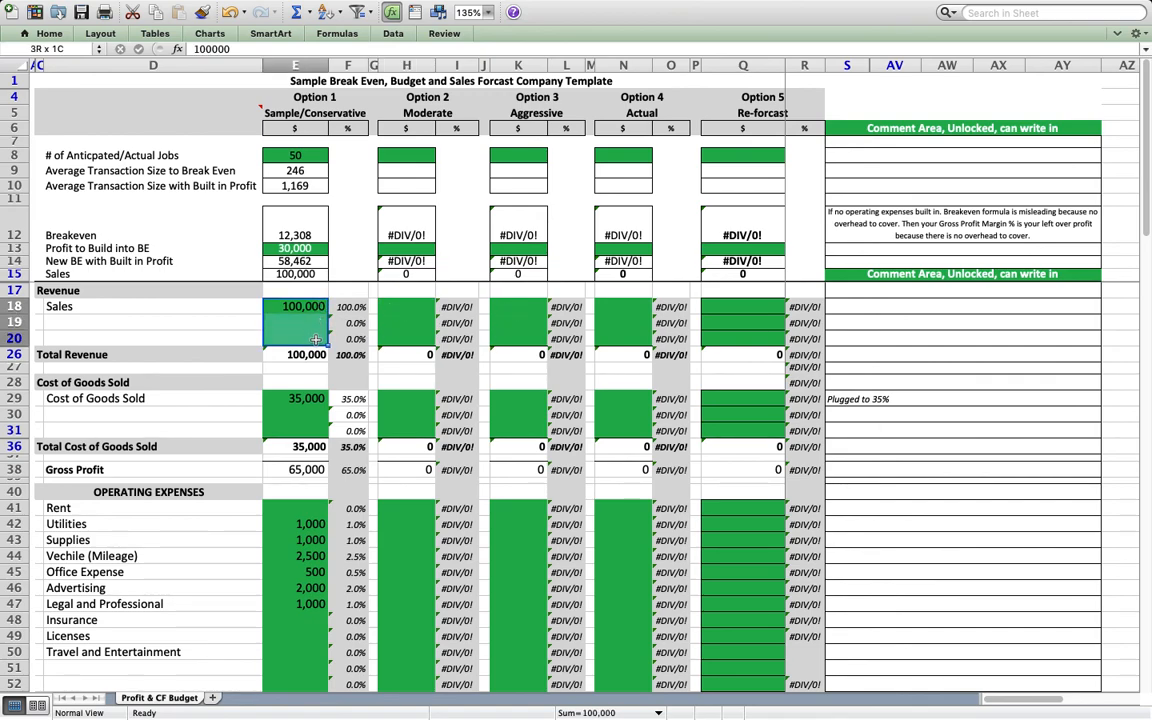
click(311, 160)
click(402, 157)
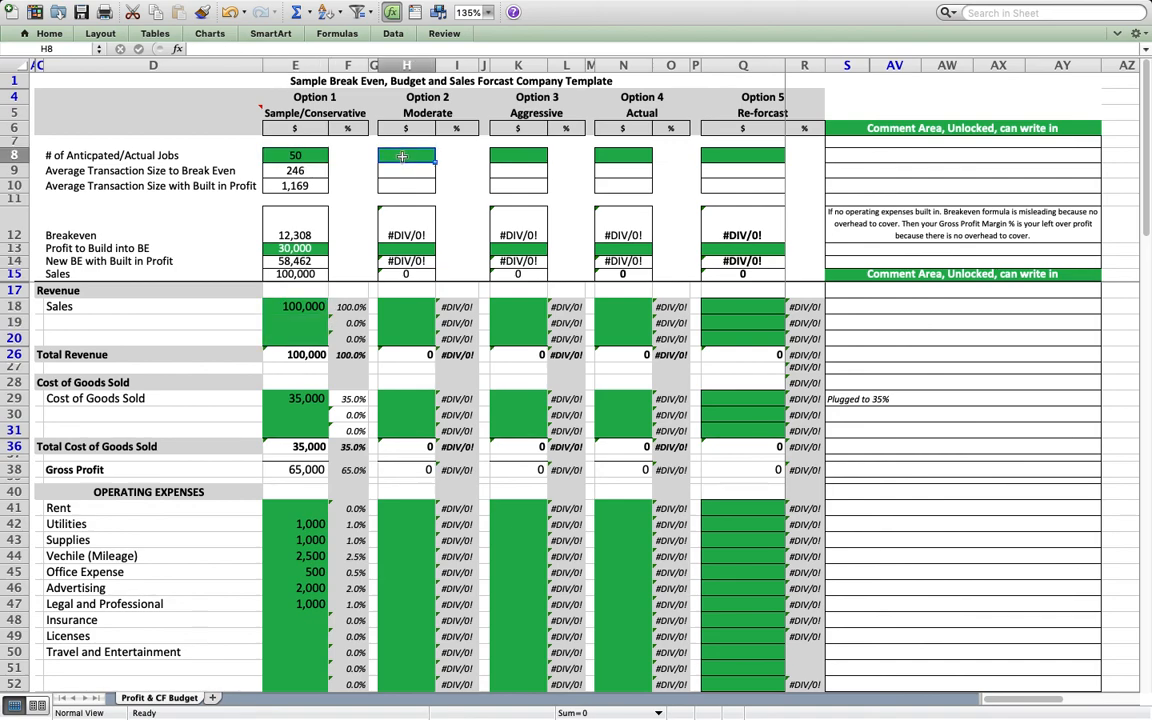
drag(241, 308, 239, 336)
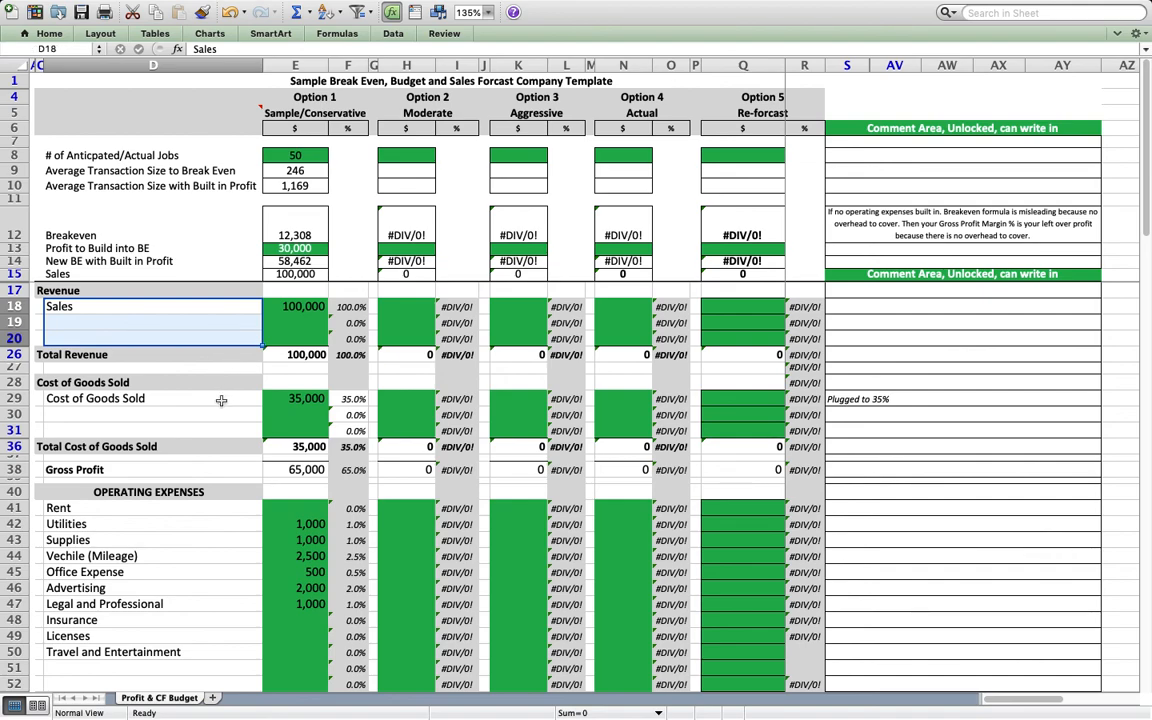
Review the label cells under Cost of Goods Sold and Operating Expenses, and the comment area with its Cost of Goods Sold note
drag(221, 400, 224, 428)
scroll(239, 527, down, 1)
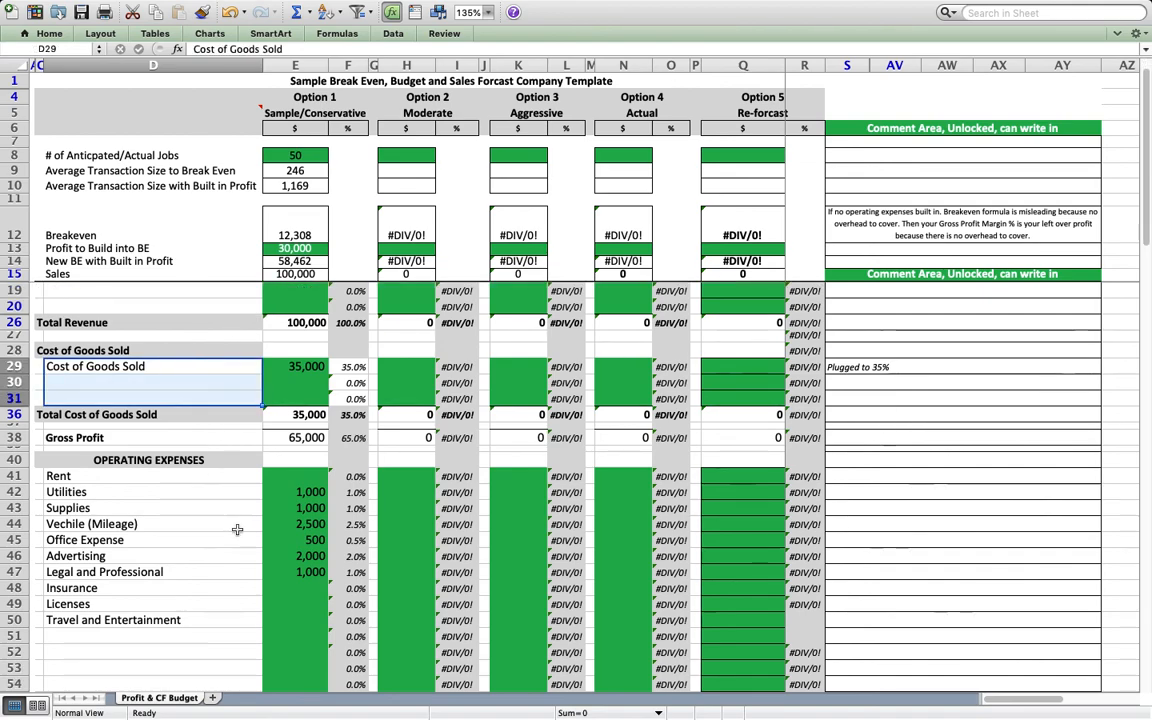
scroll(237, 528, down, 3)
scroll(237, 528, right, 1)
drag(213, 427, 211, 631)
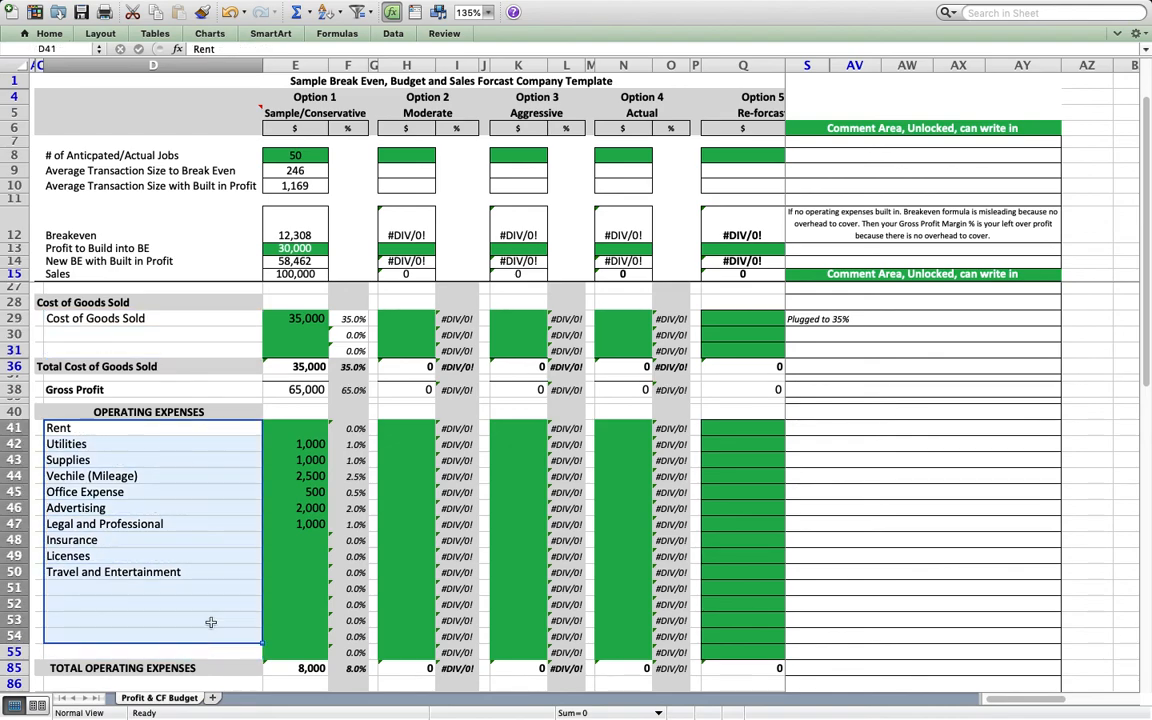
scroll(211, 631, down, 4)
scroll(211, 597, up, 8)
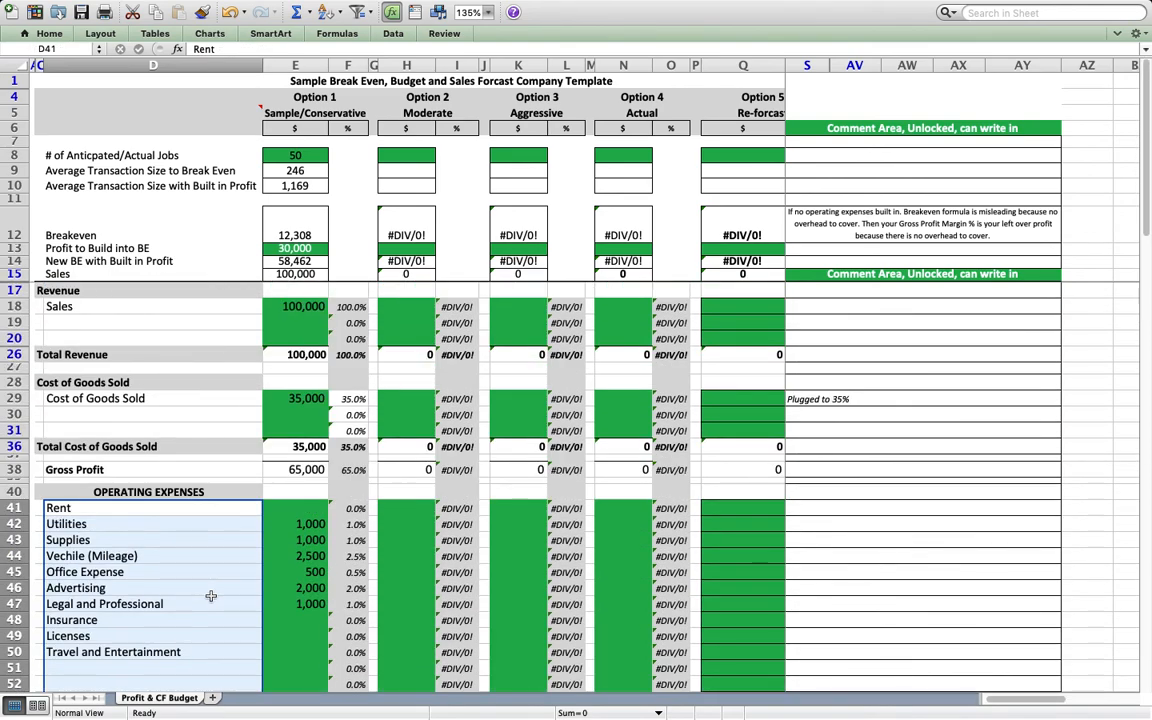
drag(857, 141, 854, 522)
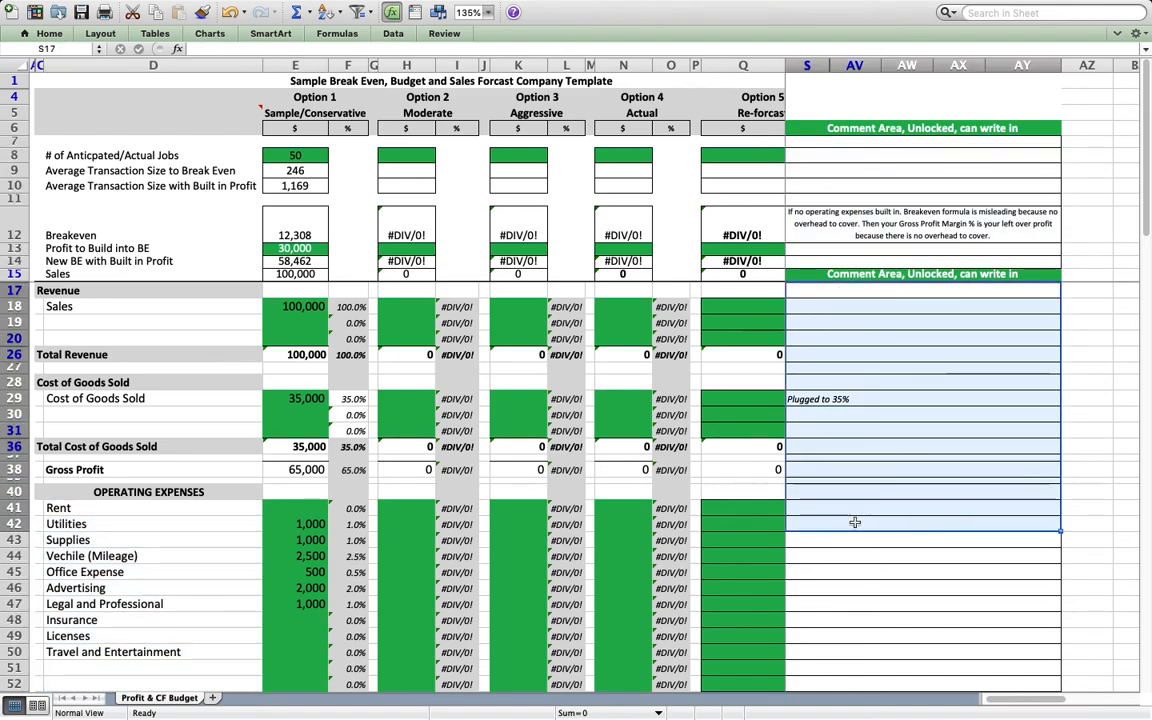
click(838, 399)
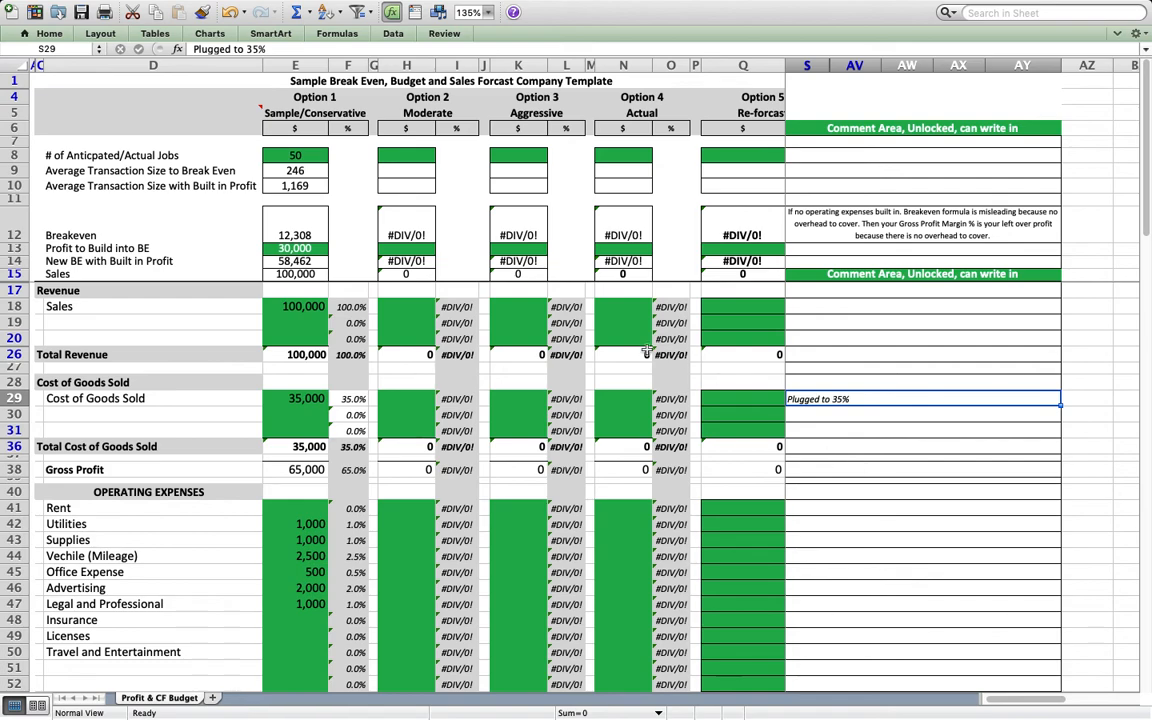
Inspect the revenue labels, the anticipated jobs inputs of Options 1 and 2, and the Option 1 sales inputs with their Total Revenue formula
click(200, 330)
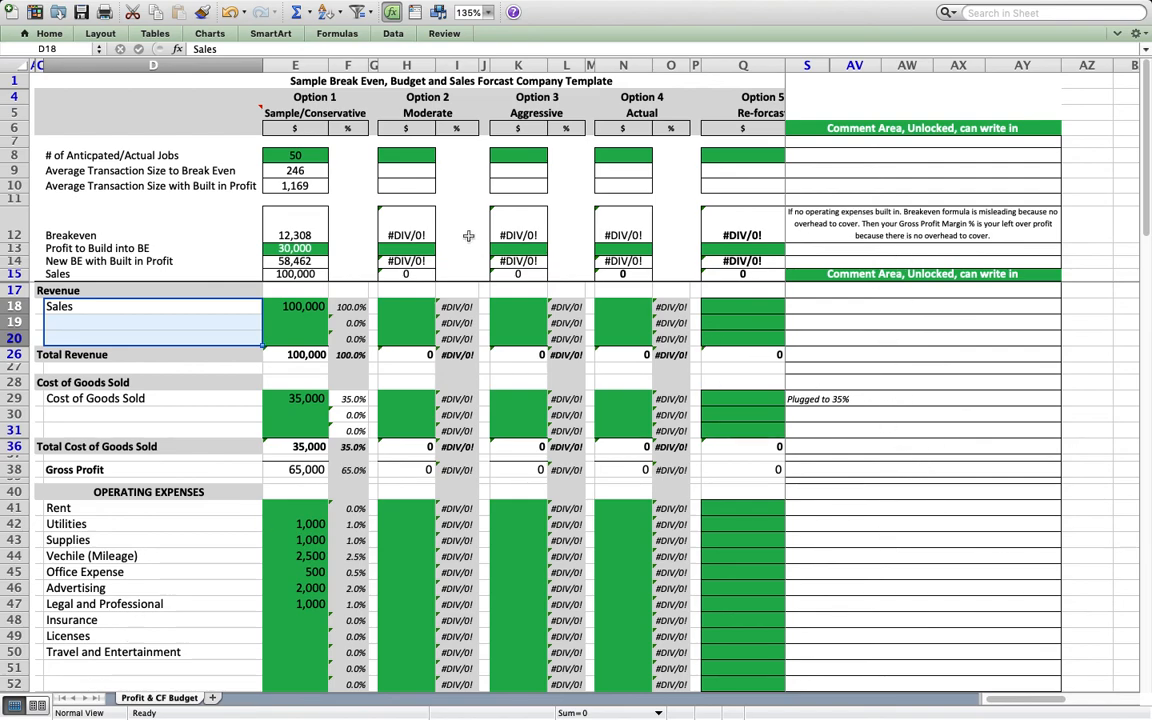
click(307, 153)
click(396, 152)
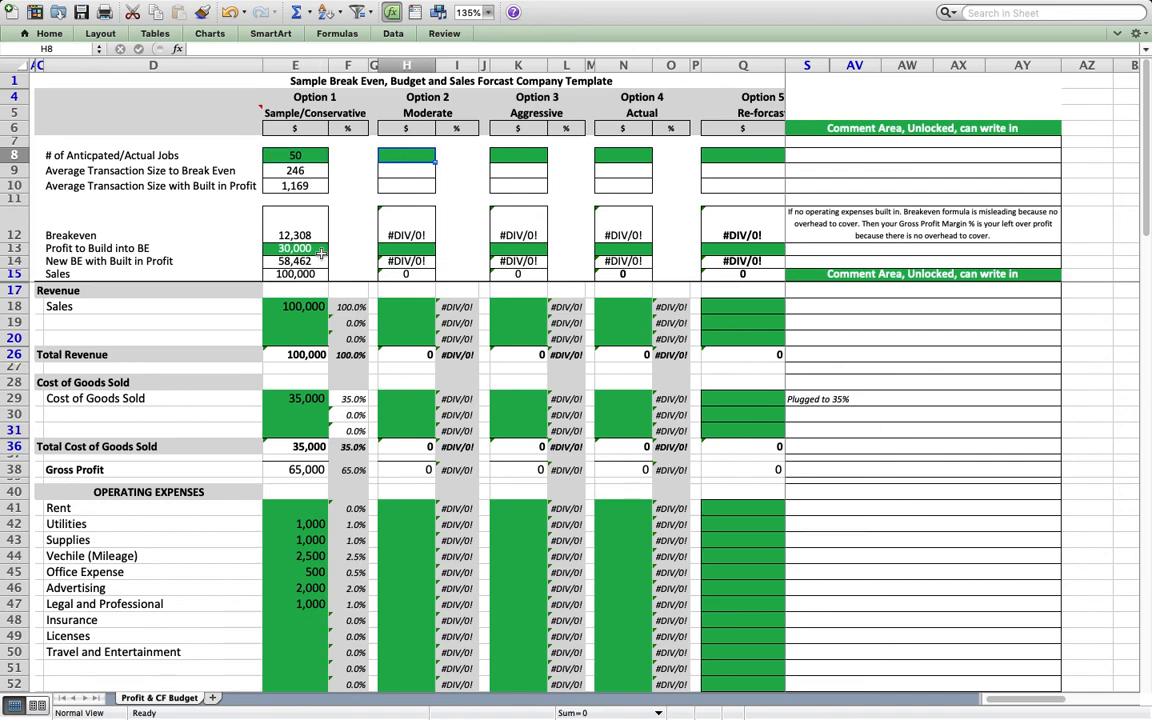
click(306, 322)
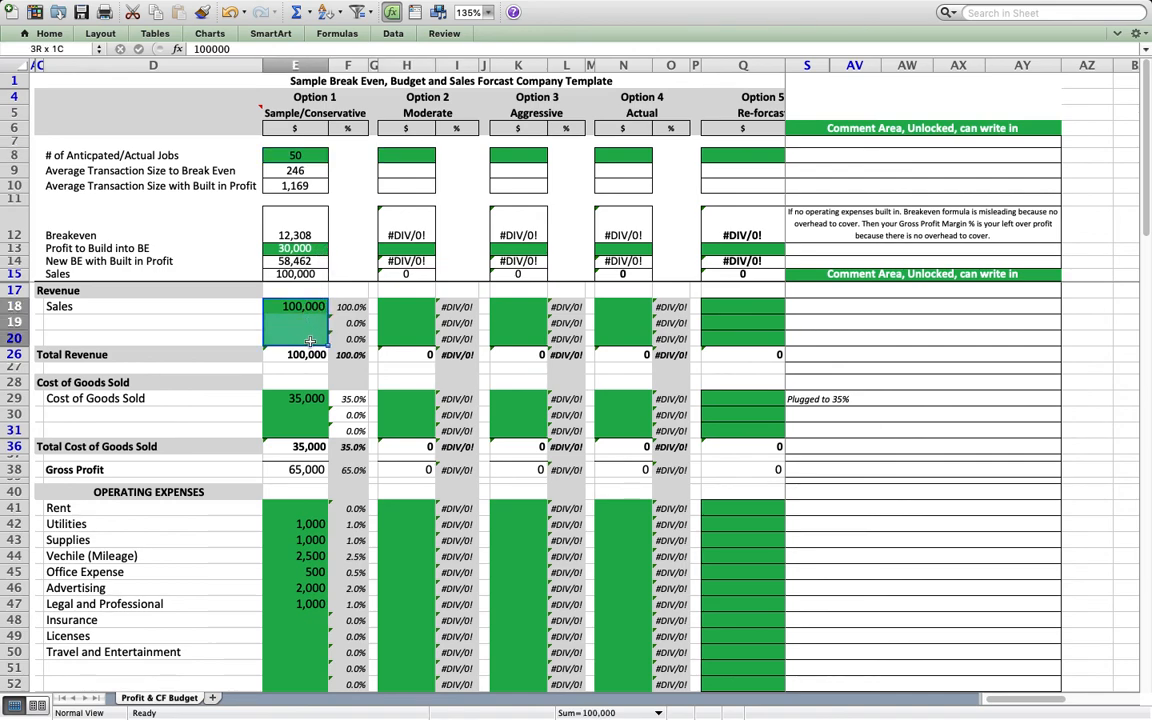
click(287, 355)
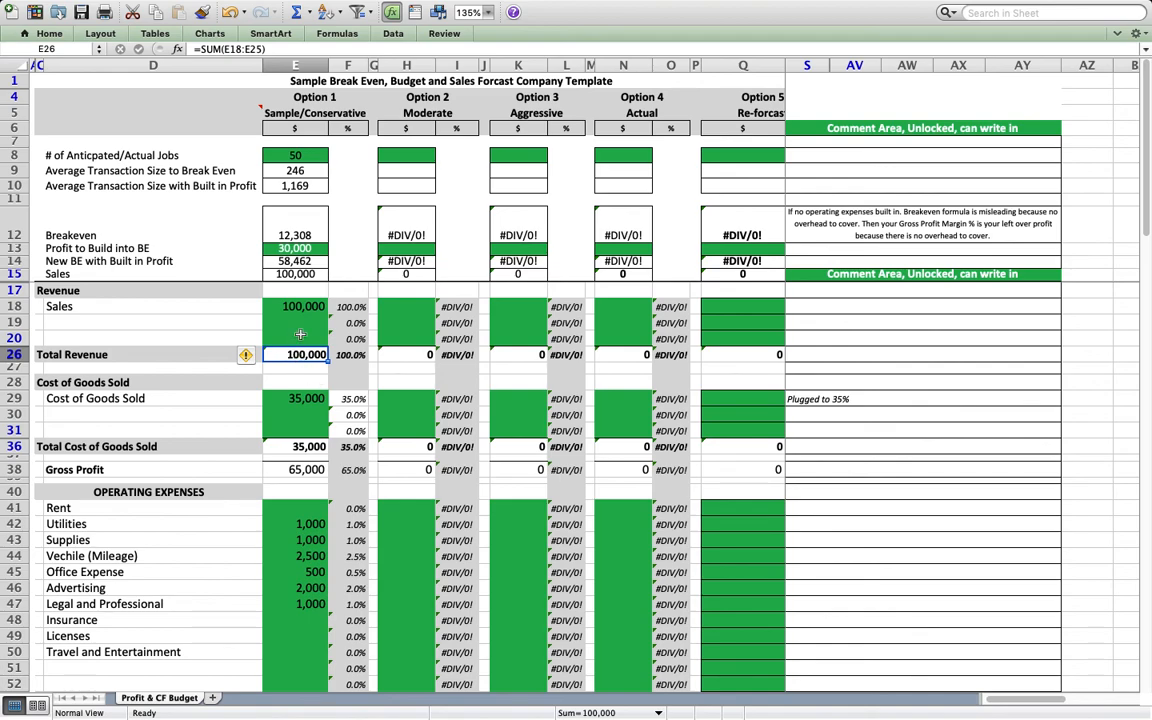
drag(300, 334, 303, 322)
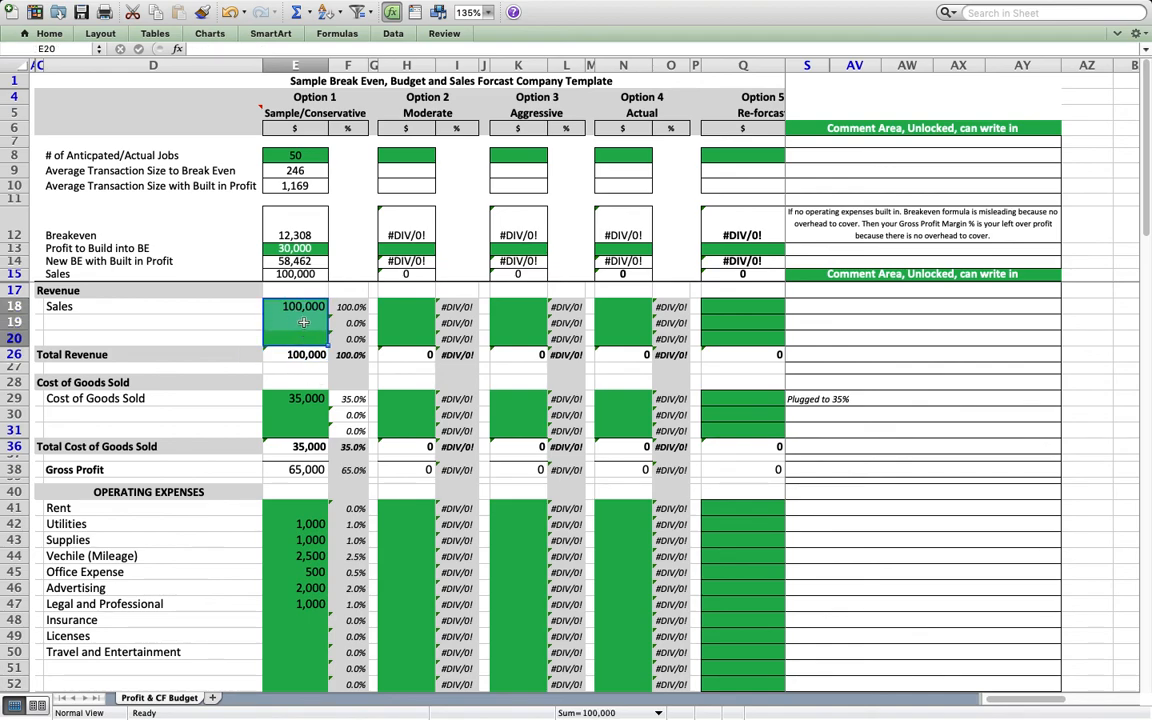
Check the Sales line's label and Option 1 amount, including that the label can be edited
click(230, 307)
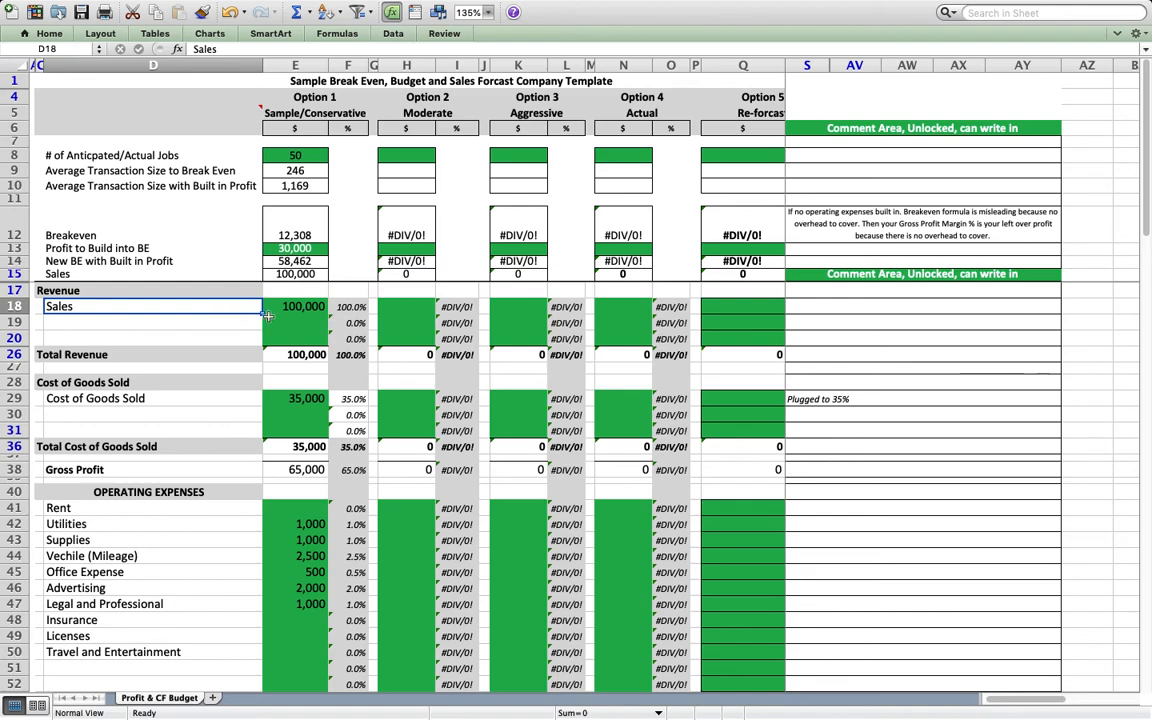
drag(262, 313, 288, 306)
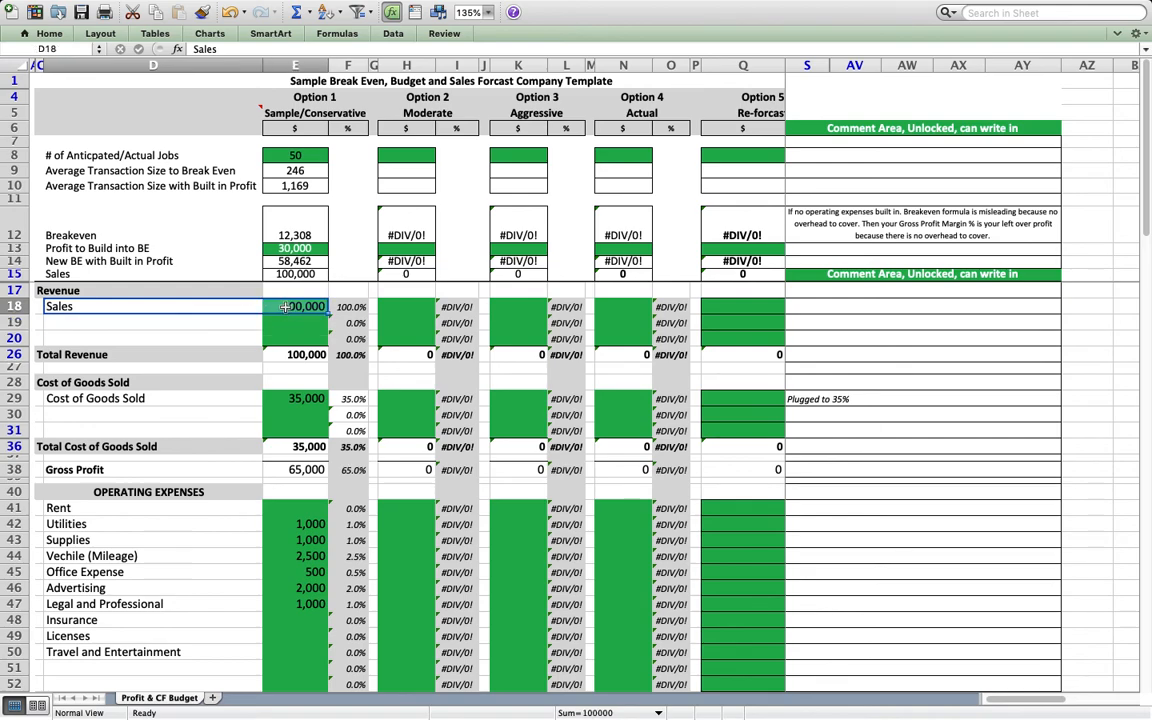
click(286, 307)
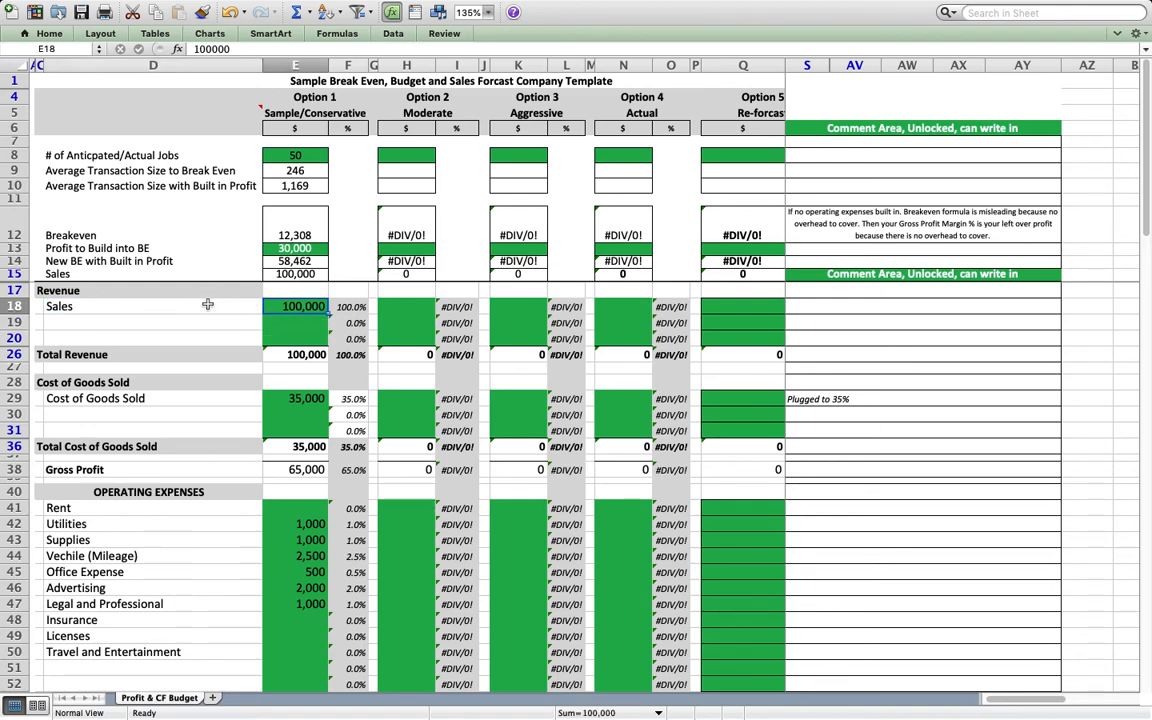
click(170, 306)
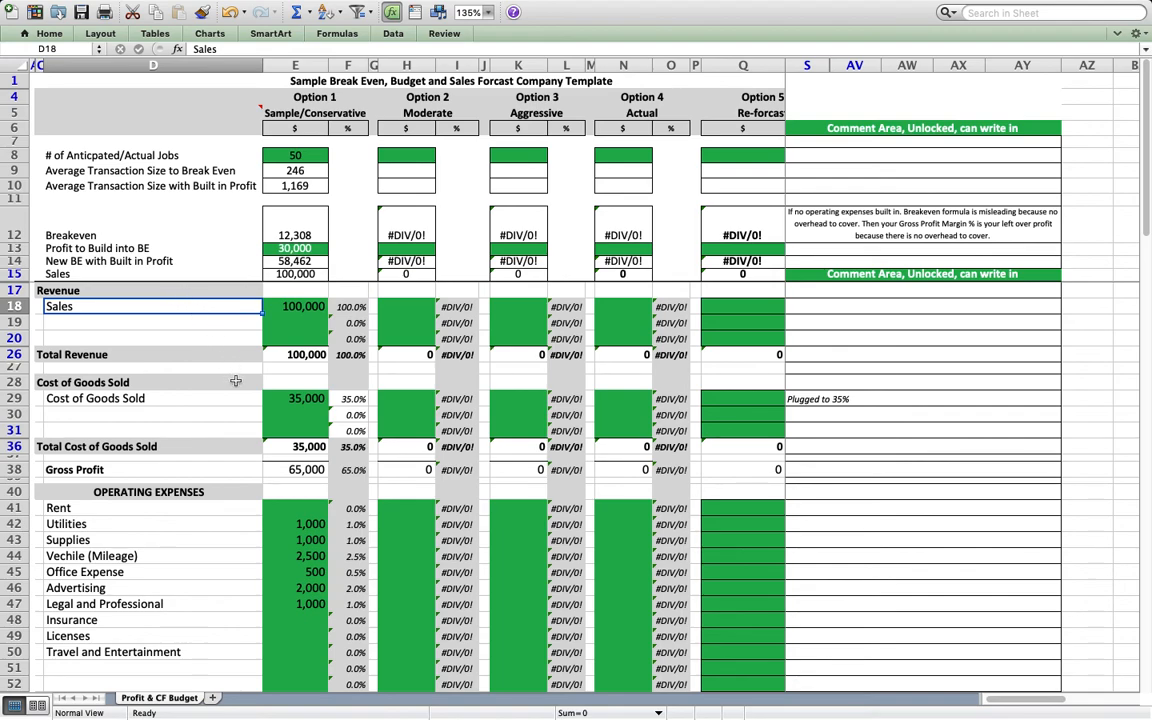
double_click(121, 307)
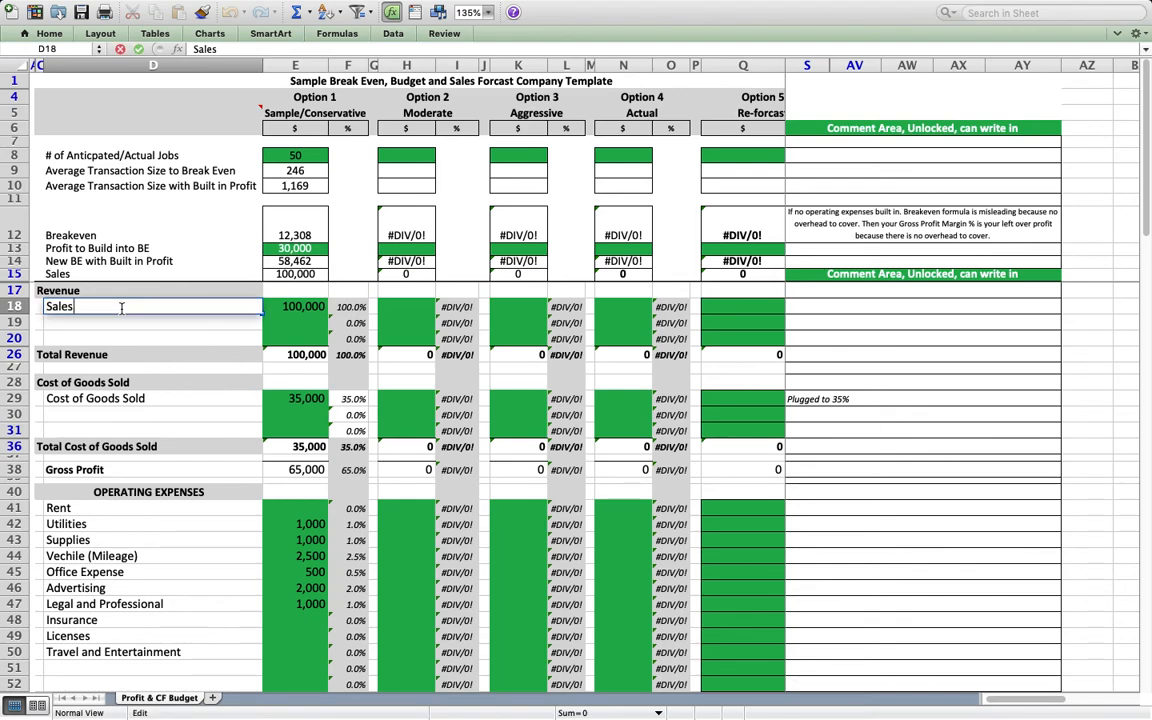
key(Return)
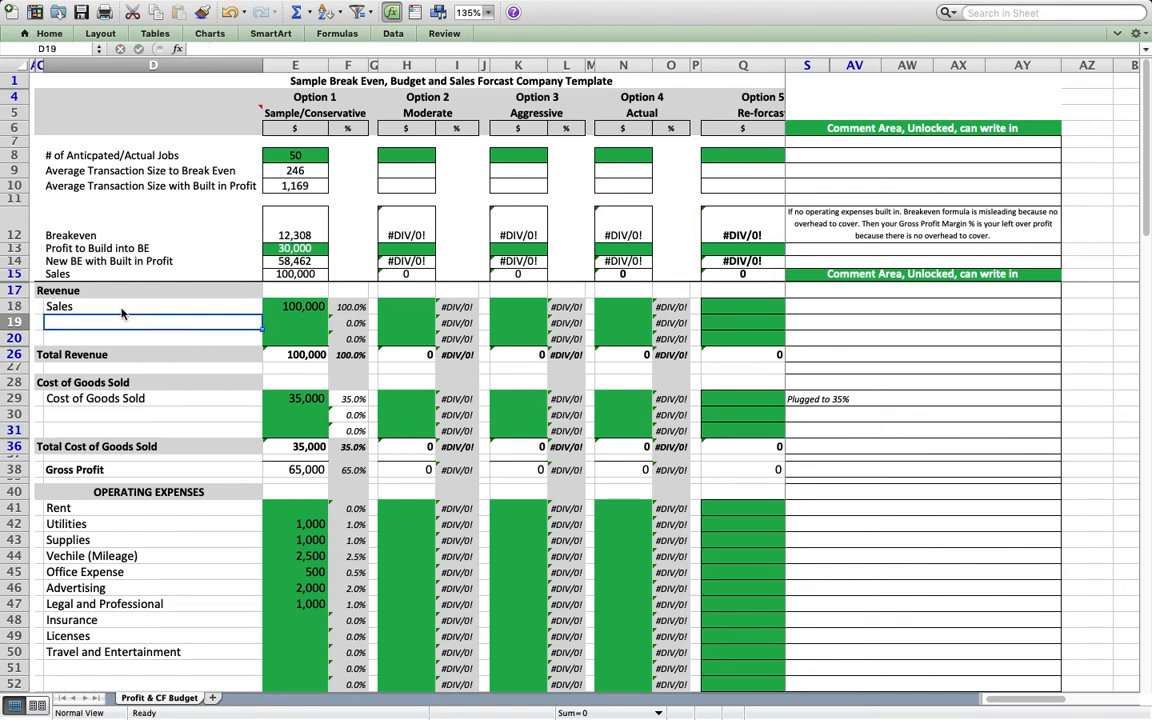
Compare the Cost of Goods Sold and Sales amounts in Option 1, and check the Gross Profit formula
click(152, 400)
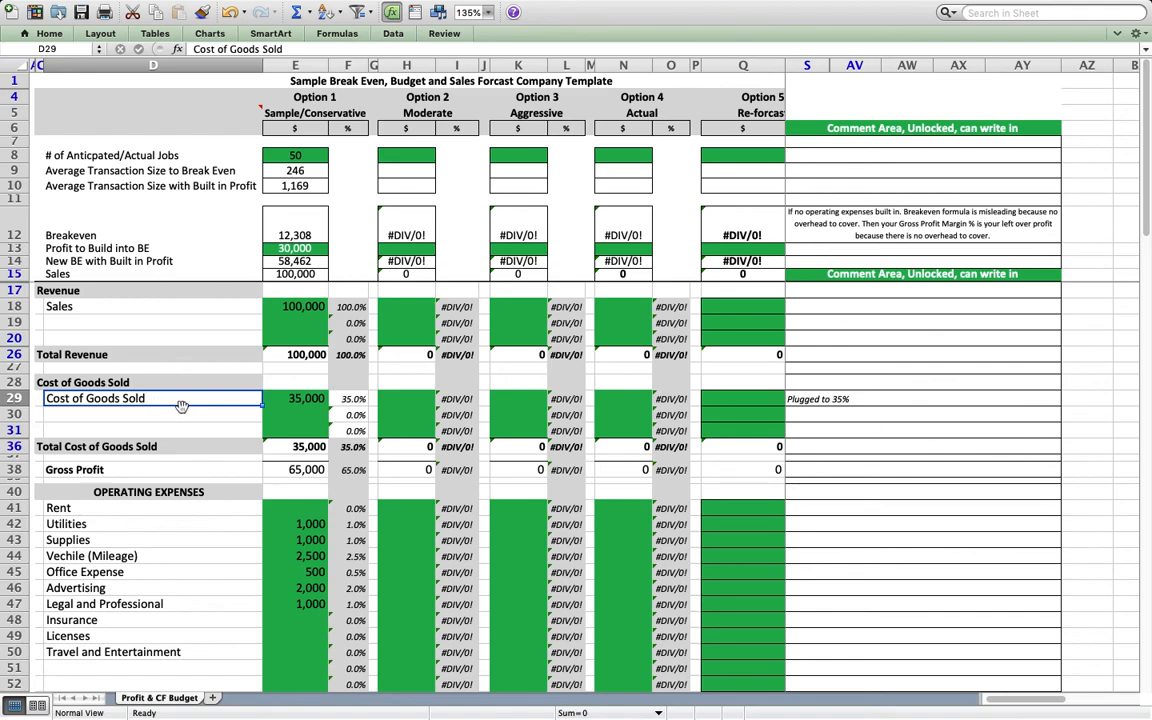
drag(195, 401, 274, 401)
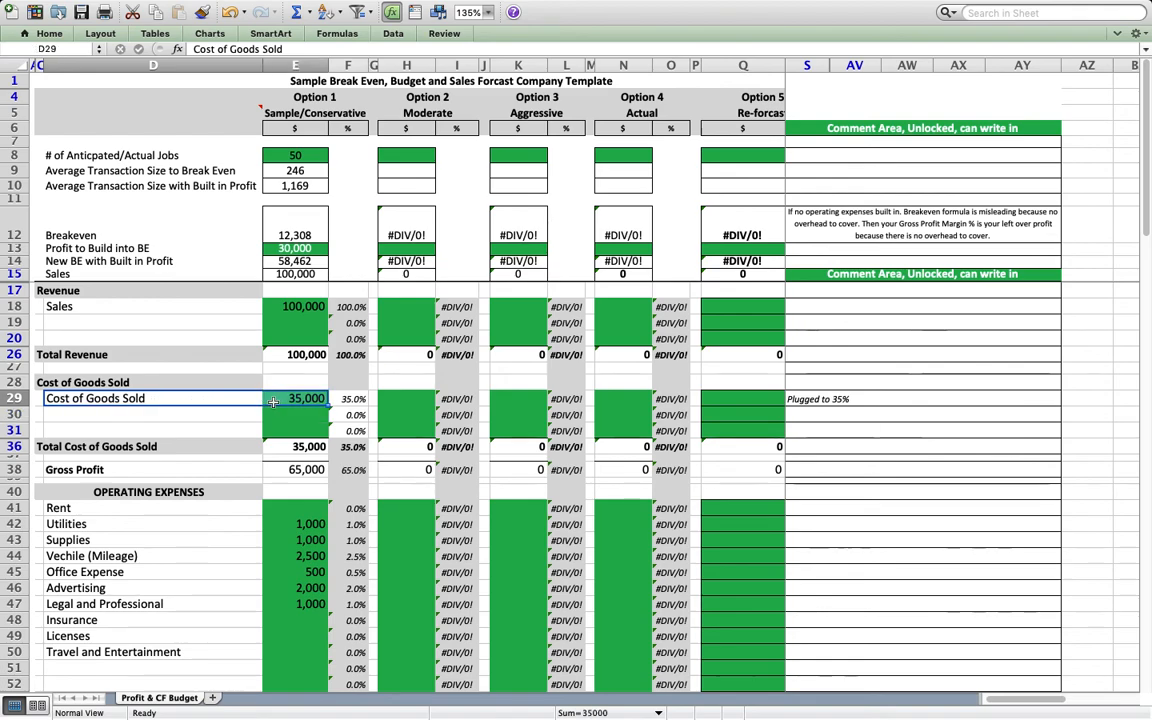
click(266, 401)
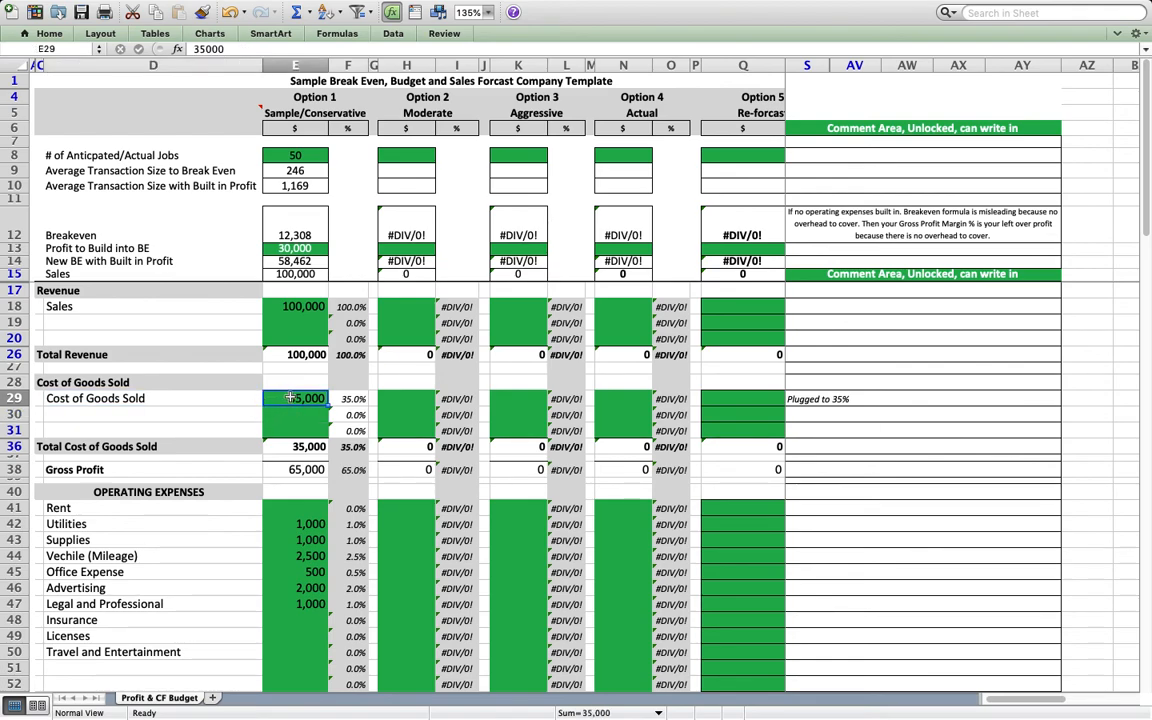
click(272, 306)
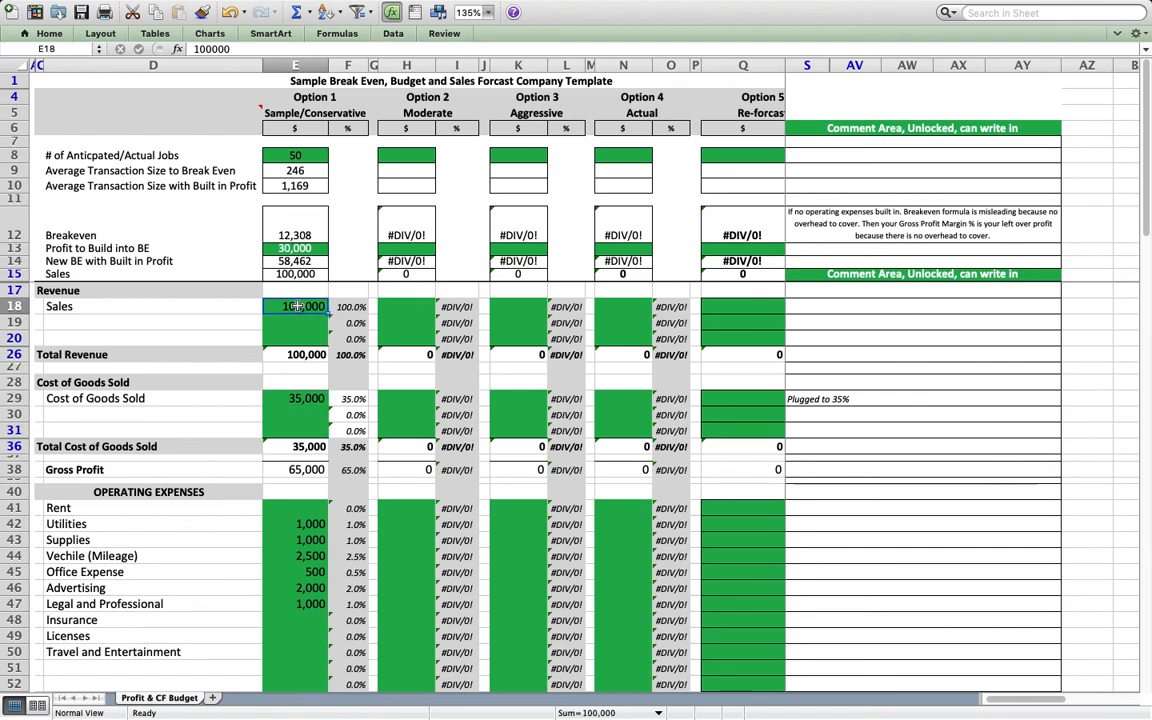
click(288, 400)
click(300, 306)
click(272, 399)
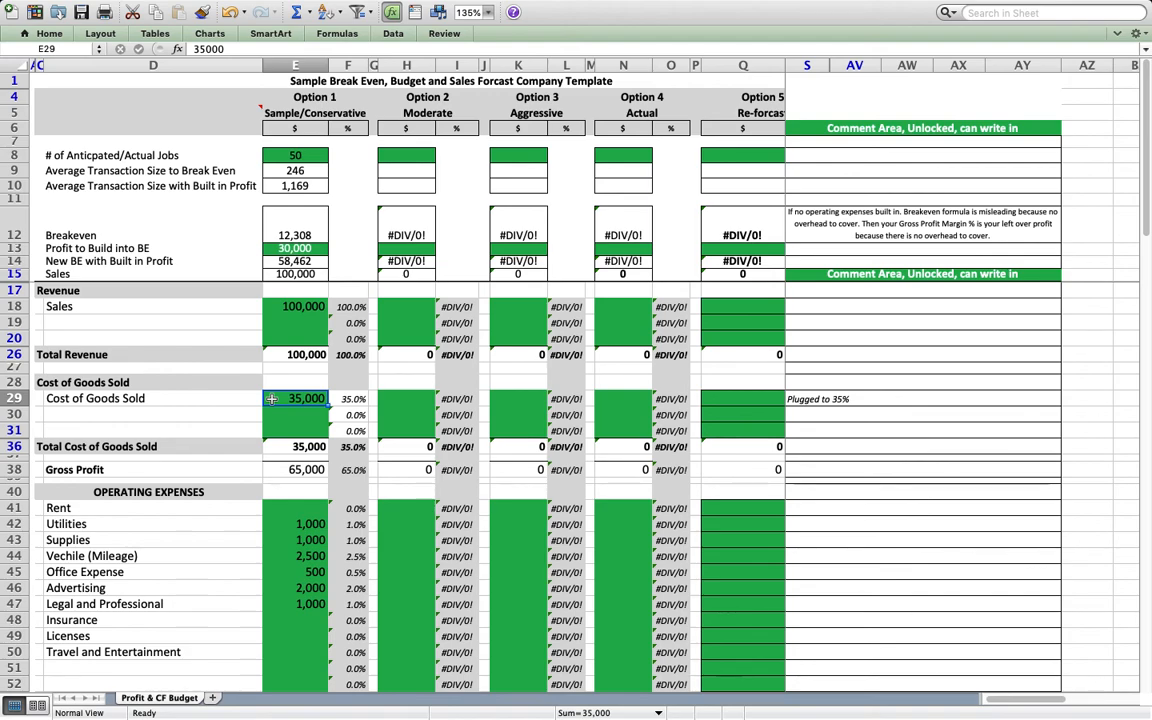
click(290, 470)
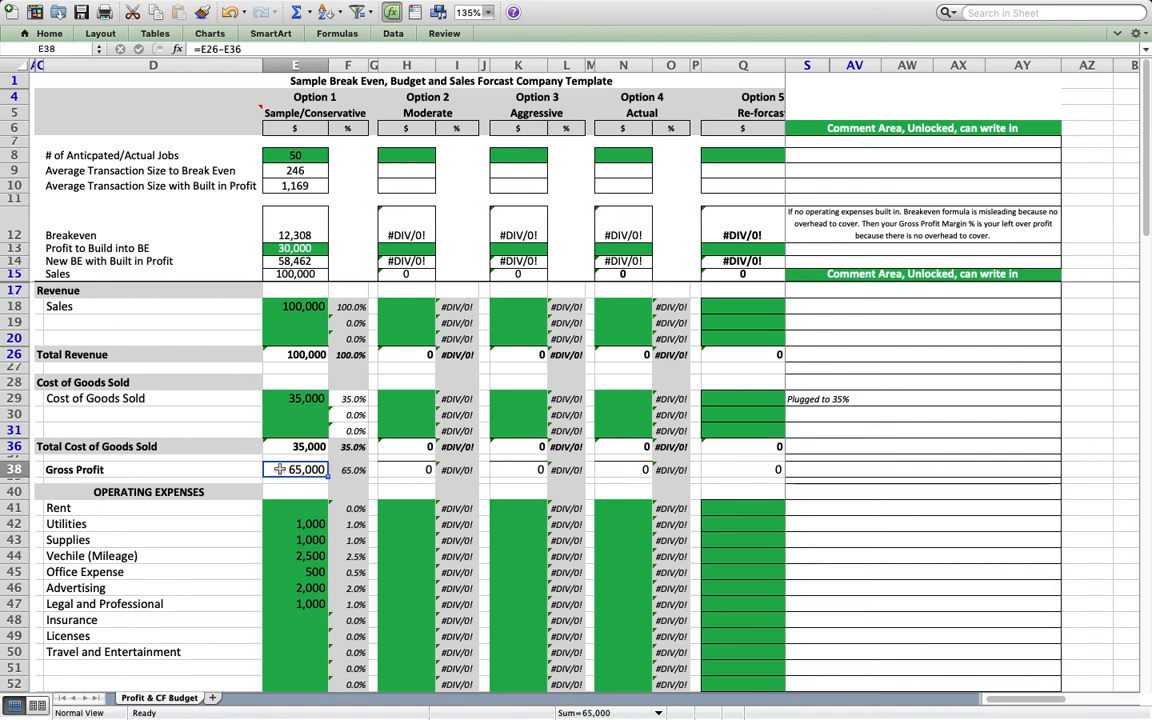
Examine the Operating Expenses heading and the Option 1 input cells from Rent to Travel and Entertainment
drag(295, 508, 291, 652)
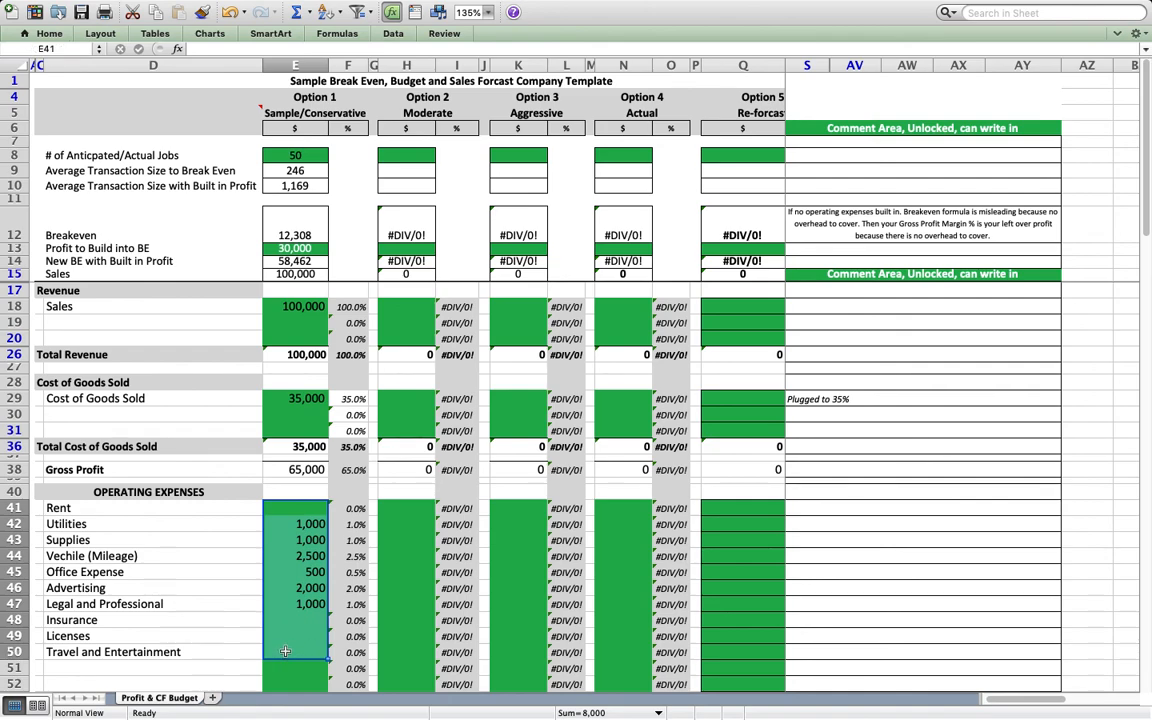
click(255, 494)
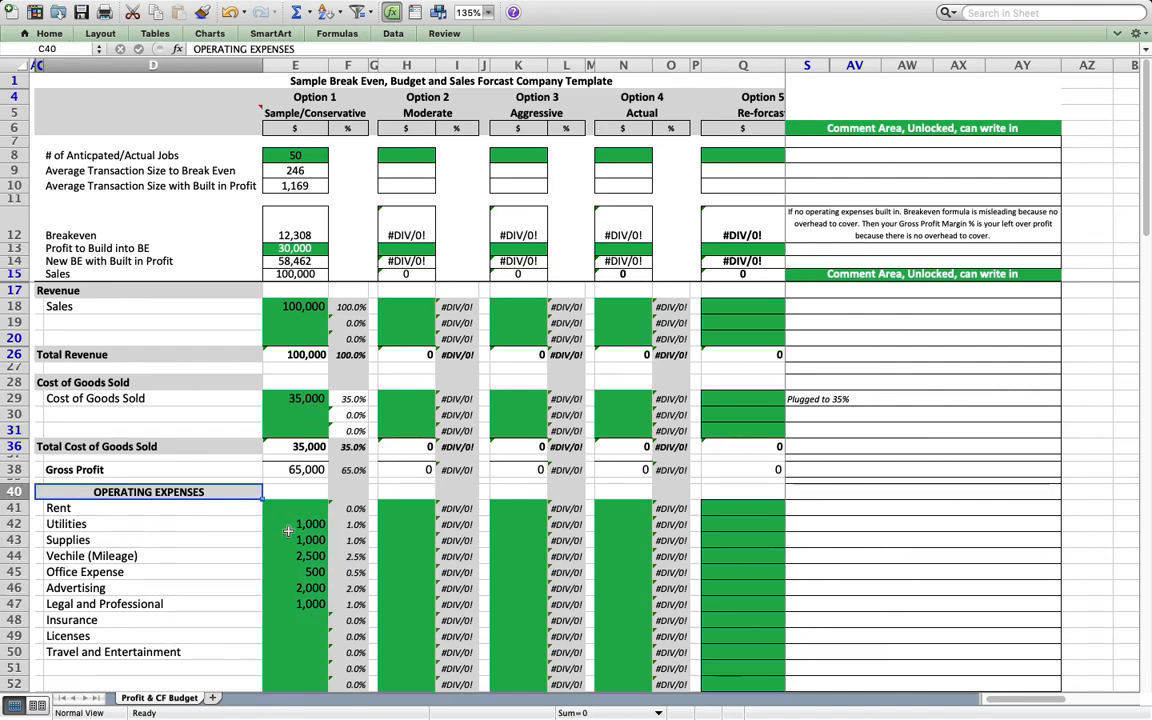
scroll(288, 531, down, 3)
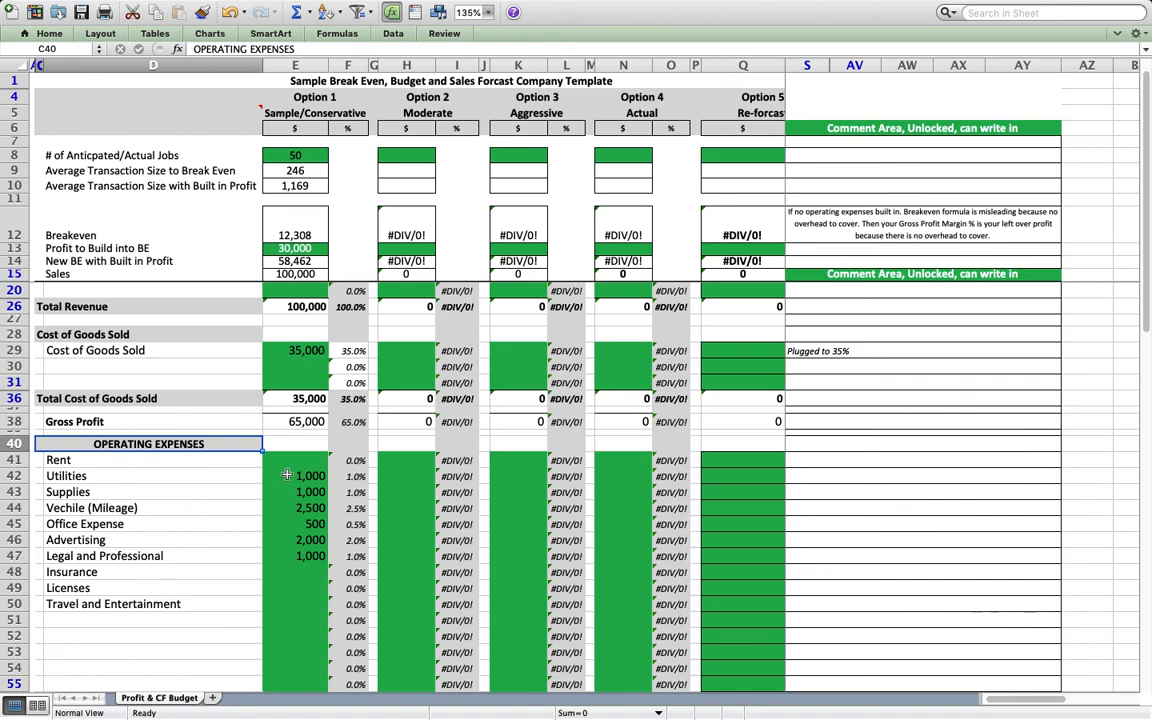
click(287, 475)
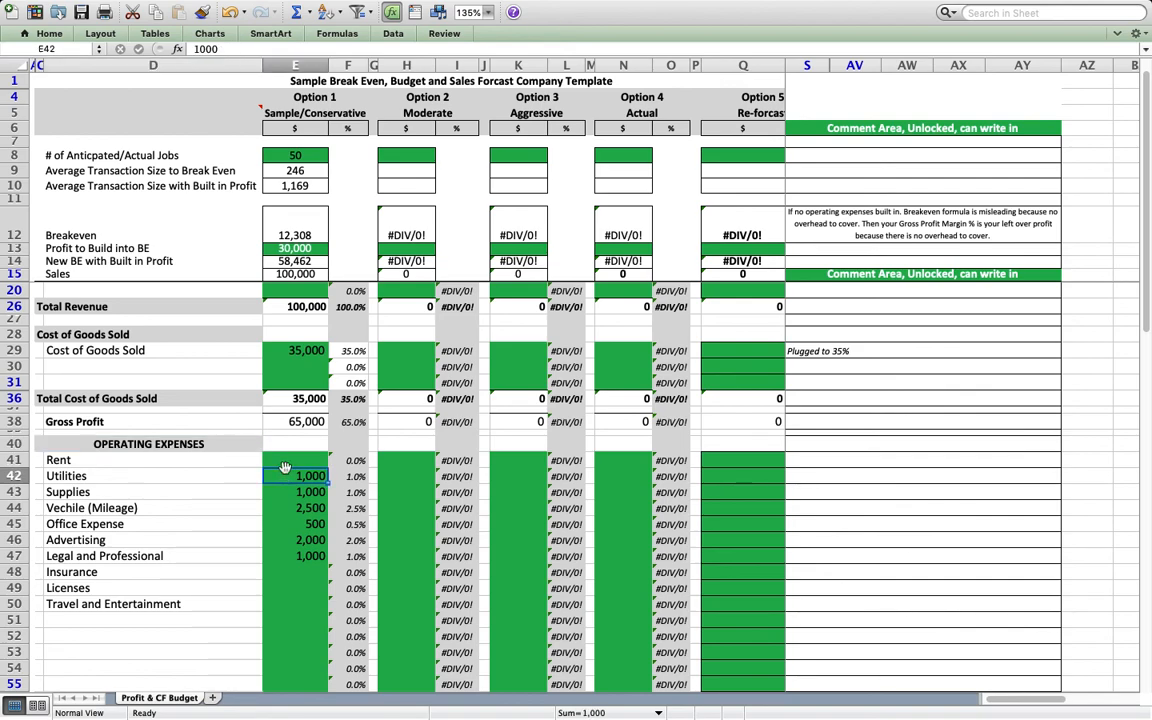
Try a Rent expense of 2,000 in Option 1, and clear the entry again
click(283, 462)
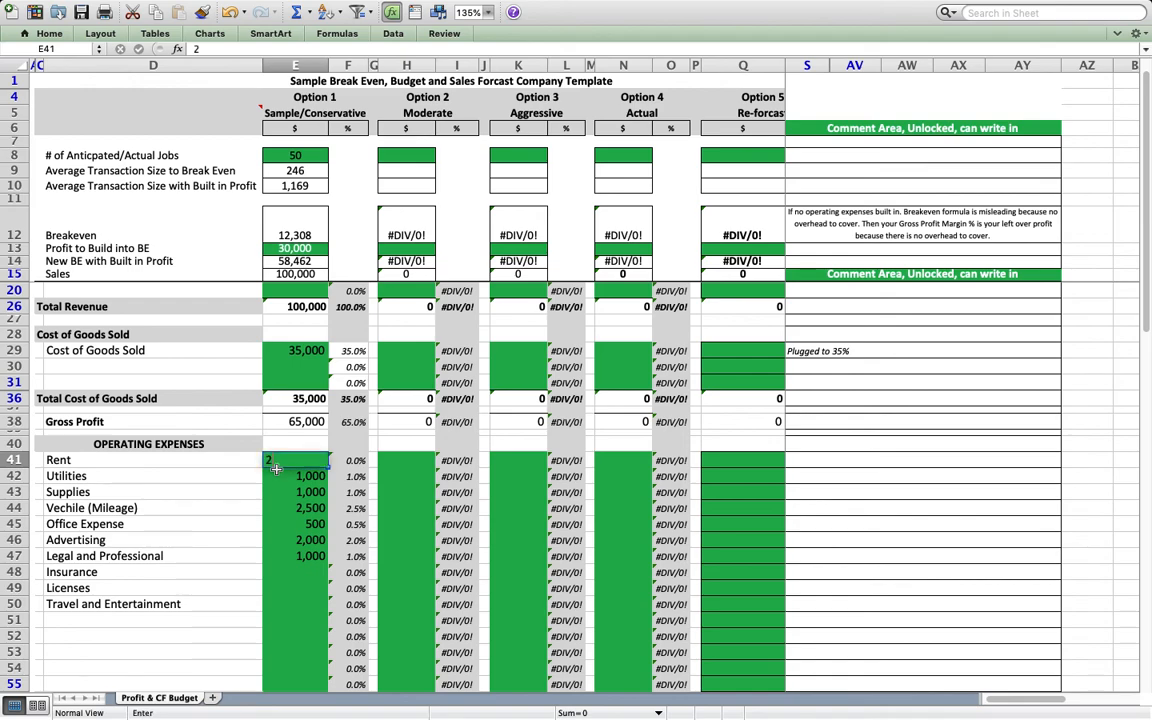
text(2,0)
key(Return)
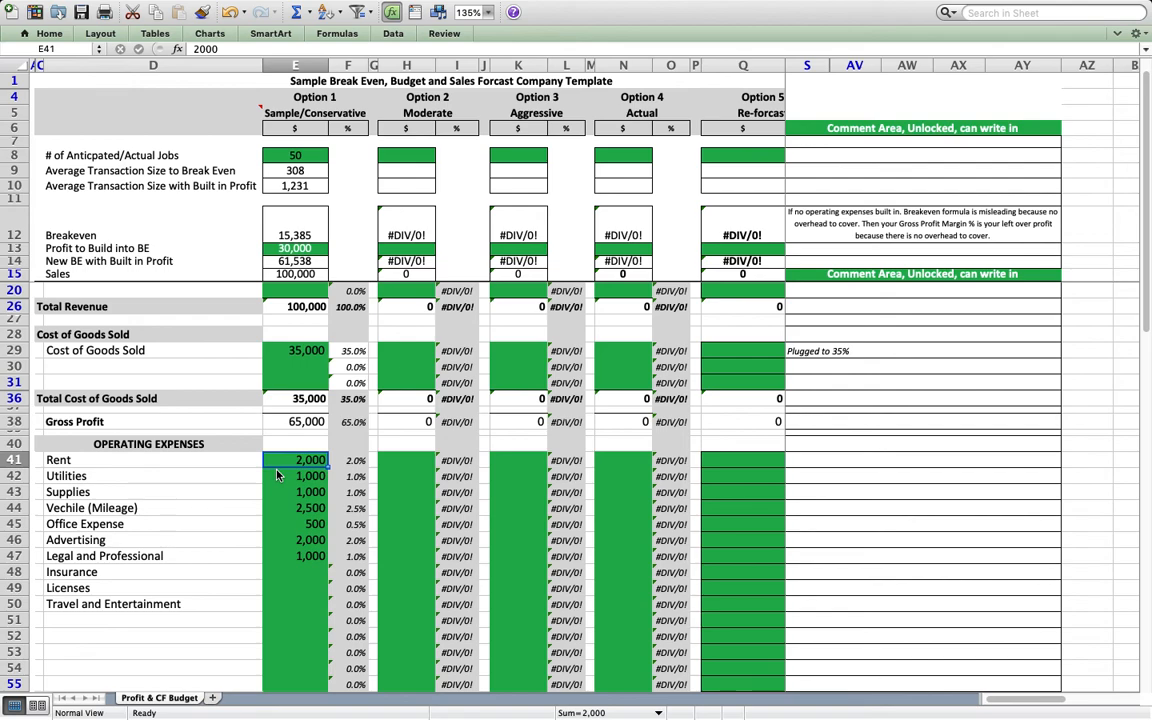
key(Delete)
Go through the Option 1 expense amounts one by one from Utilities to Legal and Professional
click(278, 476)
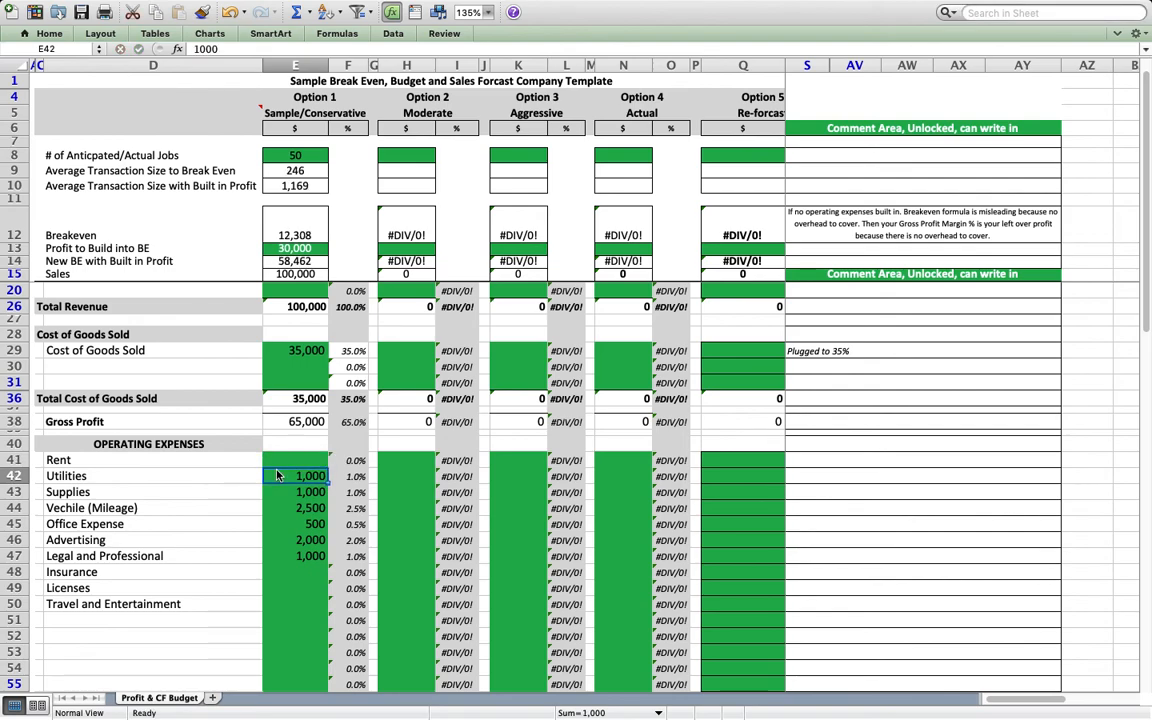
key(Return)
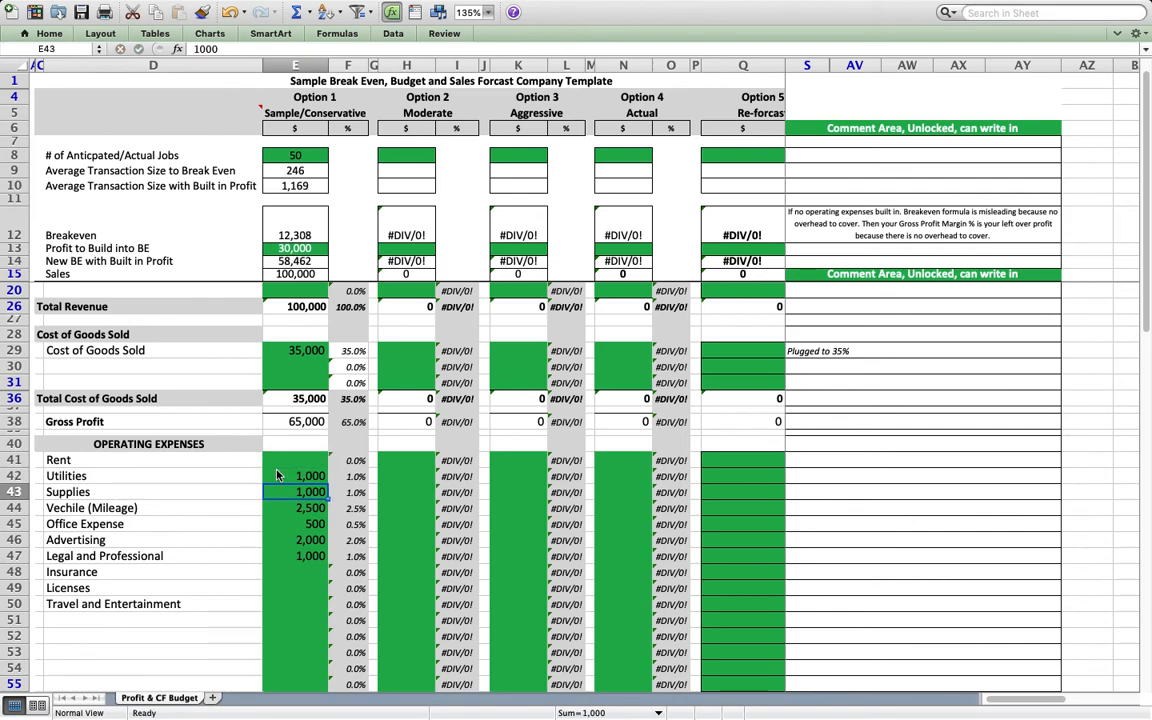
key(Return)
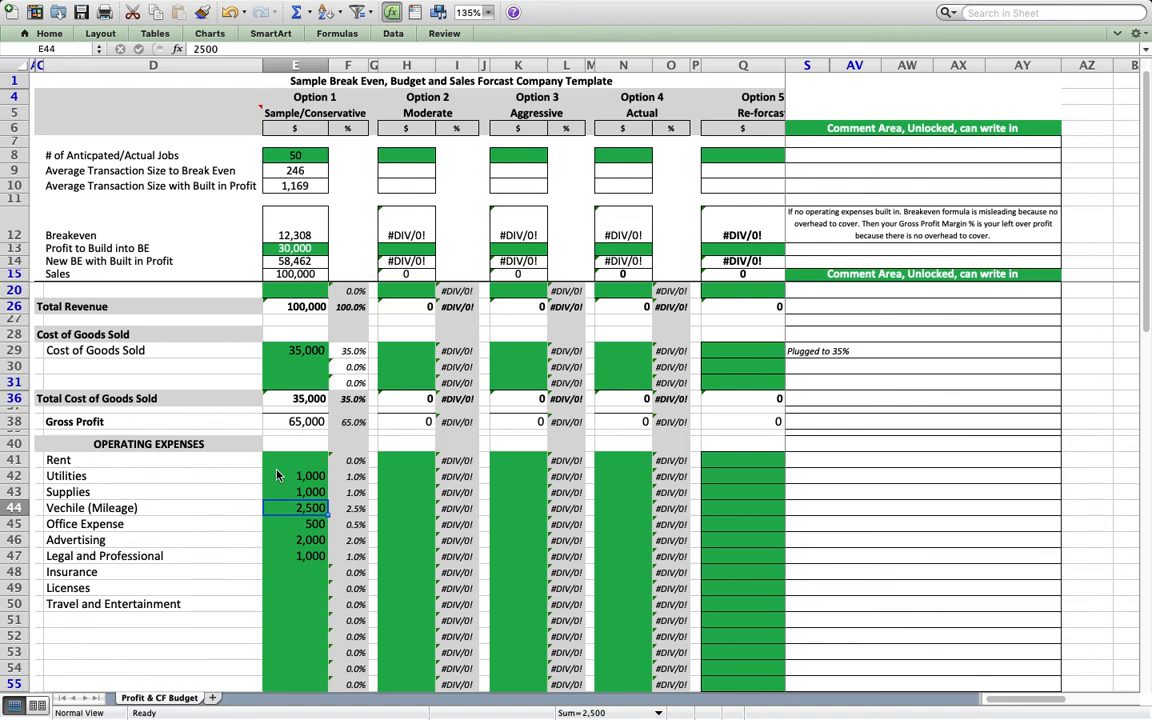
key(Return)
key(Return)
key(Return)
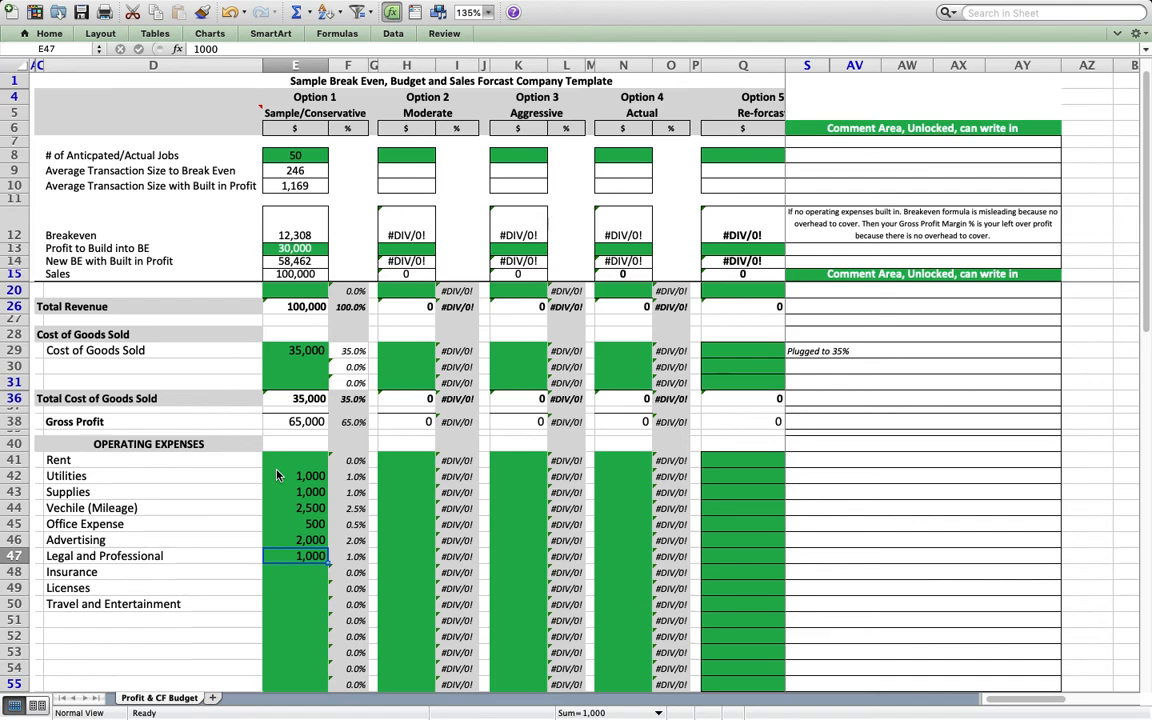
Enter the Option 1 expenses of 800 for Insurance, 300 for Licenses and 500 for Travel and Entertainment
key(Return)
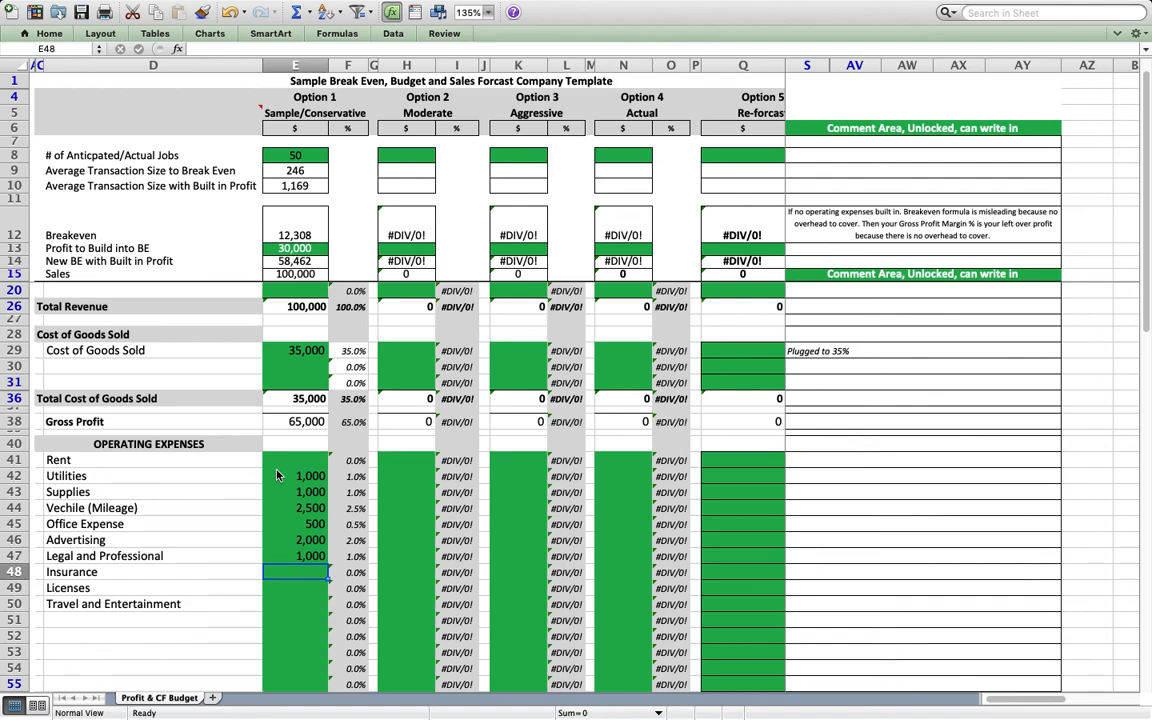
text(800)
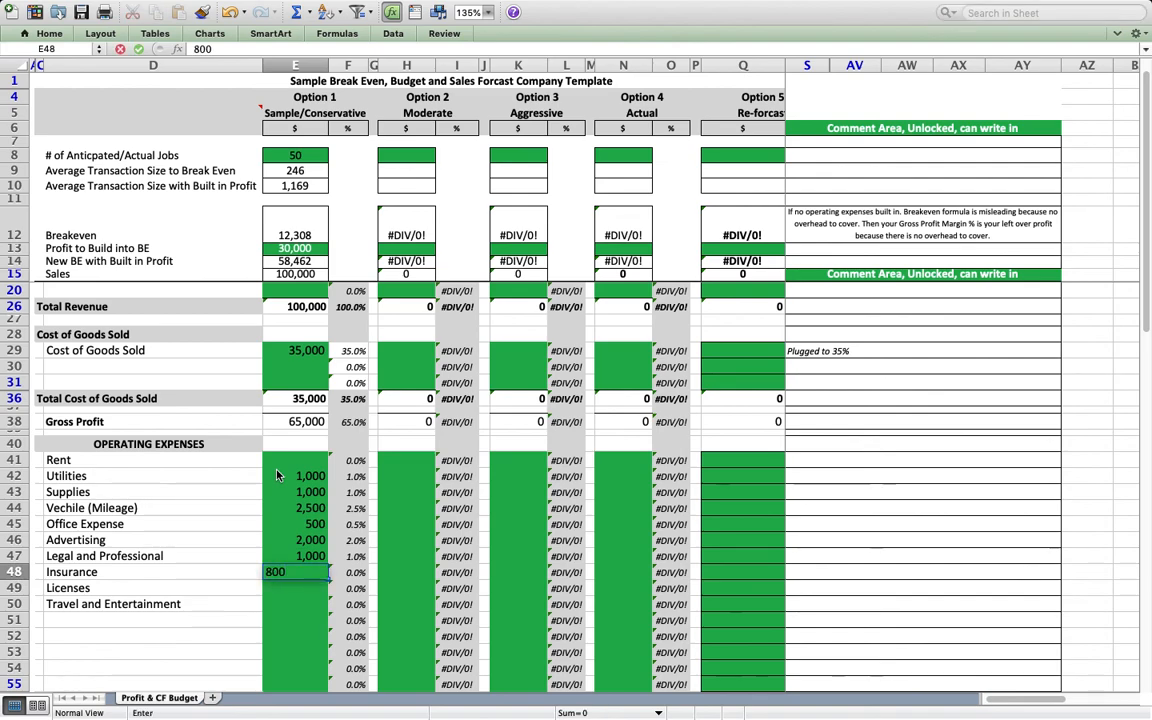
key(Return)
text(300)
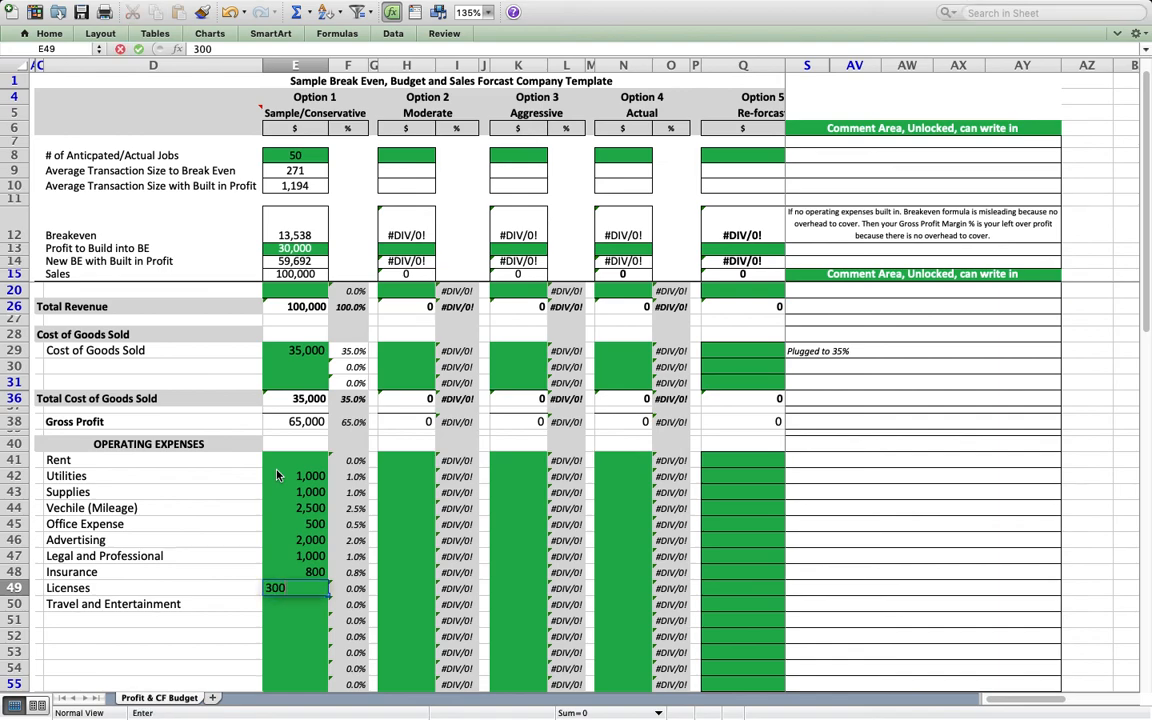
key(Return)
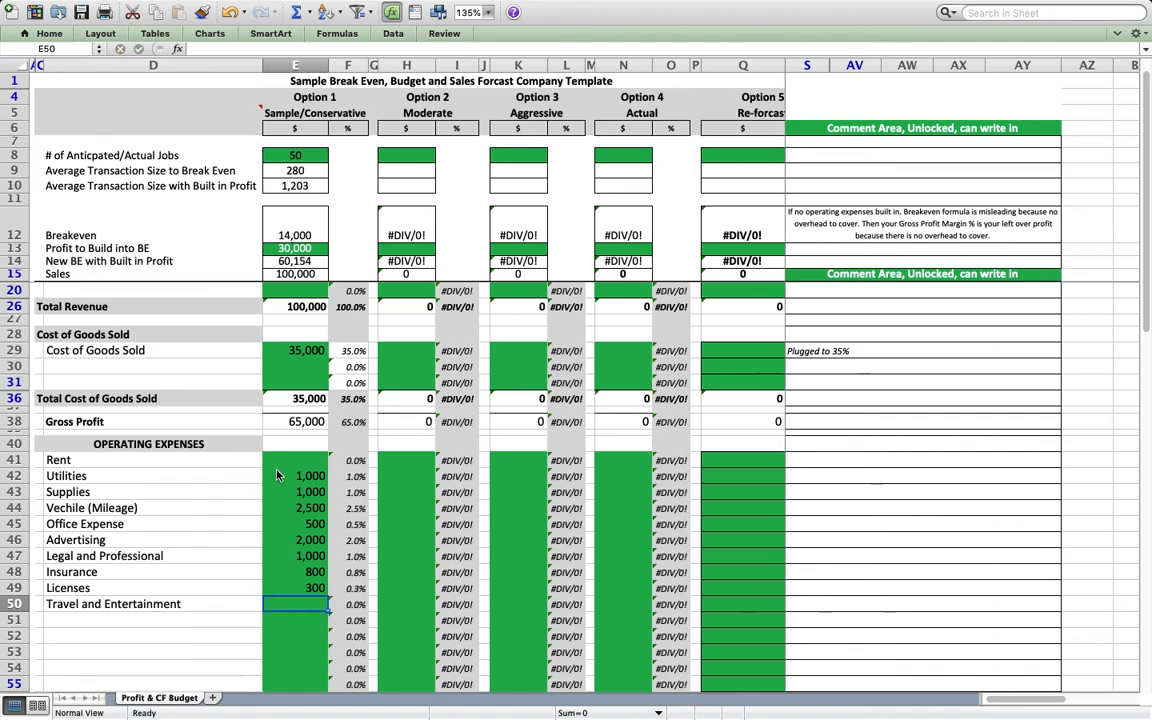
text(500)
key(Return)
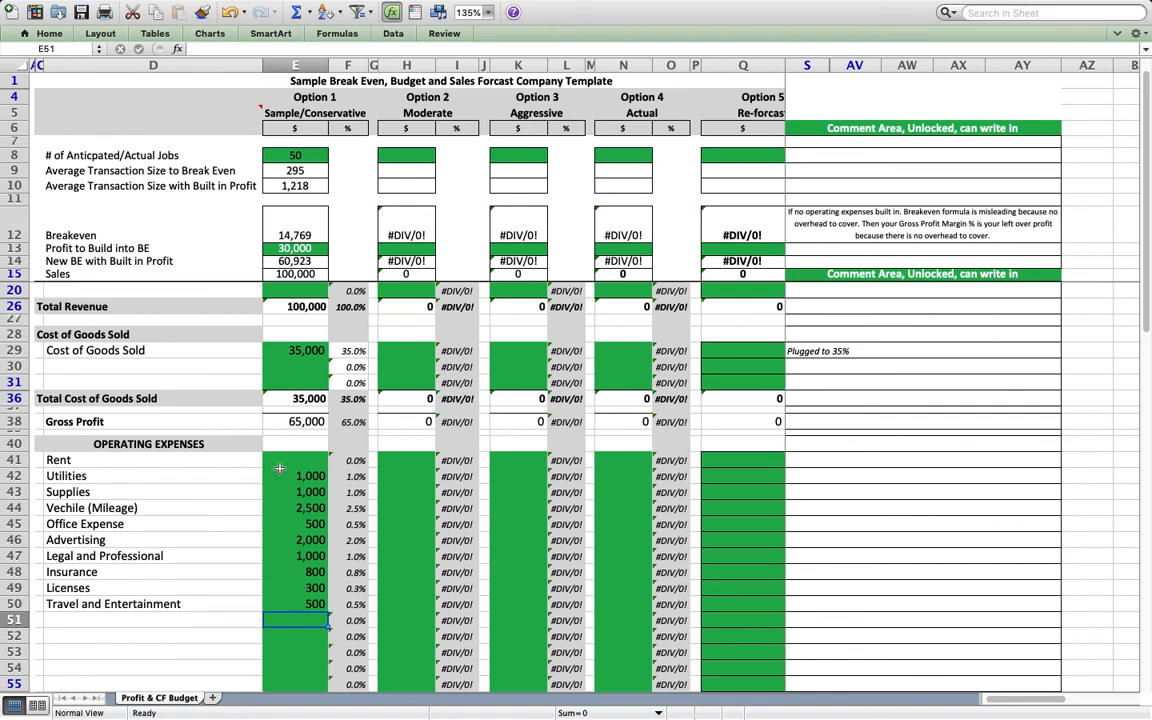
Review the Option 1 expense amounts from Utilities to Travel and Entertainment against Total Operating Expenses
drag(277, 475, 304, 602)
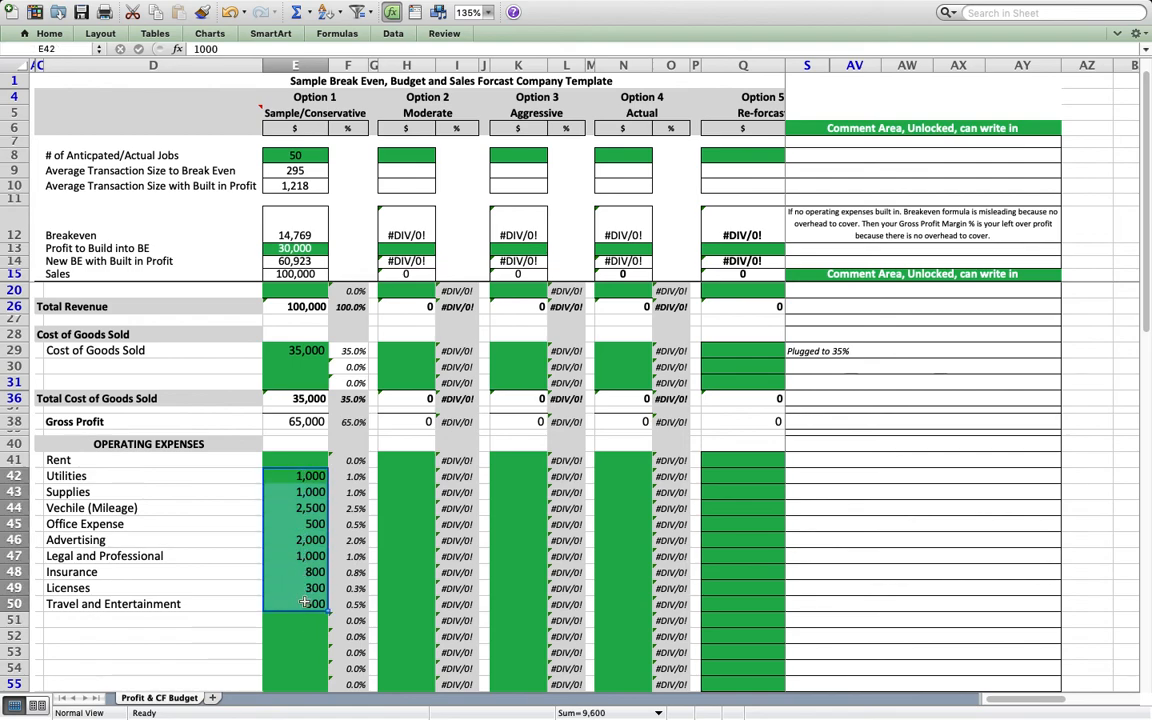
scroll(304, 600, down, 3)
scroll(304, 600, right, 1)
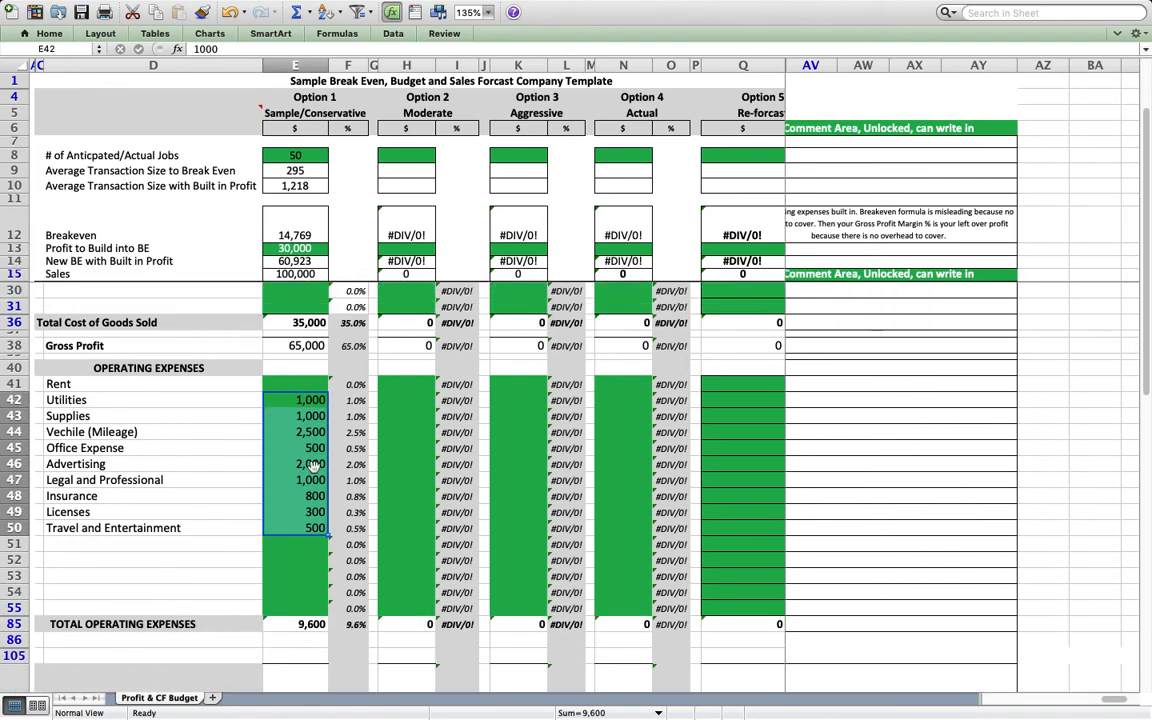
drag(284, 398, 299, 520)
scroll(290, 490, up, 4)
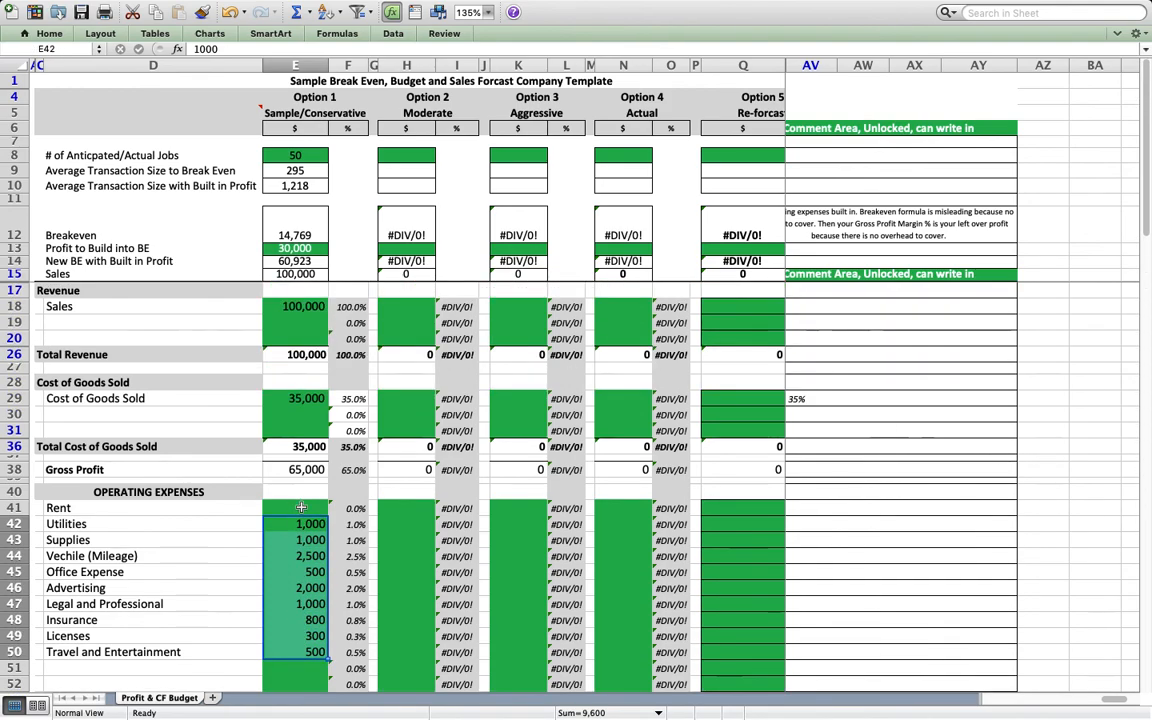
Compare the Option 1 Sales row with the Rent and Insurance expense rows
drag(291, 303, 253, 308)
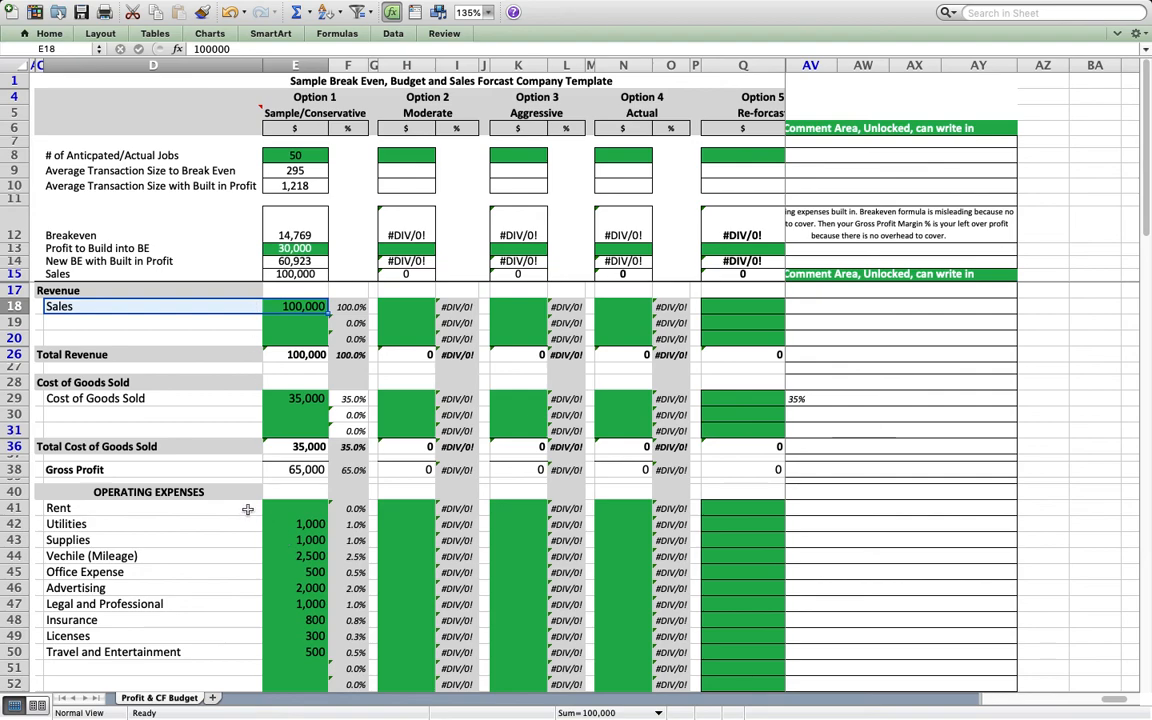
drag(230, 508, 284, 510)
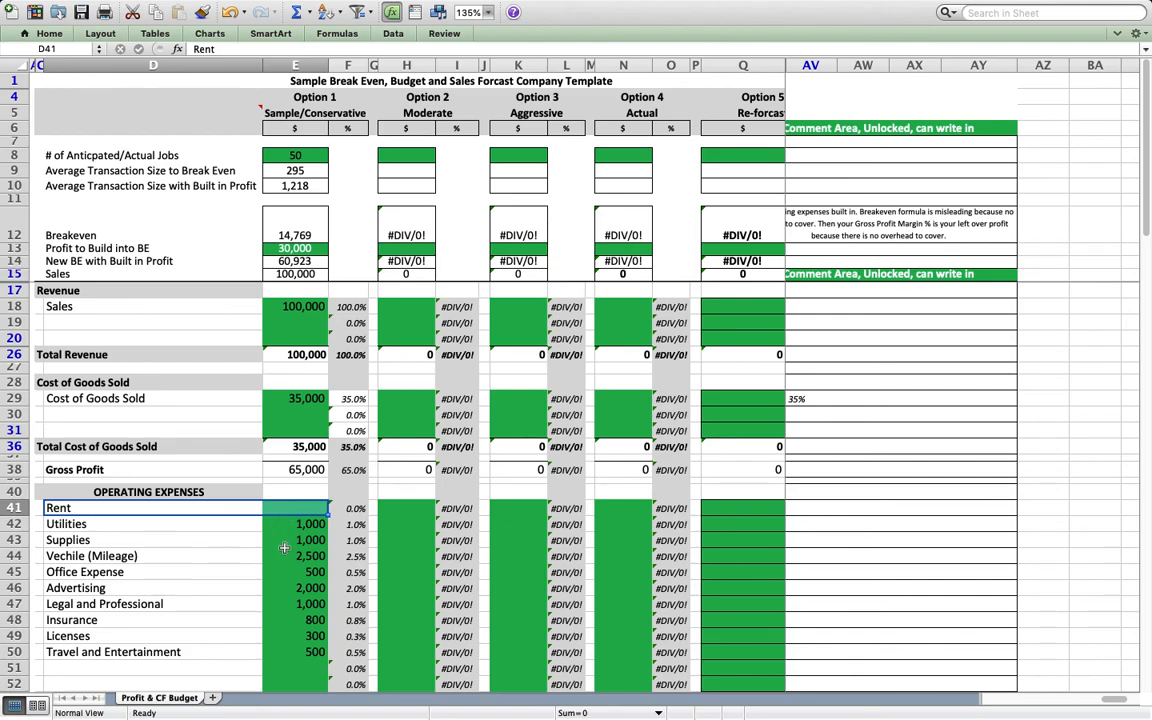
click(301, 621)
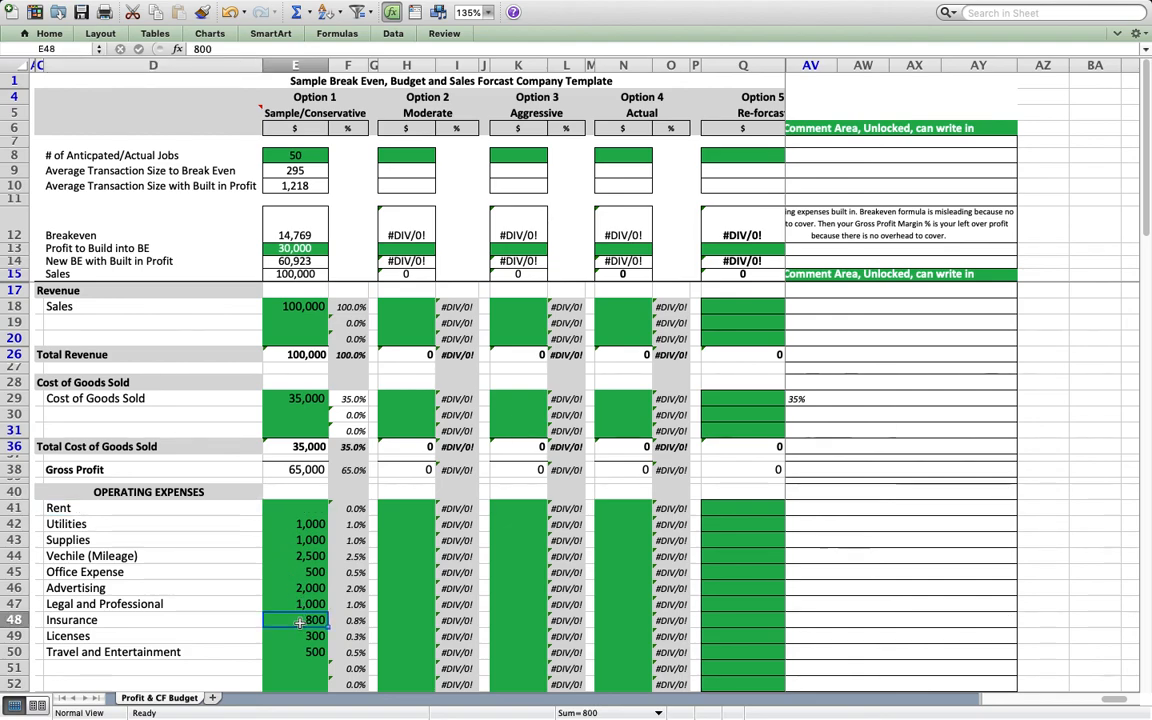
click(299, 312)
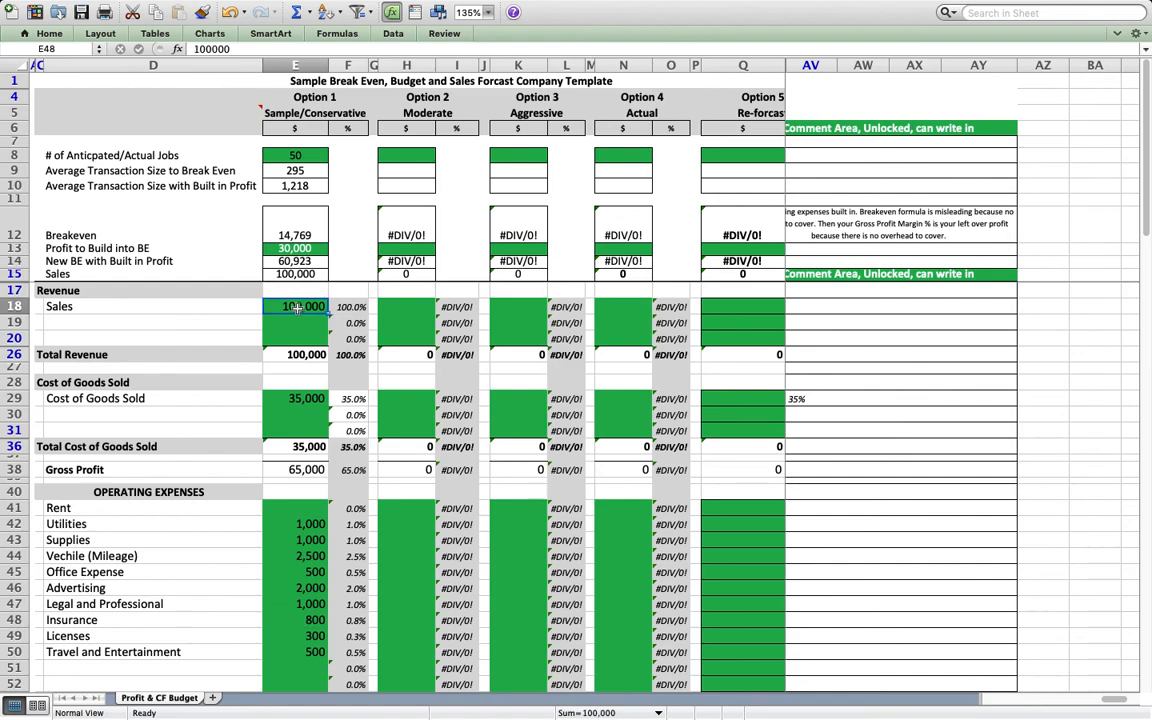
scroll(299, 350, down, 2)
scroll(299, 350, up, 2)
drag(228, 305, 281, 325)
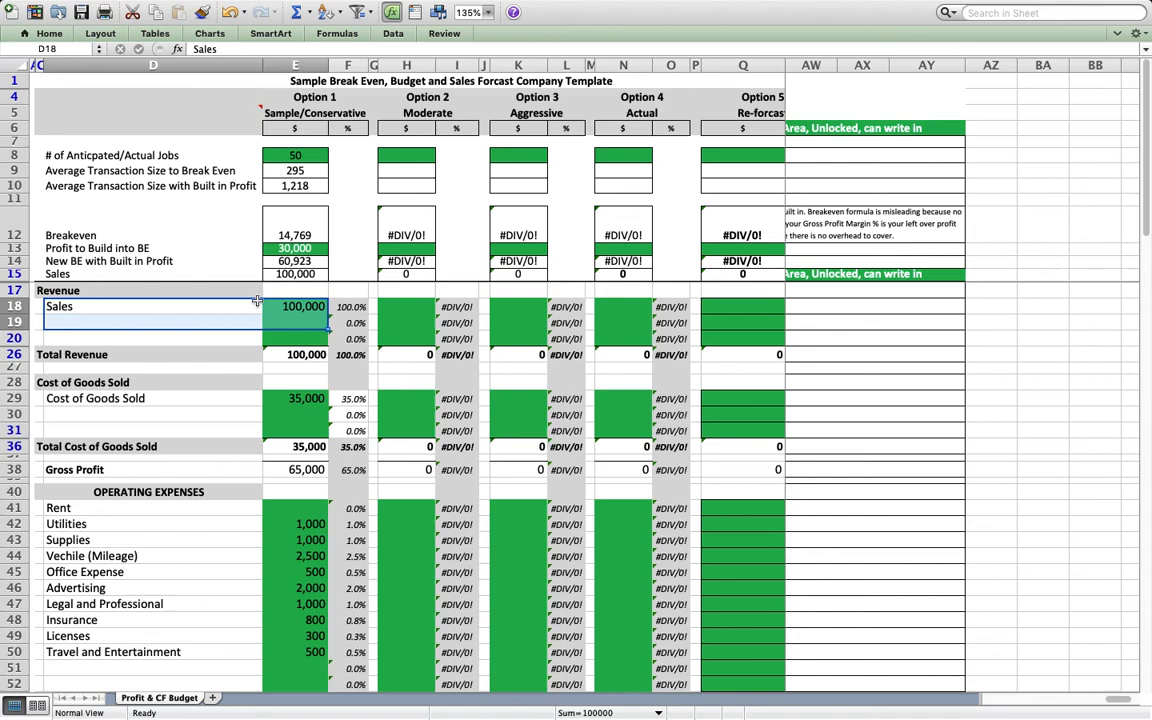
Examine the Option 1 Cost of Goods Sold amount and the note in its comment area
click(241, 398)
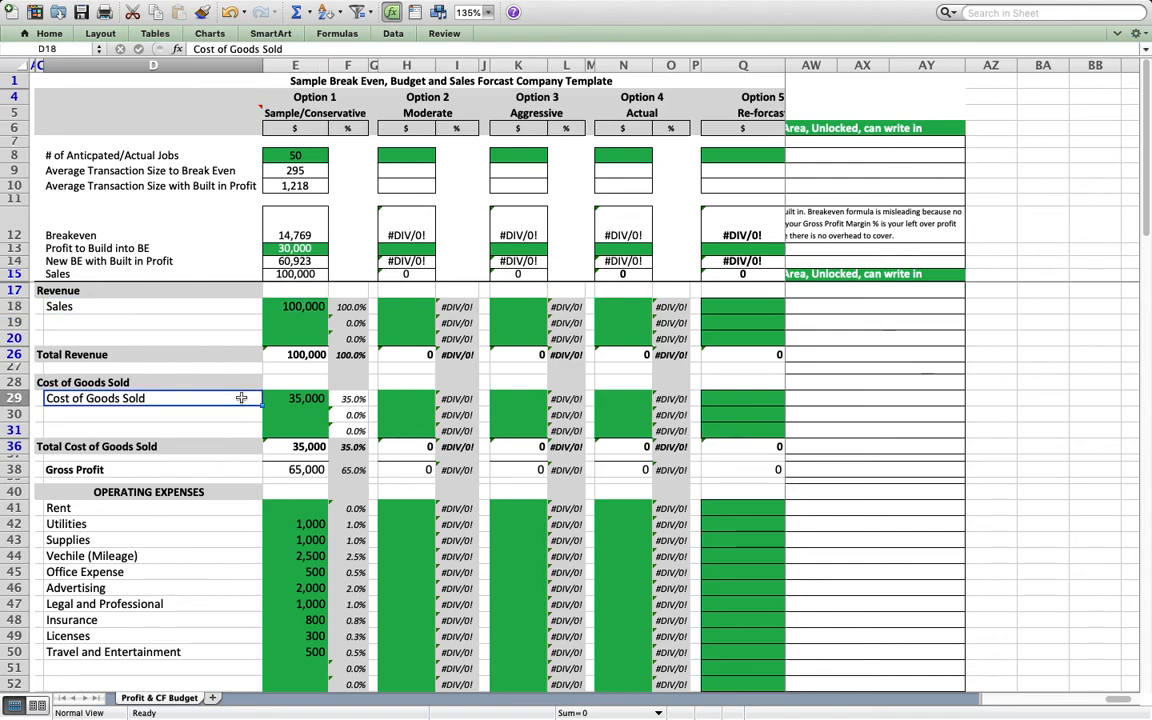
drag(241, 398, 300, 399)
scroll(818, 476, left, 3)
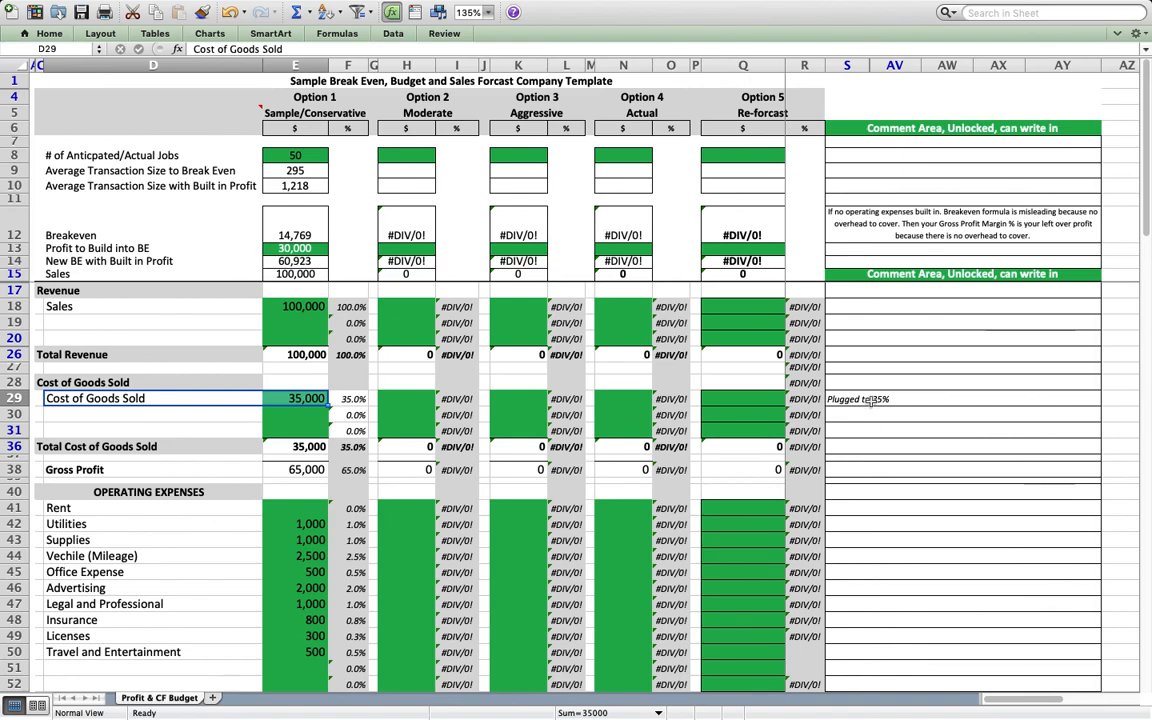
click(870, 400)
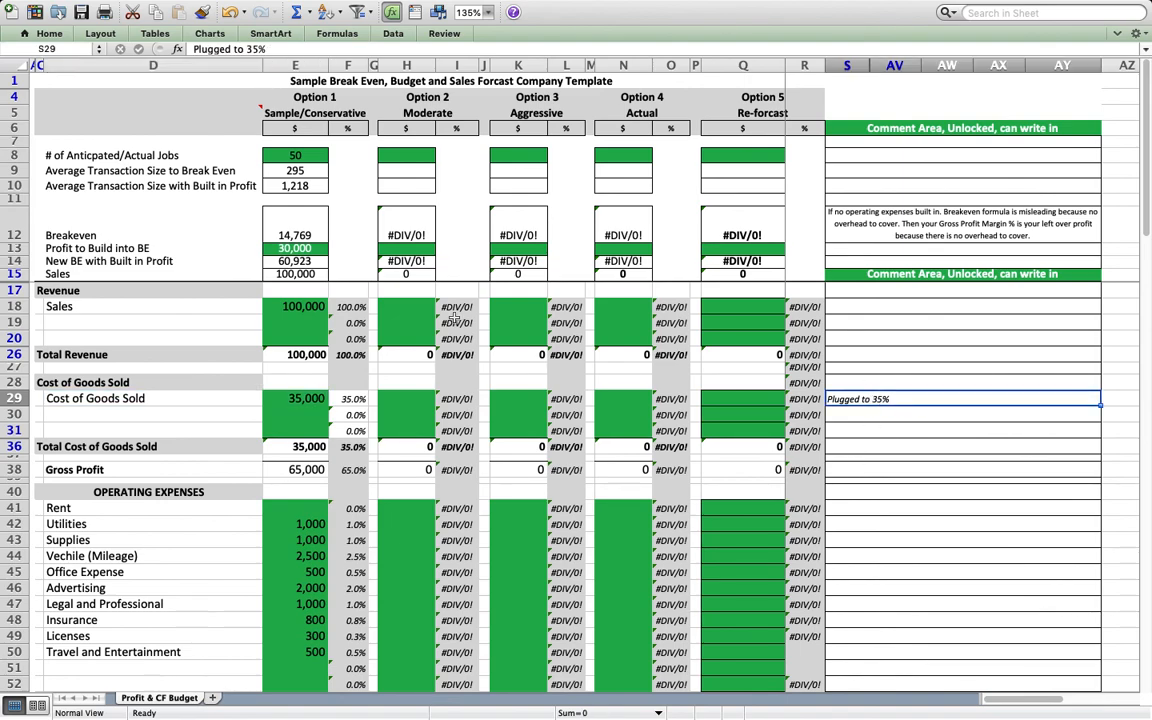
click(292, 400)
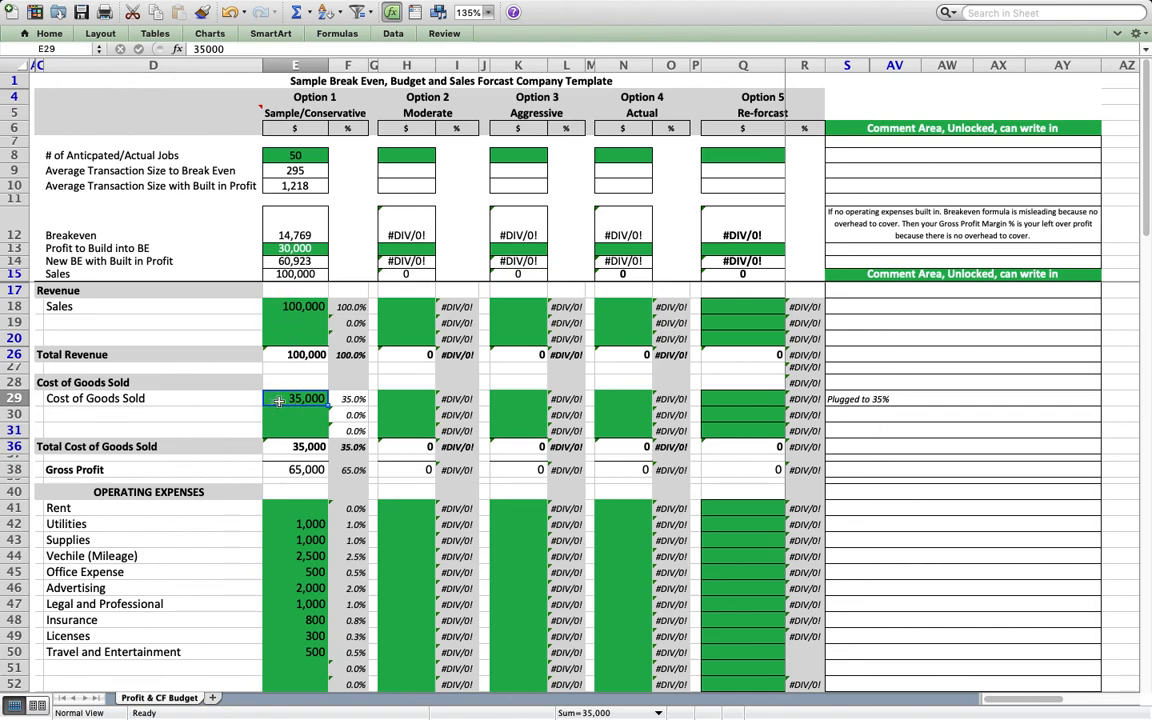
Review the expense rows from Utilities to Travel and Entertainment, and check the Option 1 Net Income Per Books formula
scroll(318, 510, down, 3)
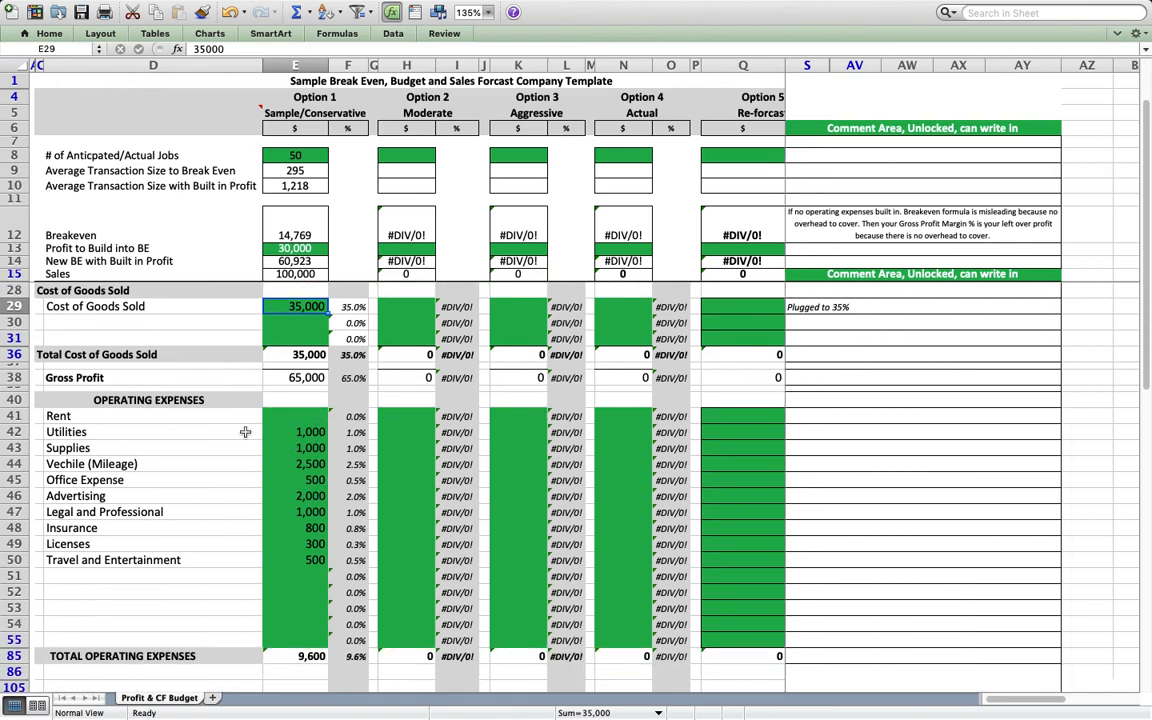
click(242, 432)
drag(242, 432, 302, 552)
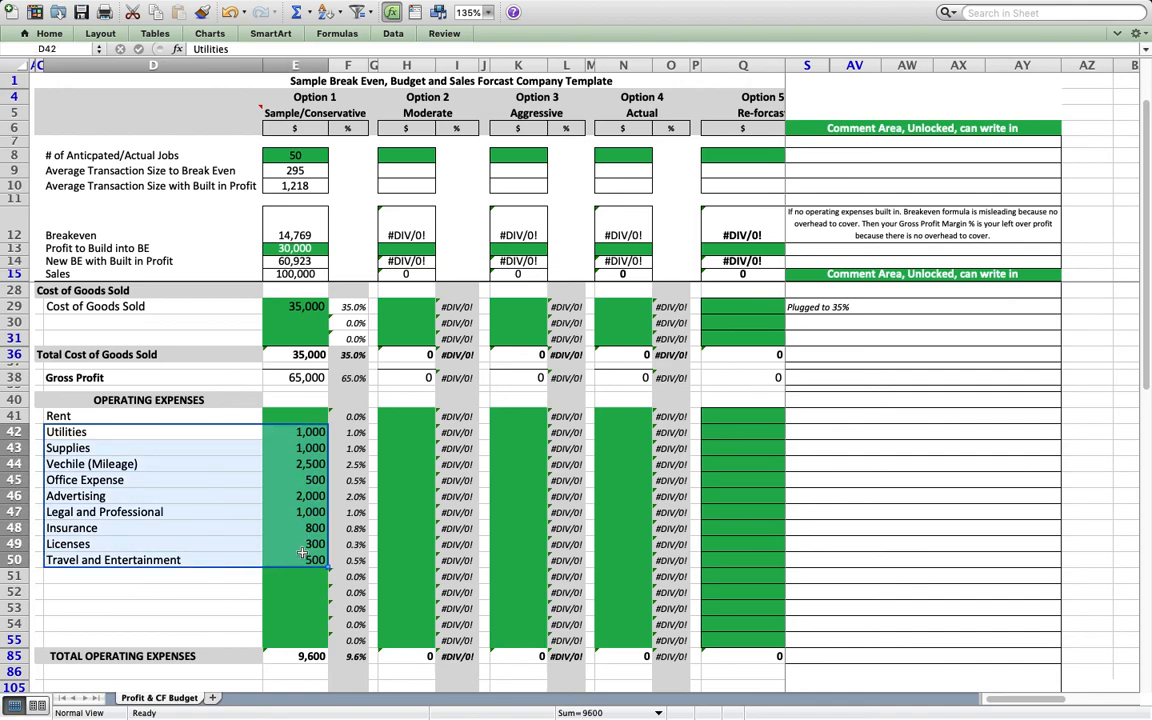
scroll(302, 552, down, 2)
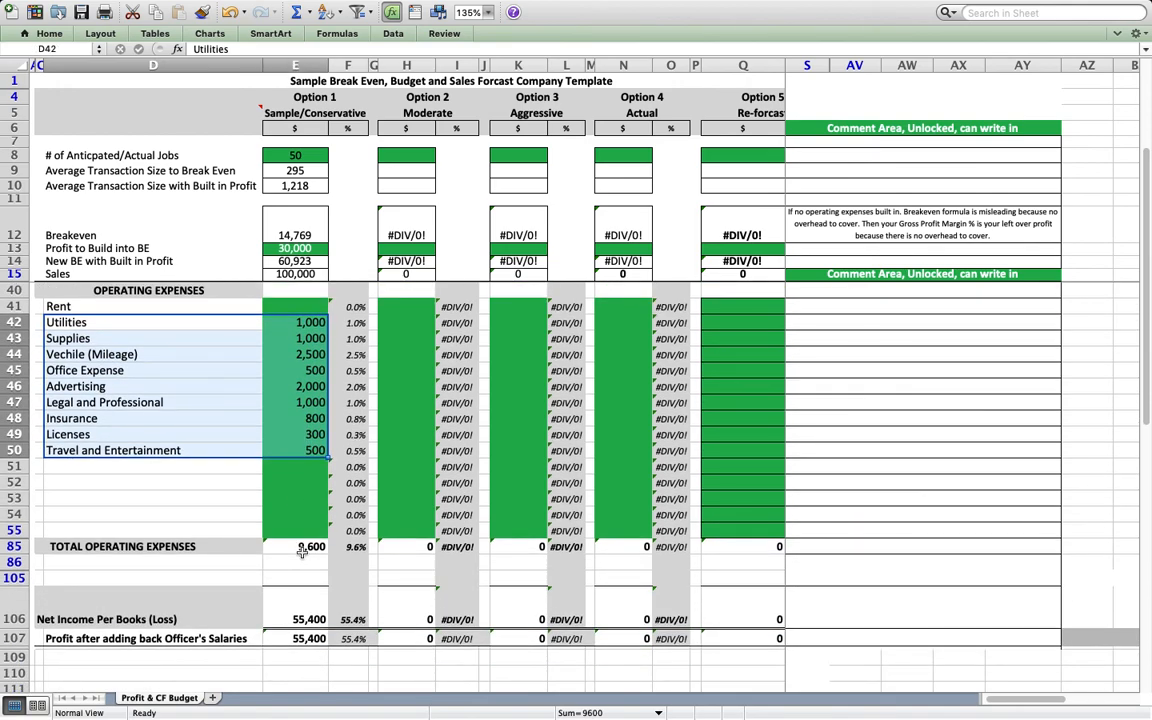
scroll(301, 500, up, 1)
click(301, 612)
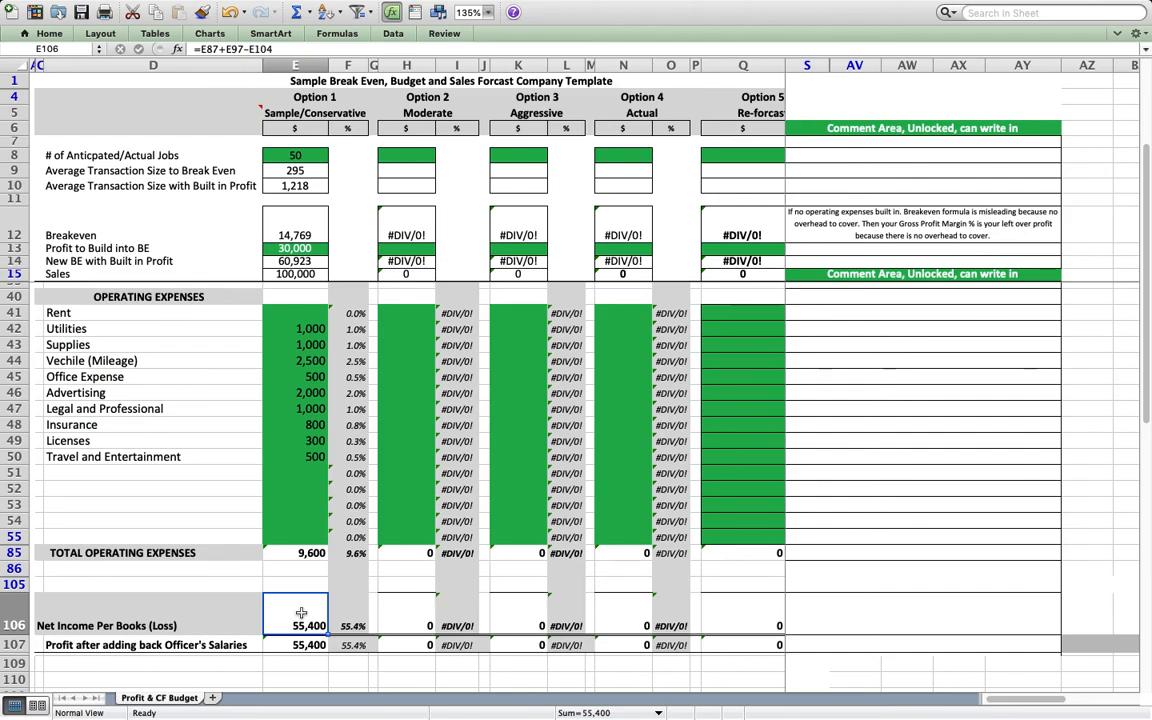
Trace Option 1 from Total Revenue through Cost of Goods Sold down to Net Income Per Books
scroll(301, 612, up, 5)
click(296, 338)
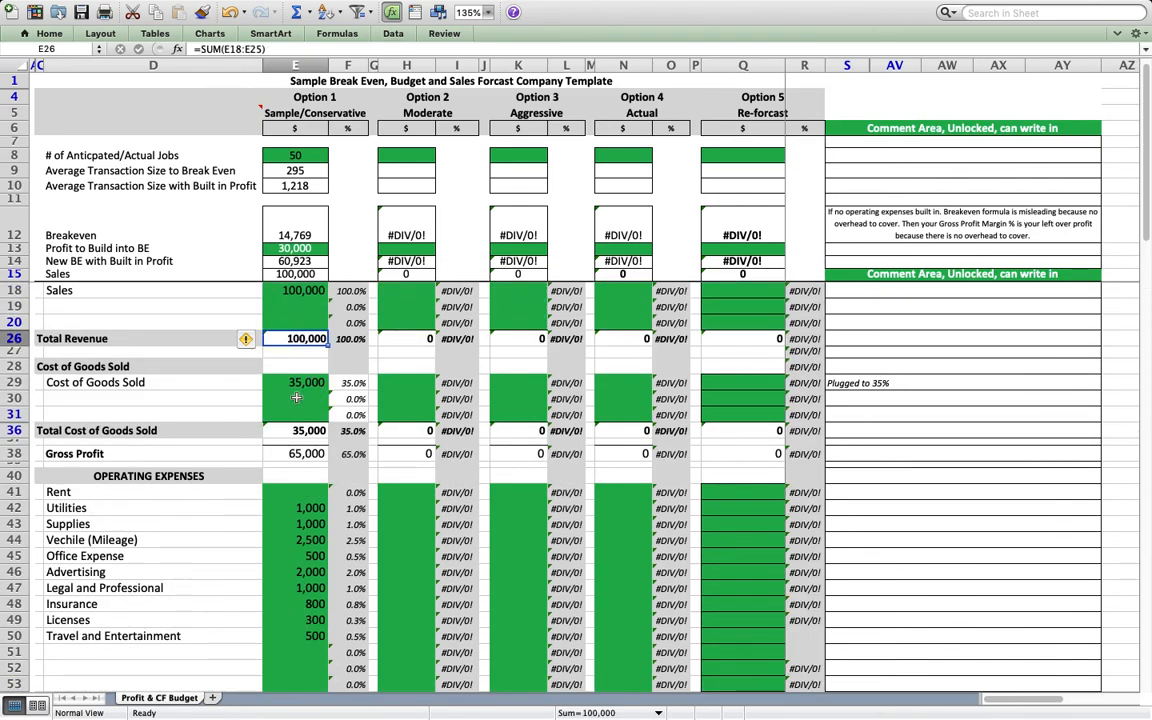
click(292, 383)
scroll(305, 450, down, 3)
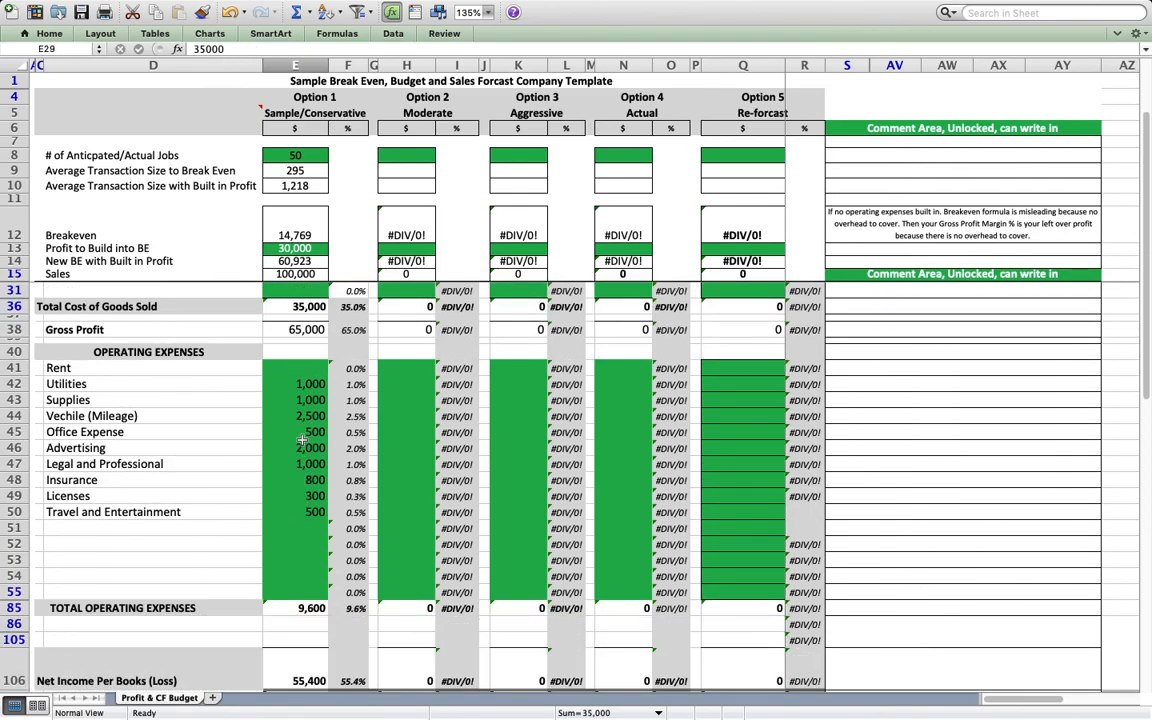
scroll(301, 440, down, 3)
click(300, 593)
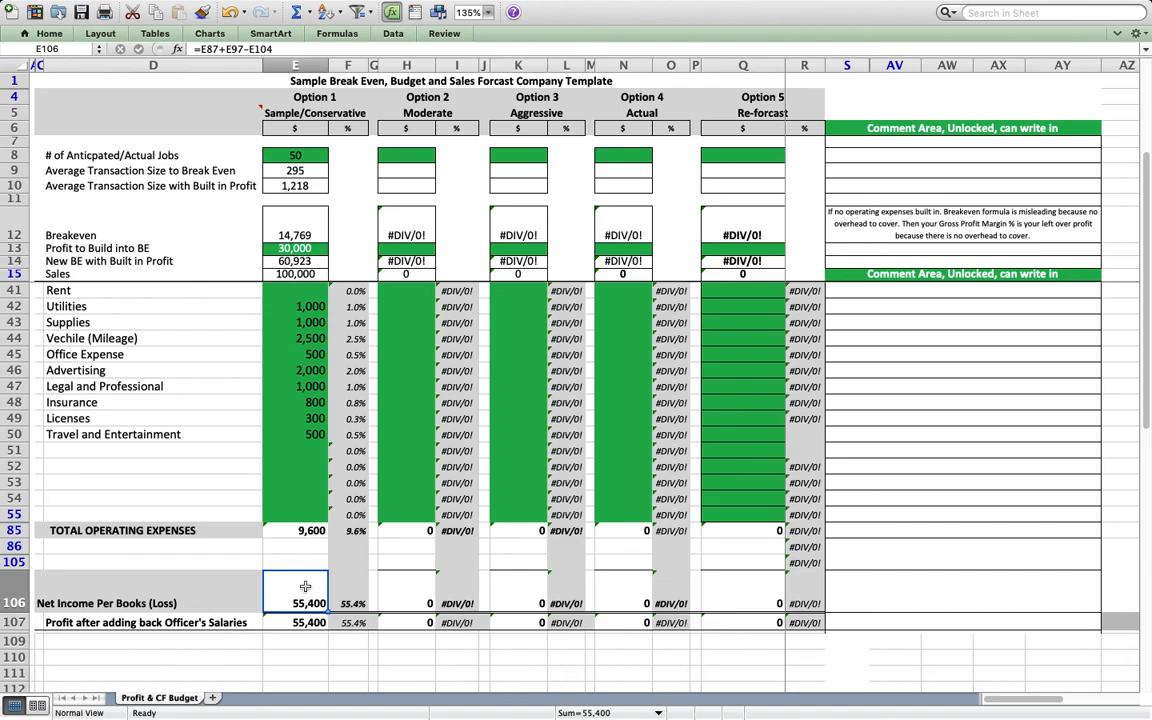
Examine the Option 1 summary figures from the number of jobs to Sales, and check the Breakeven formula
scroll(305, 586, up, 5)
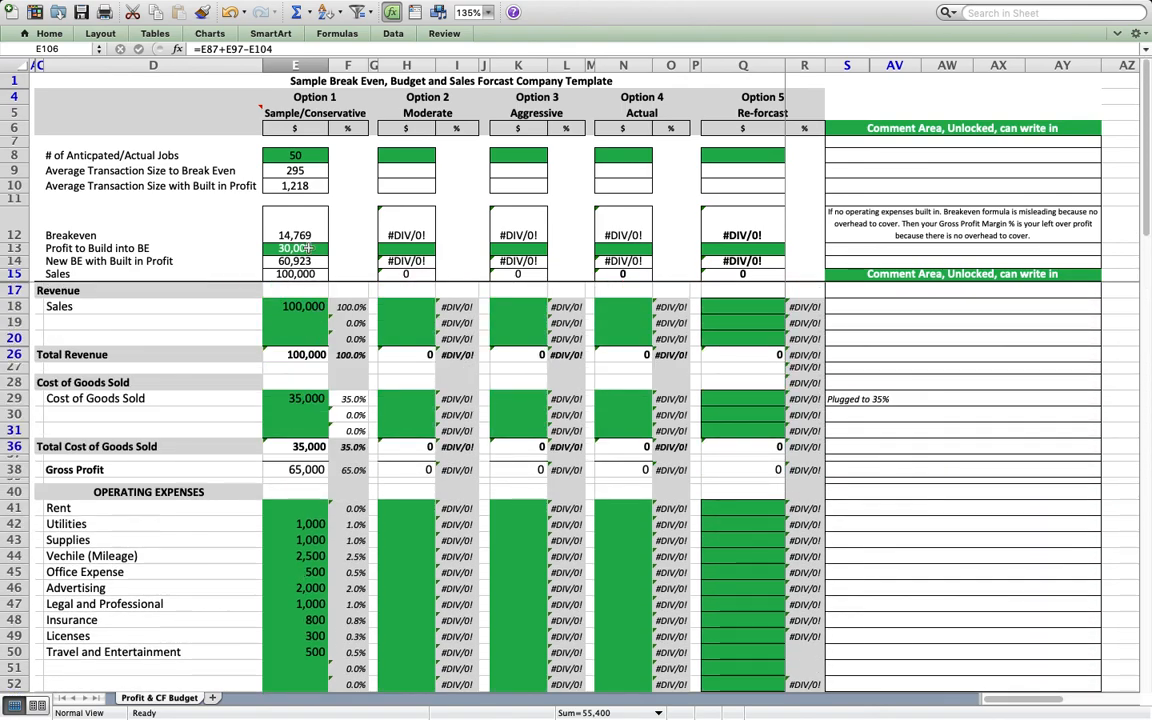
drag(269, 156, 309, 273)
click(312, 229)
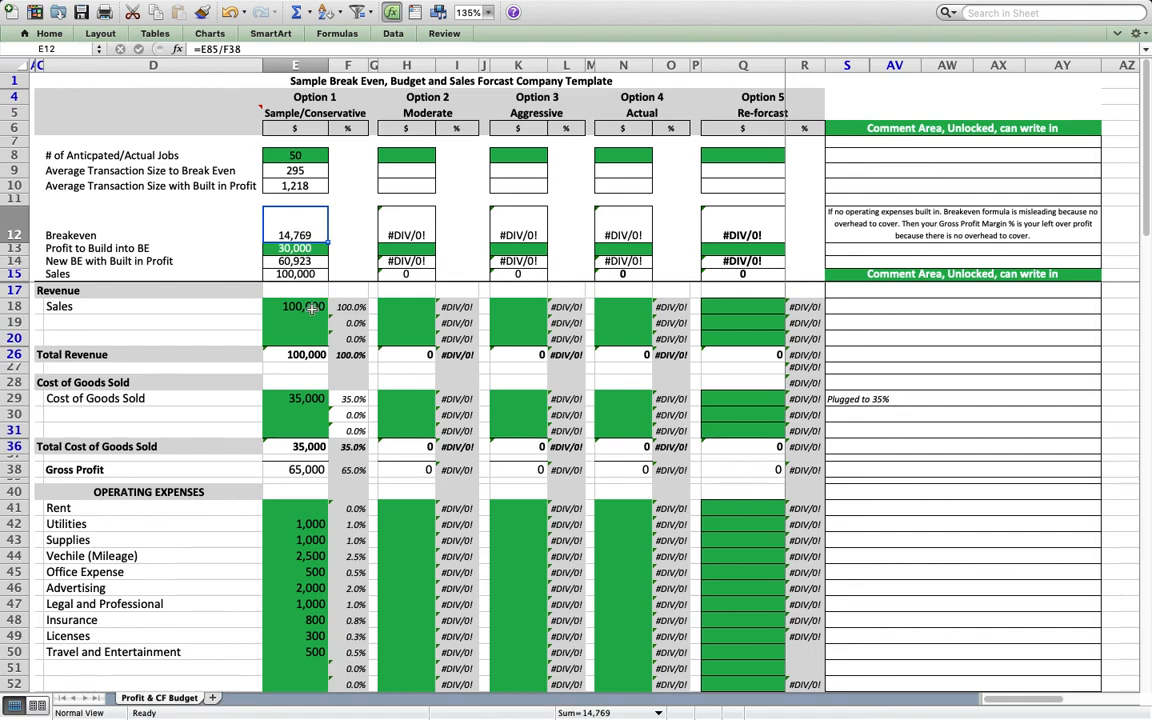
Replace the Option 1 Cost of Goods Sold amount with the formula =E188.35
click(307, 399)
text(=)
click(308, 308)
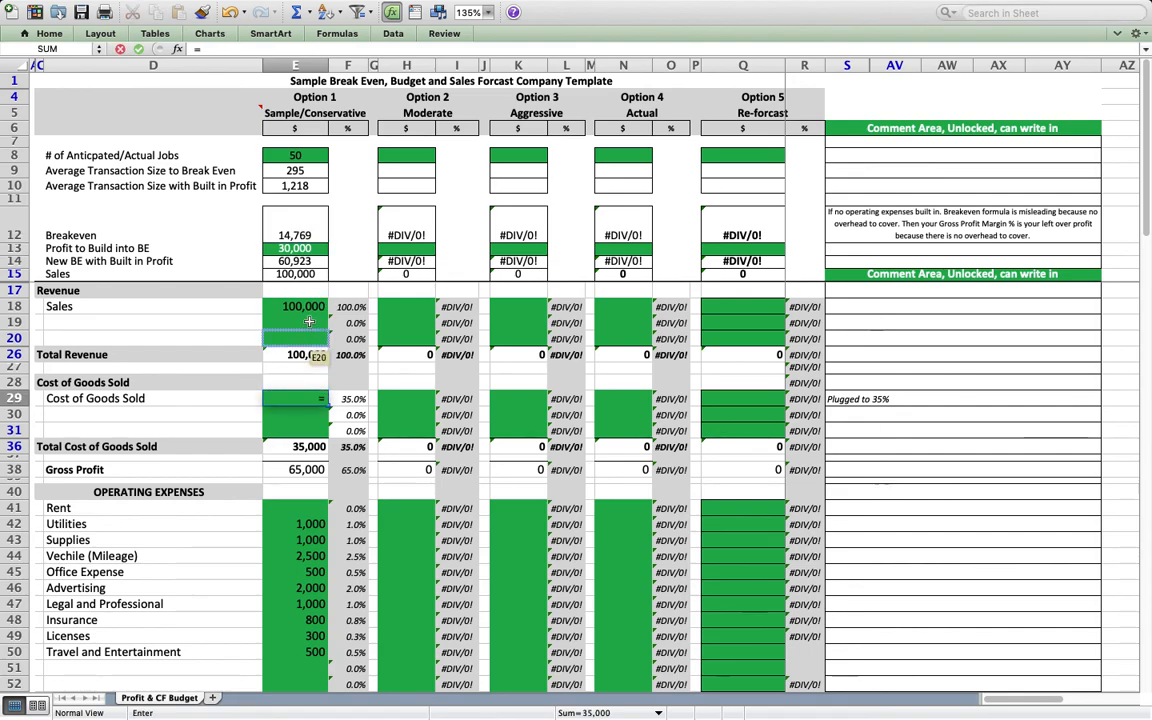
click(315, 416)
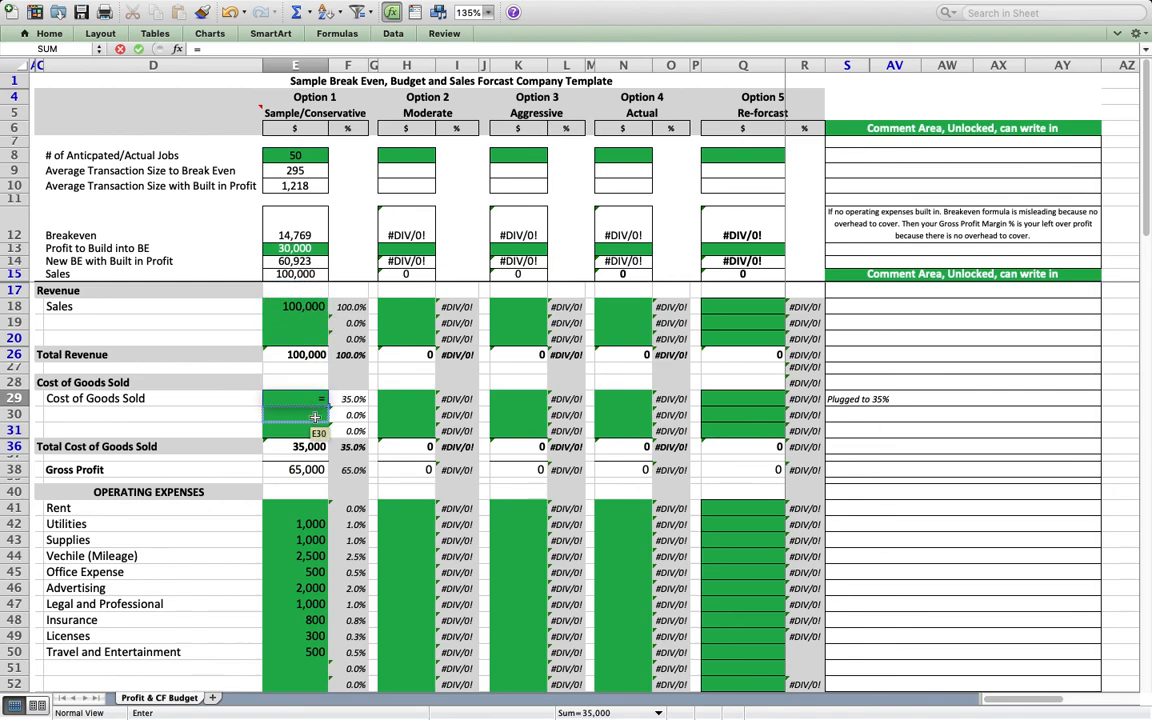
click(297, 306)
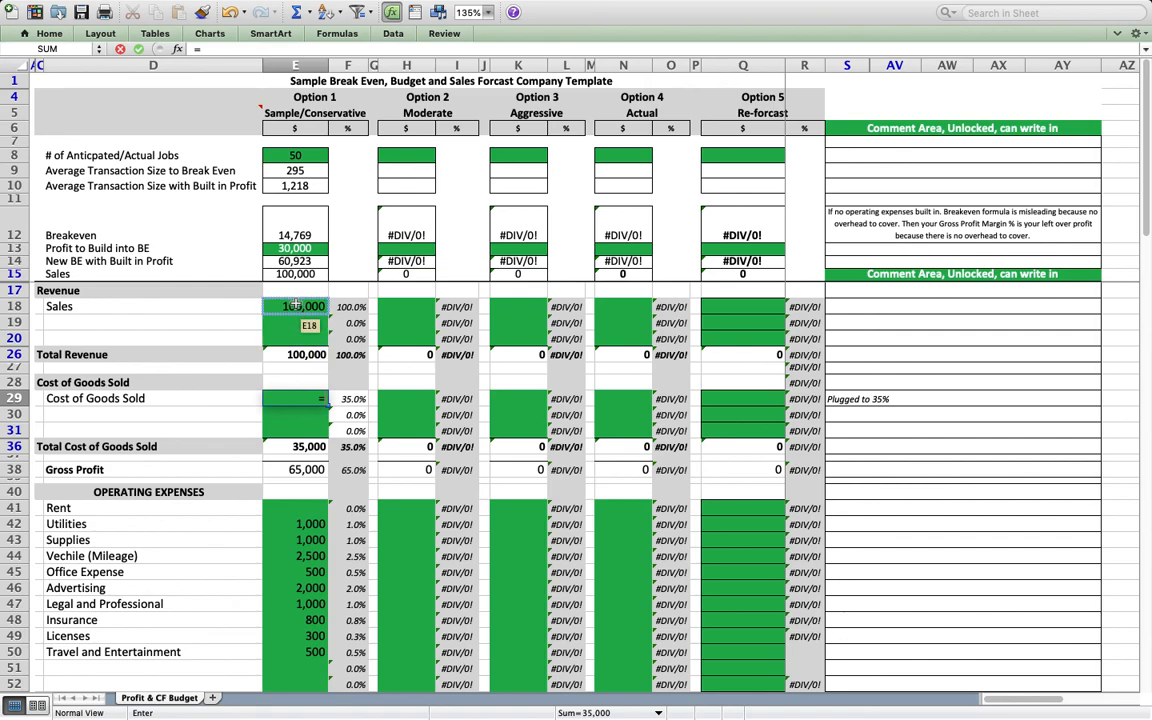
text(*.35)
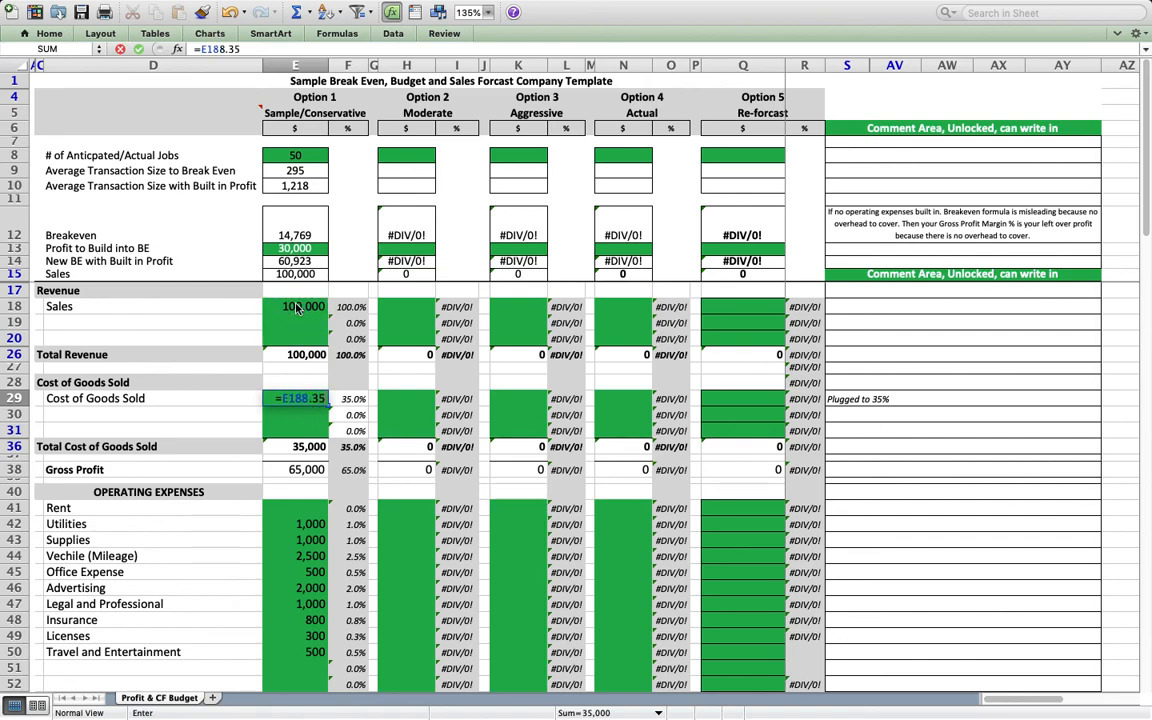
key(Return)
Change the Option 1 Cost of Goods Sold formula to =E188*35%
click(295, 398)
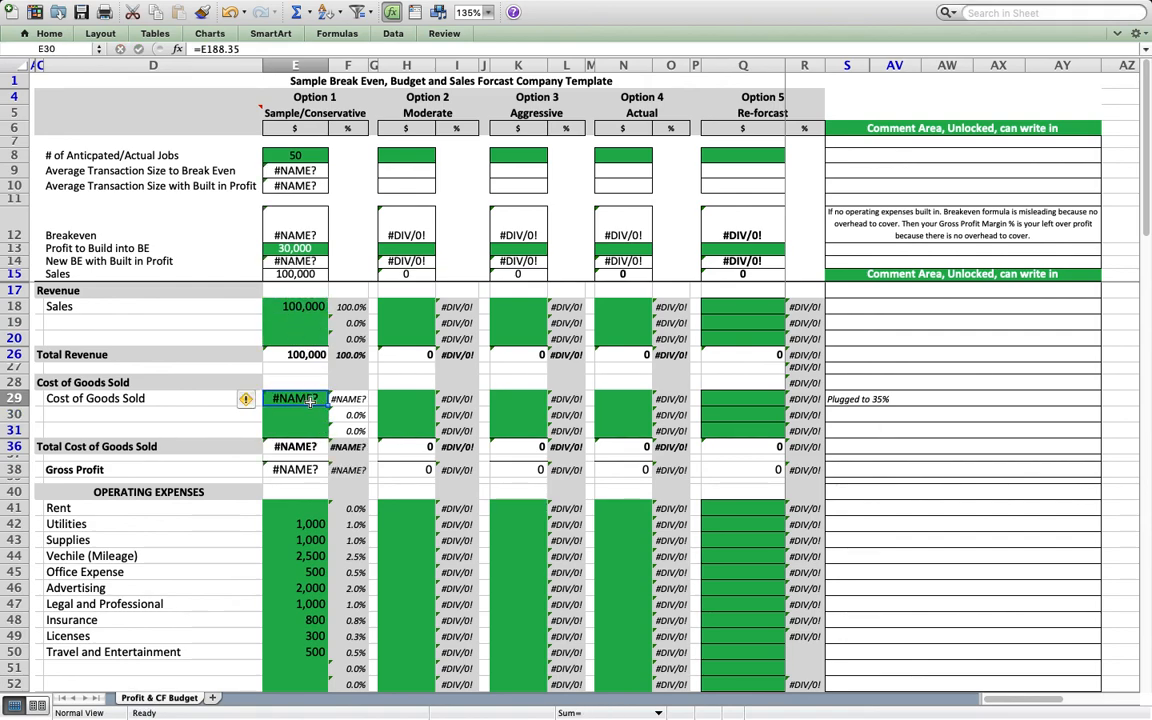
click(231, 48)
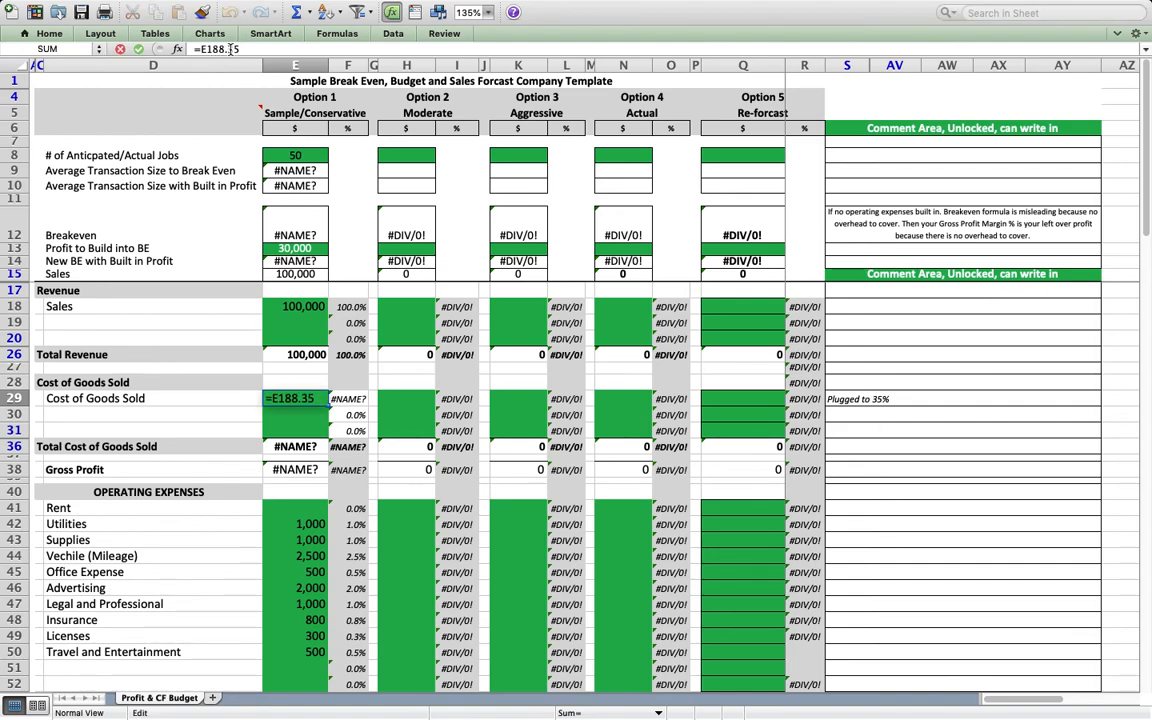
key(BackSpace)
text(*)
key(Return)
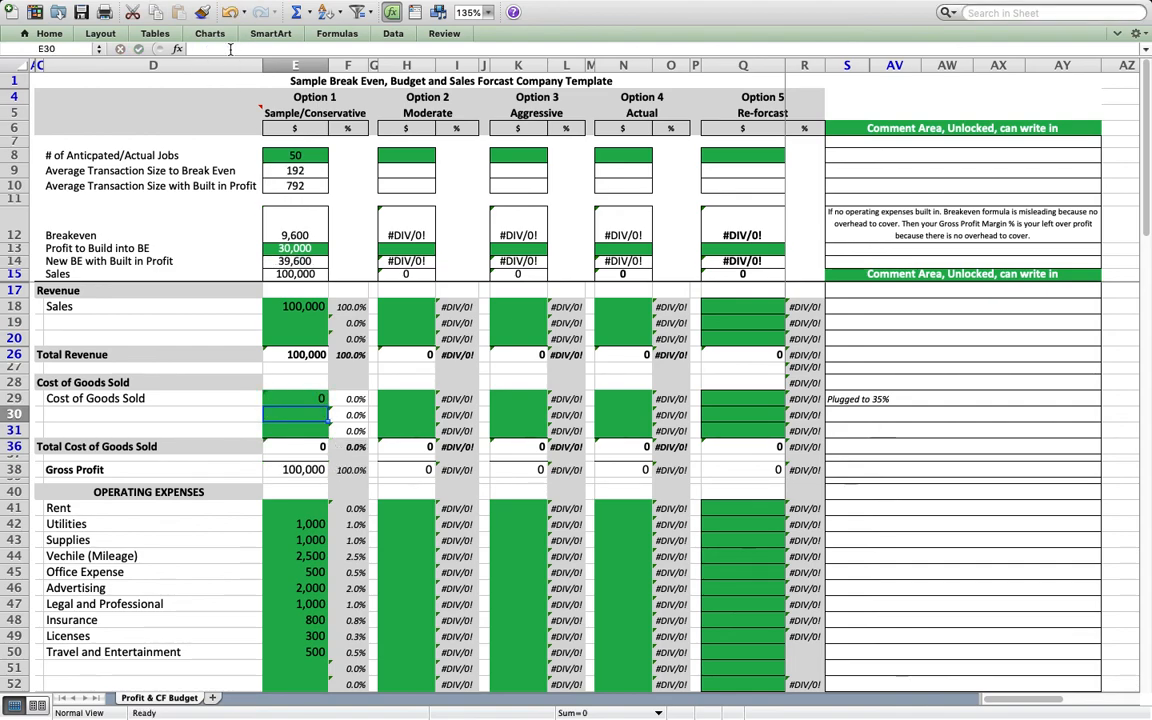
key(Up)
click(252, 48)
text(%)
key(Return)
Try to rework the Option 1 Cost of Goods Sold formula with the Sales cell as =E188*E18:E1835, closing the stray help window
double_click(316, 398)
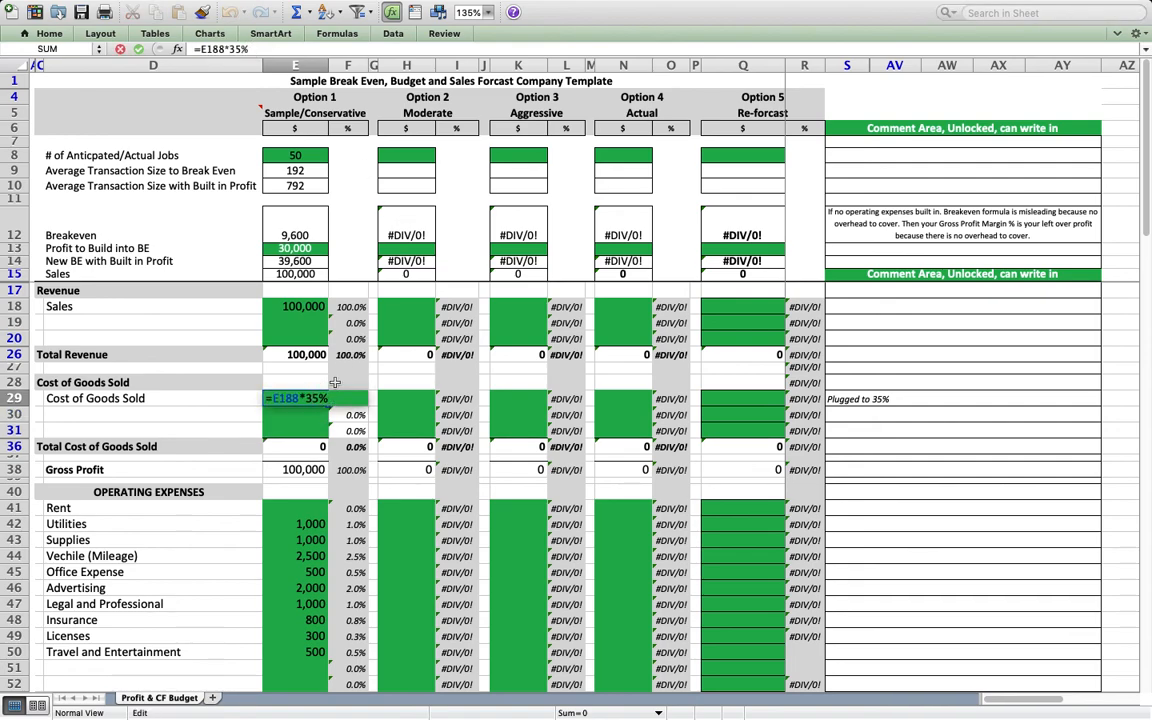
key(BackSpace)
key(BackSpace)
key(BackSpace)
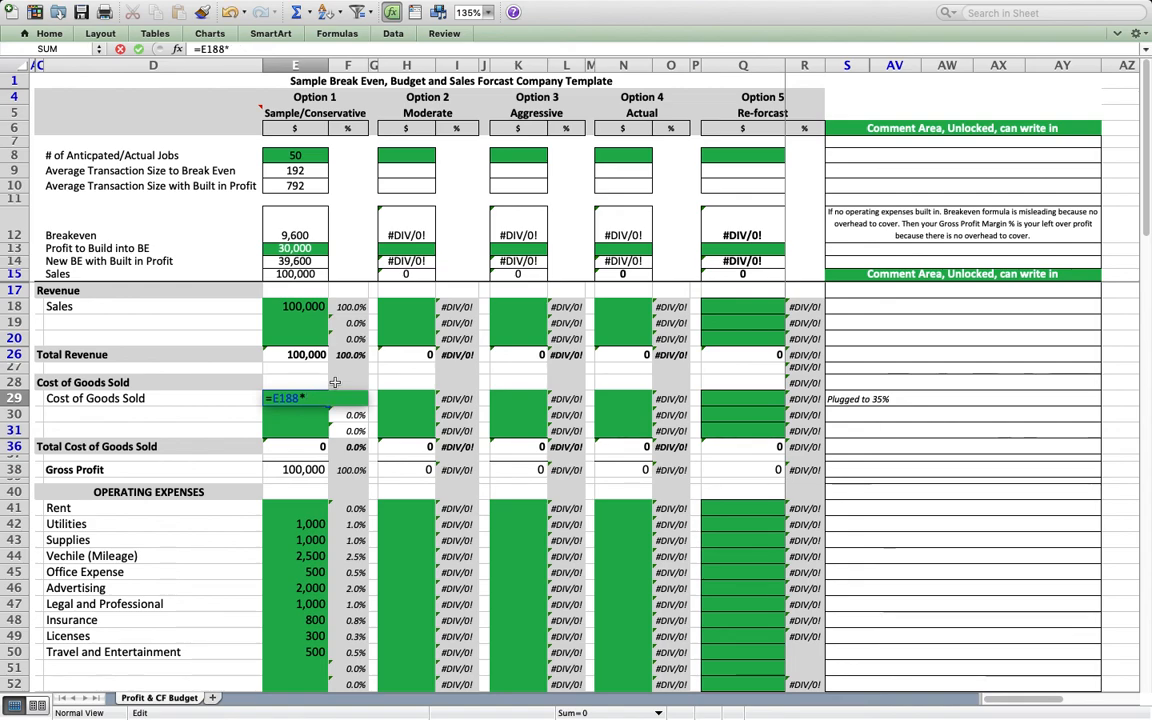
click(305, 308)
shift+click(305, 308)
text(35)
key(Return)
key(Return)
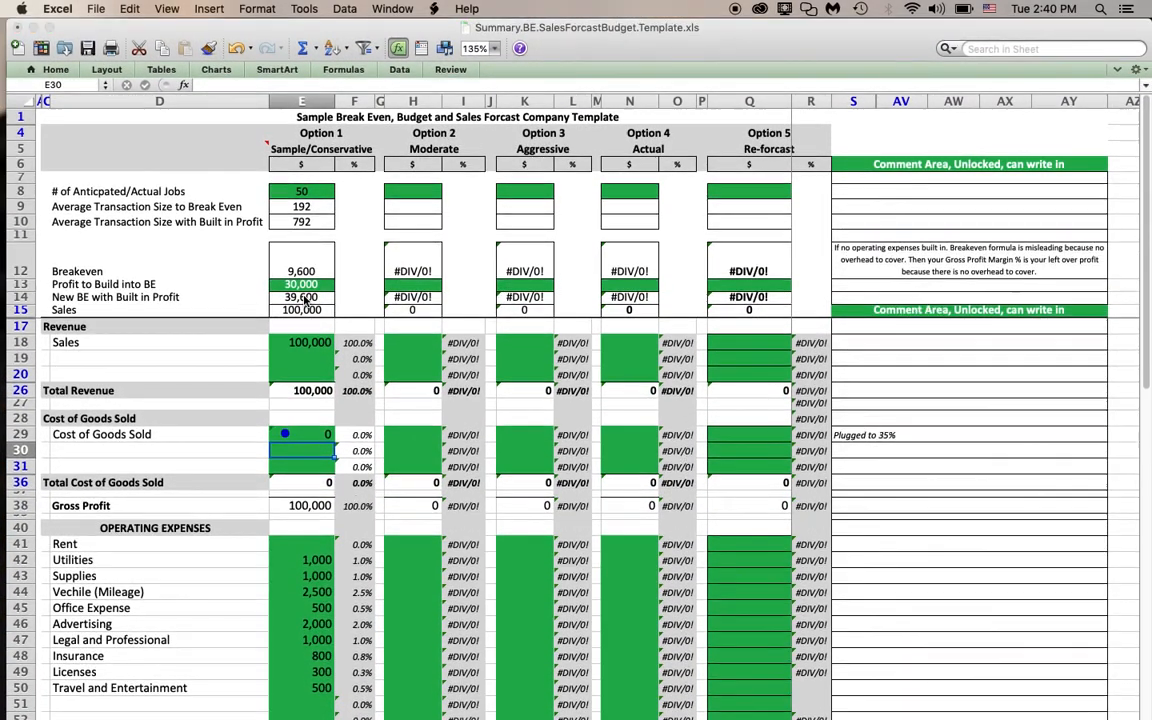
key(super+shift+slash)
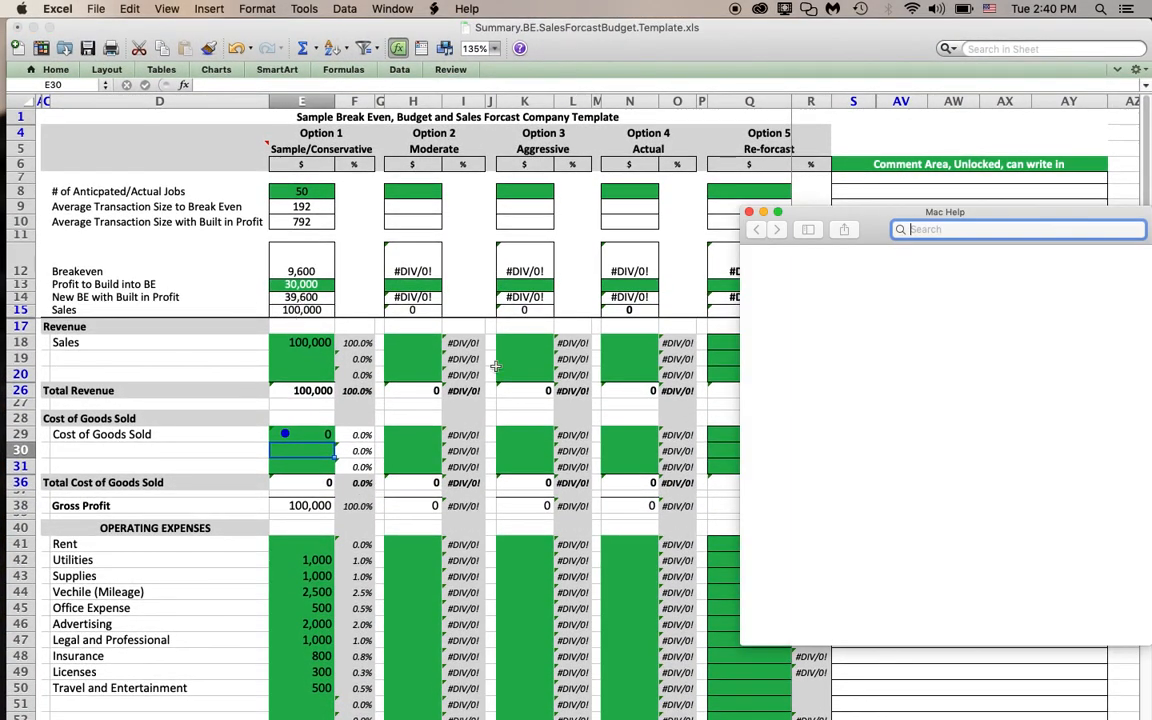
click(750, 213)
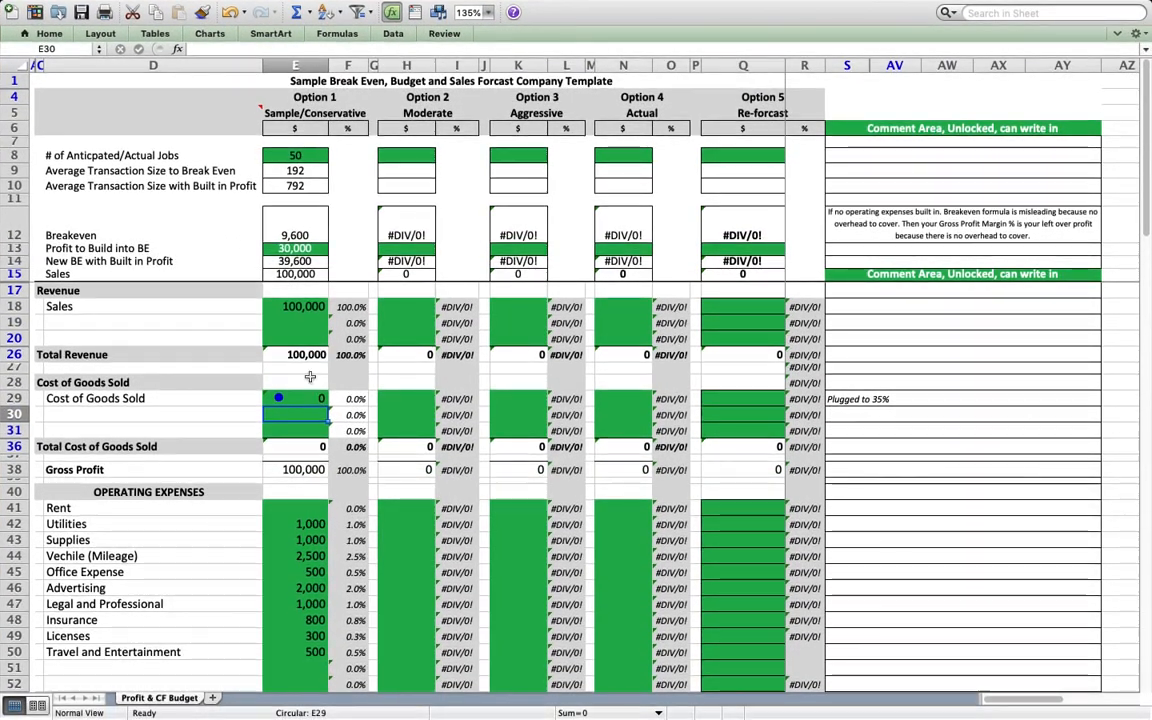
Replace the Option 1 Cost of Goods Sold formula with =E18*0.35, multiplying Sales by 35%
click(307, 398)
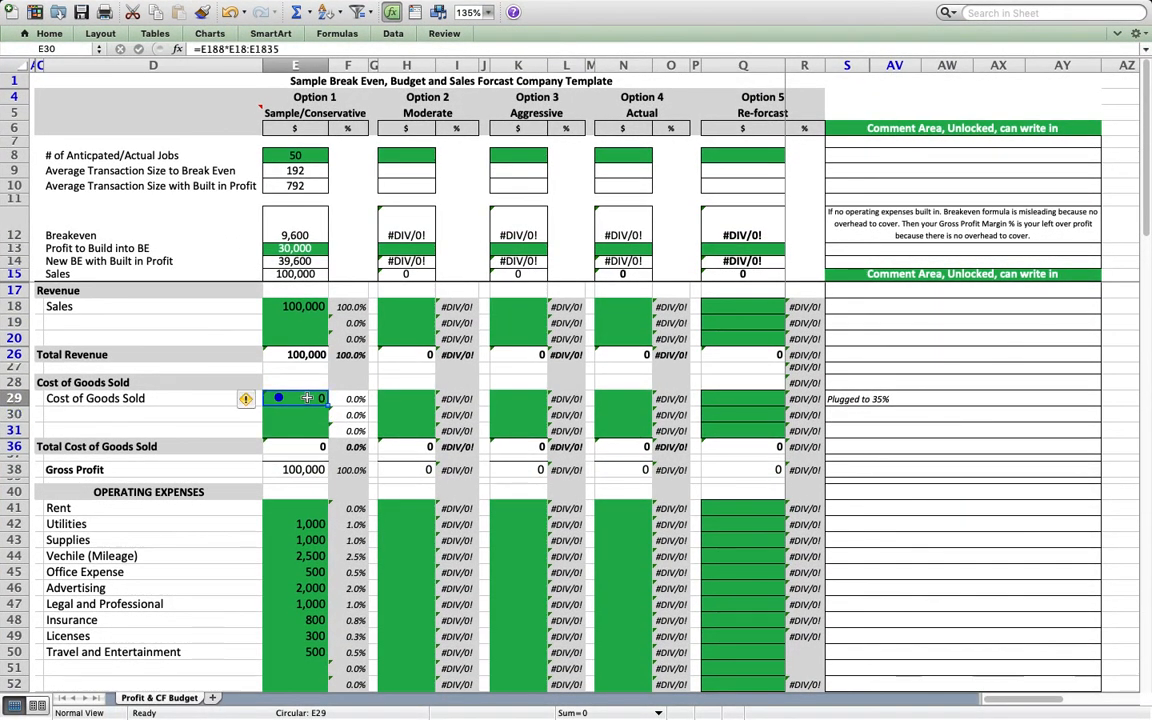
text(=)
click(312, 306)
text(*)
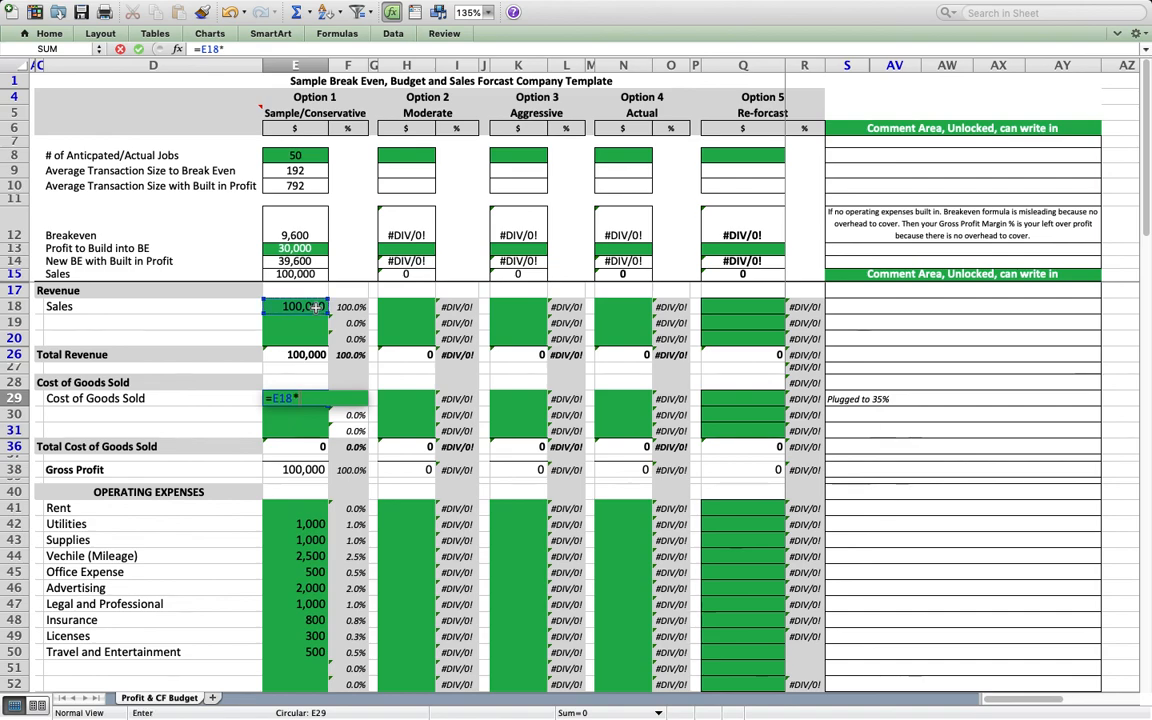
key(Return)
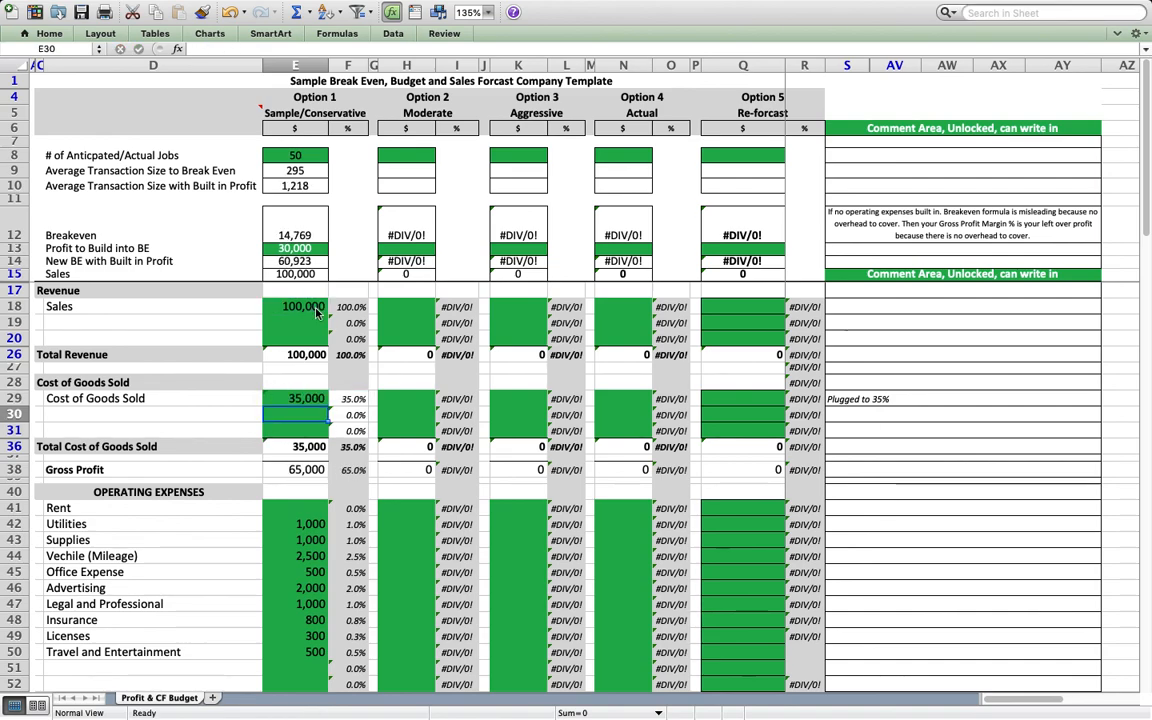
Set the Option 1 Sales amount to 14,769, matching the Breakeven figure
click(290, 307)
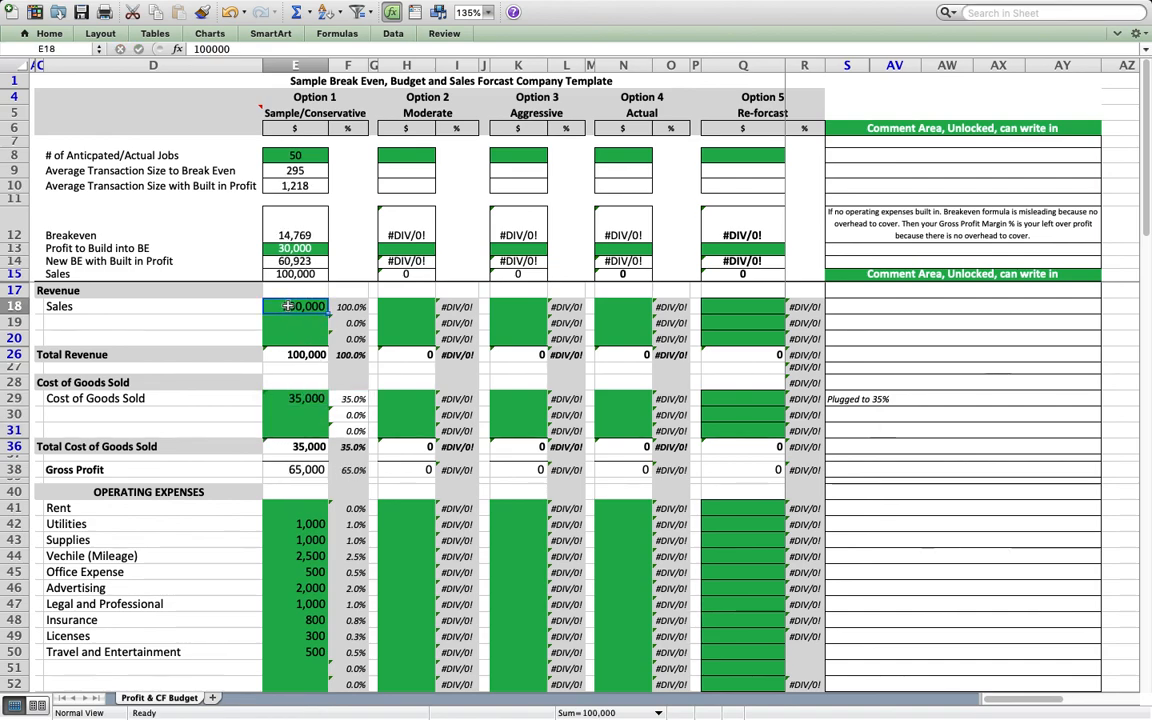
text(14)
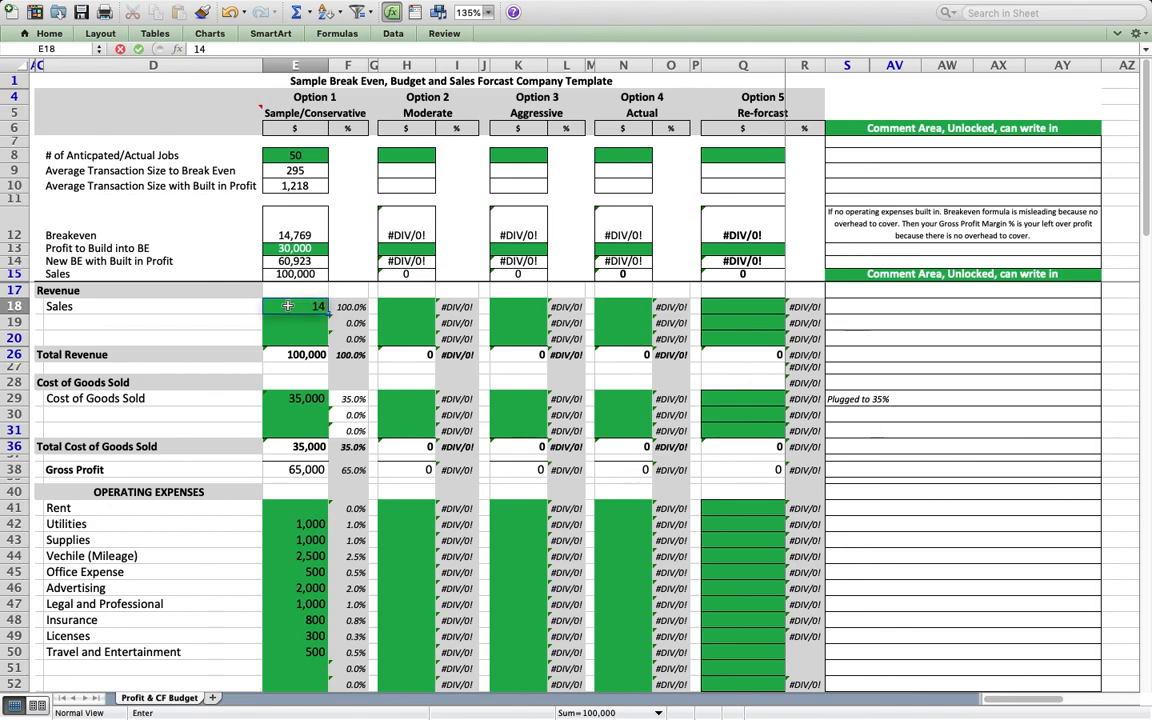
text(,769)
key(Return)
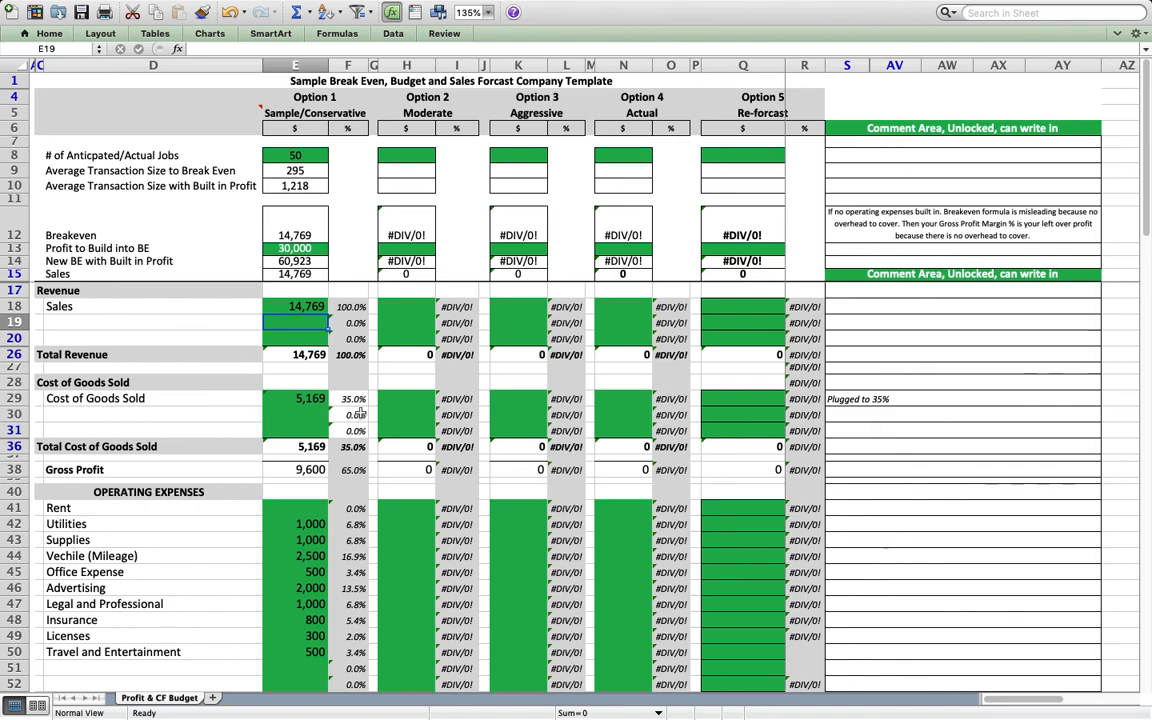
Check the Option 1 Cost of Goods Sold formula and its percentage formula, leaving both unedited
click(292, 399)
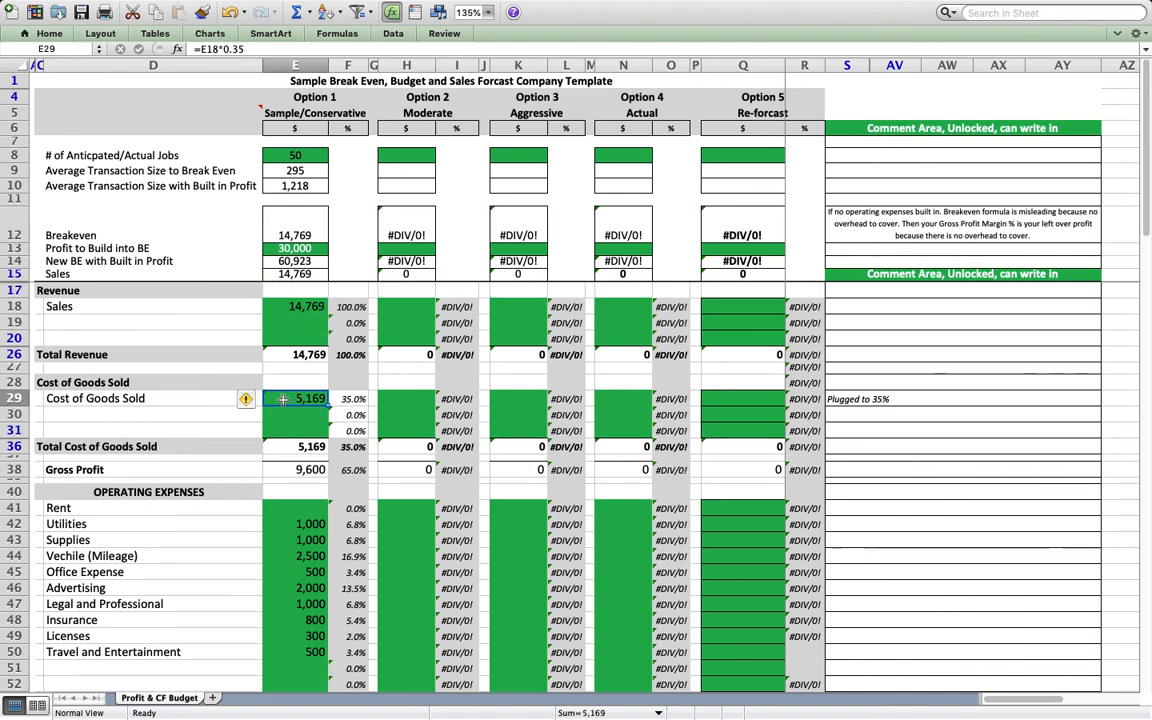
click(352, 399)
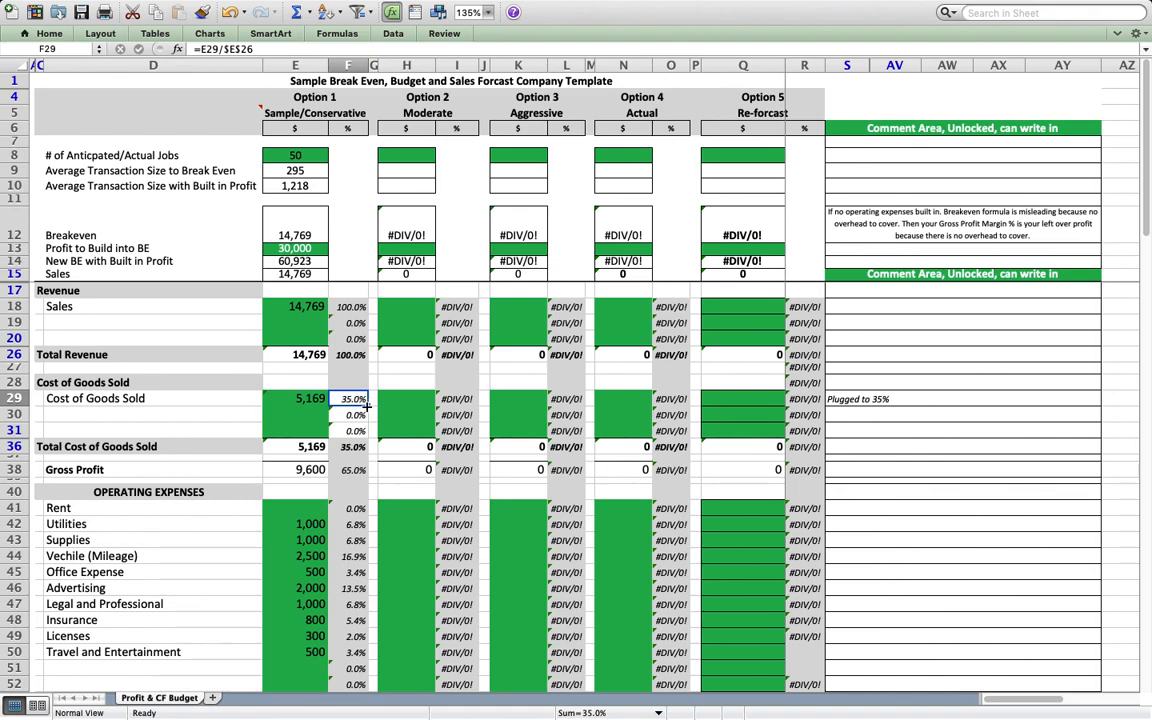
click(319, 401)
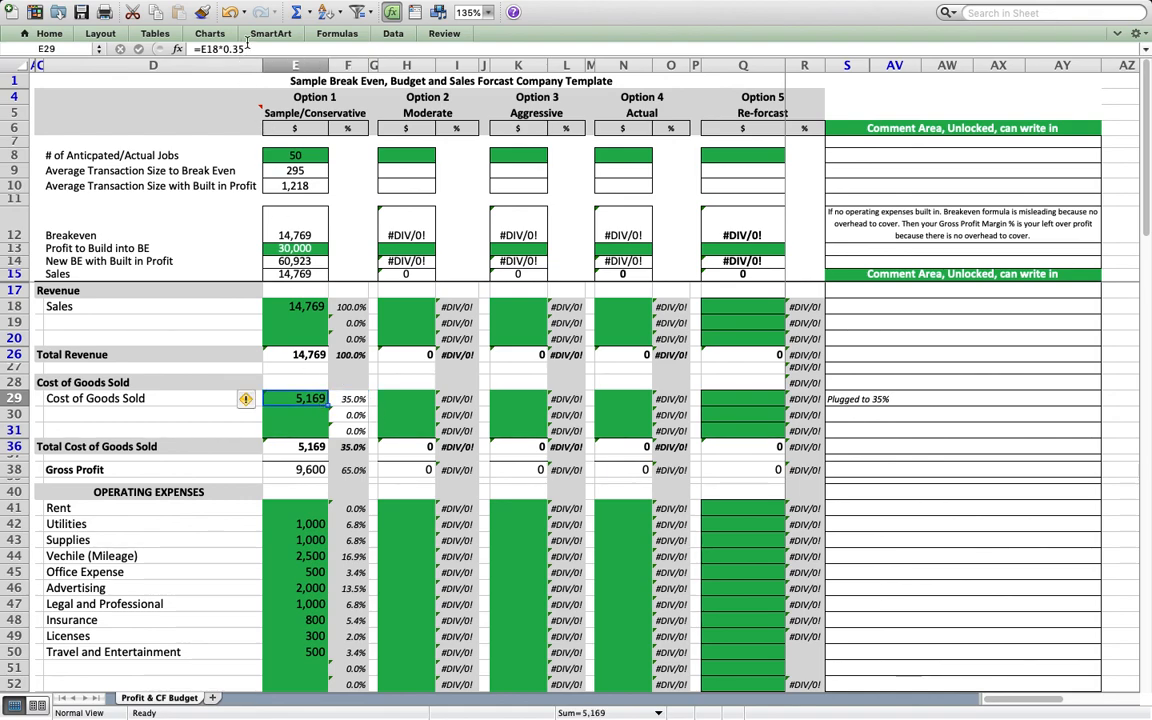
click(247, 44)
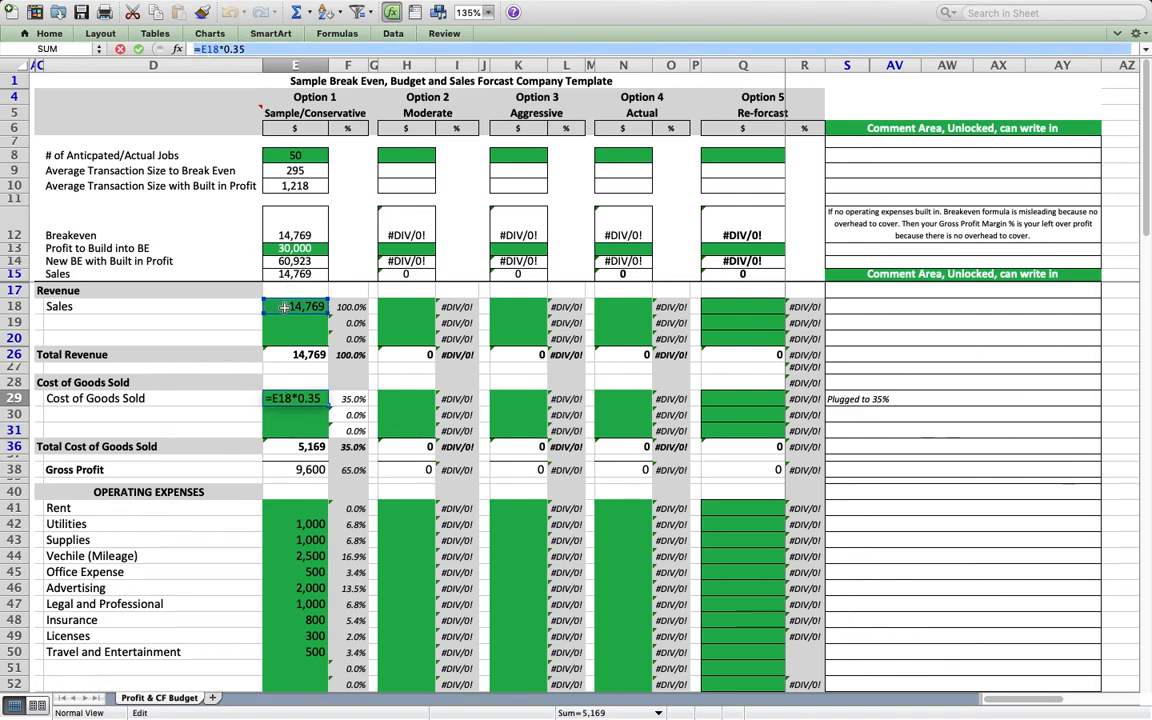
click(247, 50)
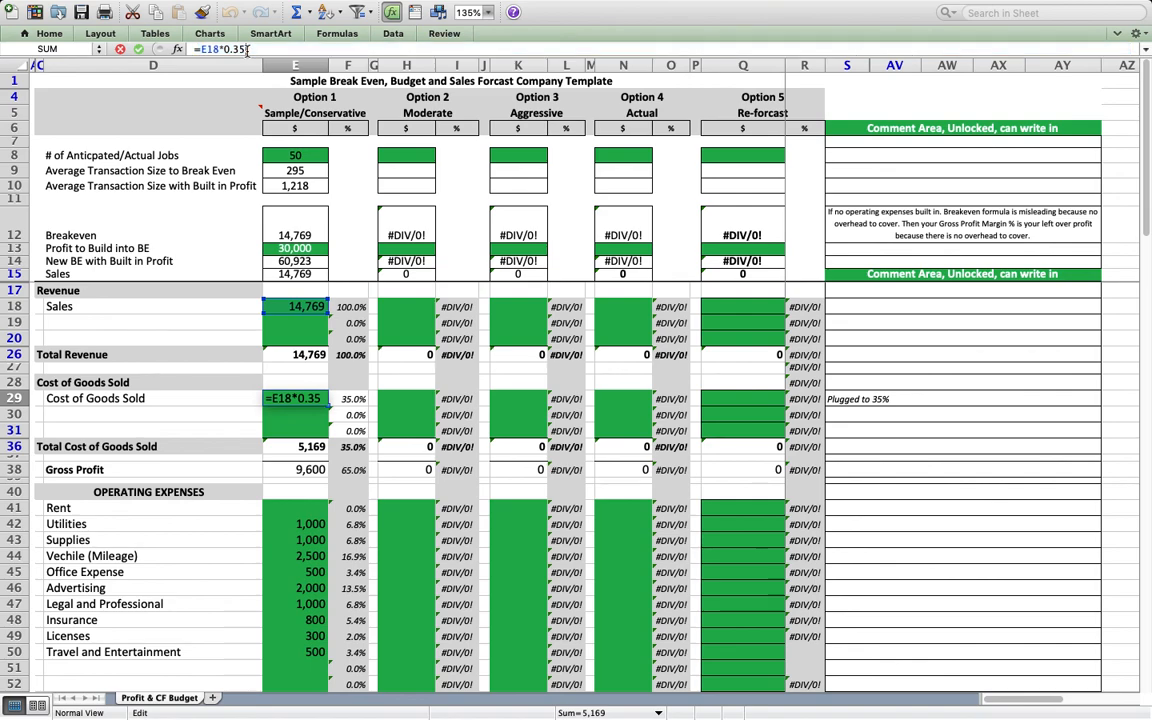
key(Escape)
Examine the Option 1 Total Operating Expenses and Net Income Per Books
scroll(323, 514, down, 5)
scroll(323, 514, right, 2)
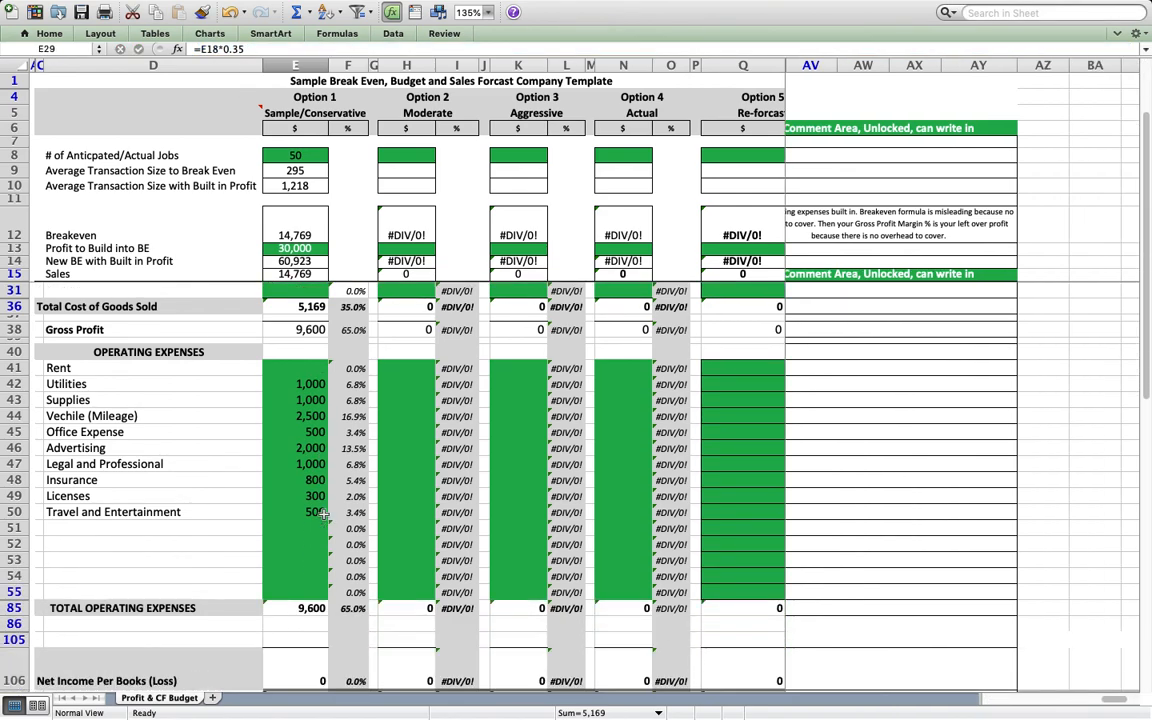
click(298, 602)
scroll(298, 602, down, 3)
scroll(298, 602, right, 1)
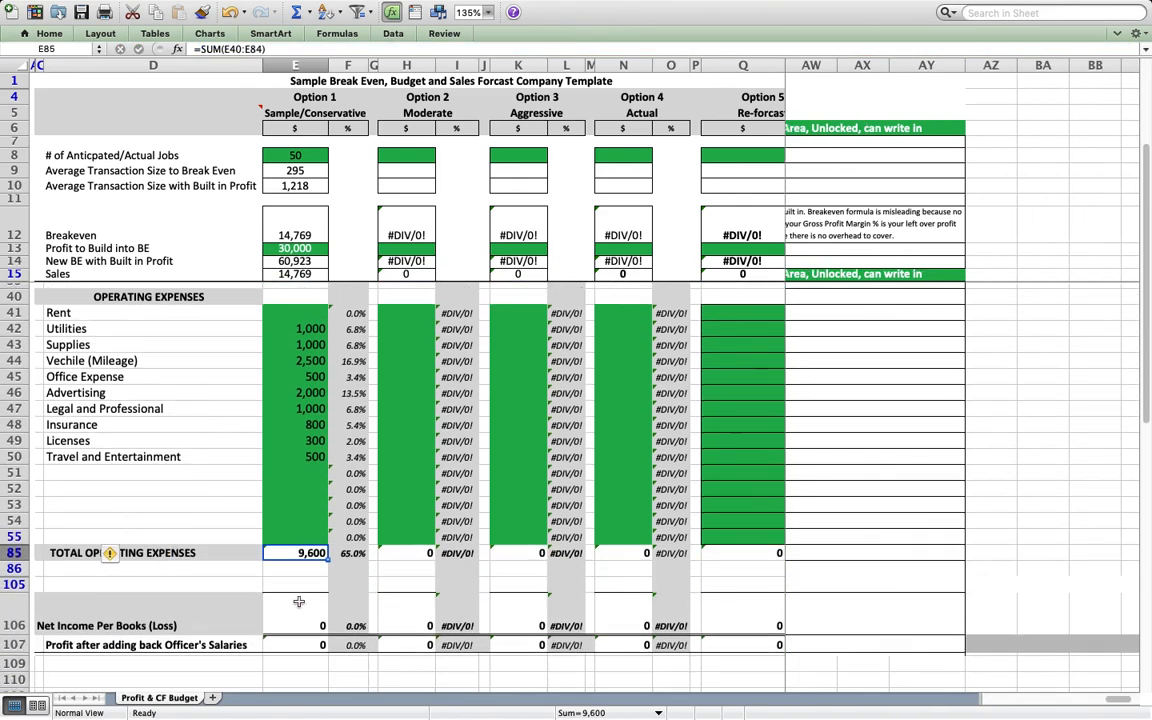
click(308, 624)
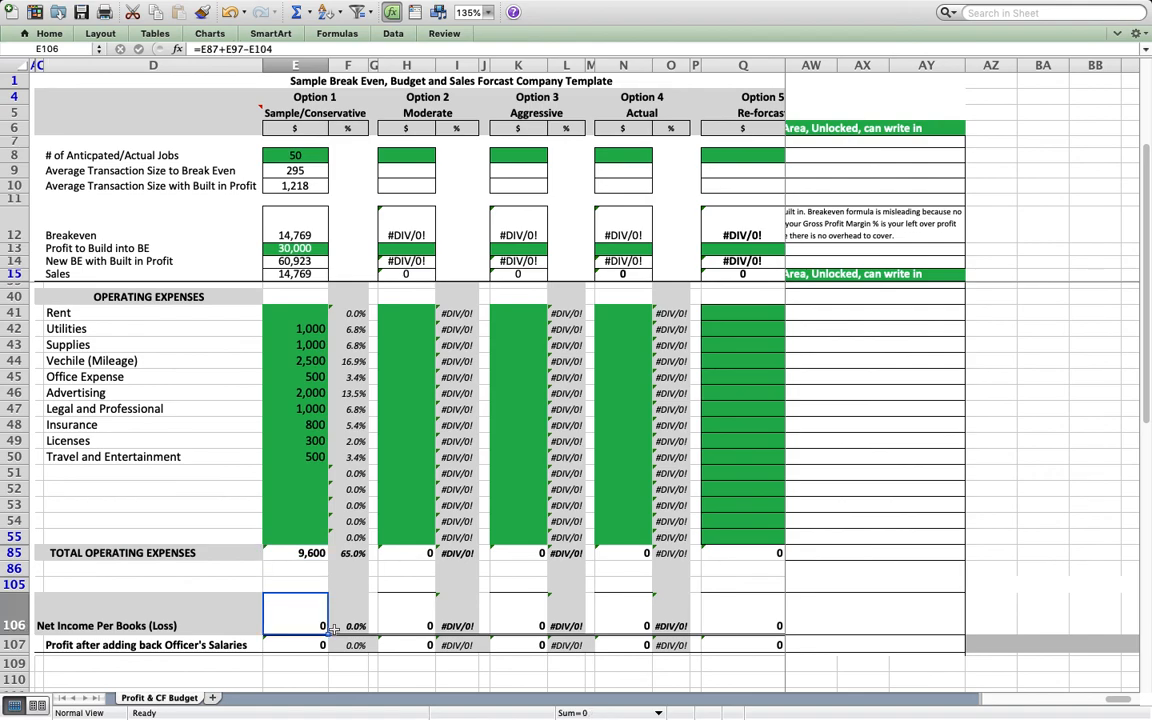
scroll(290, 450, up, 4)
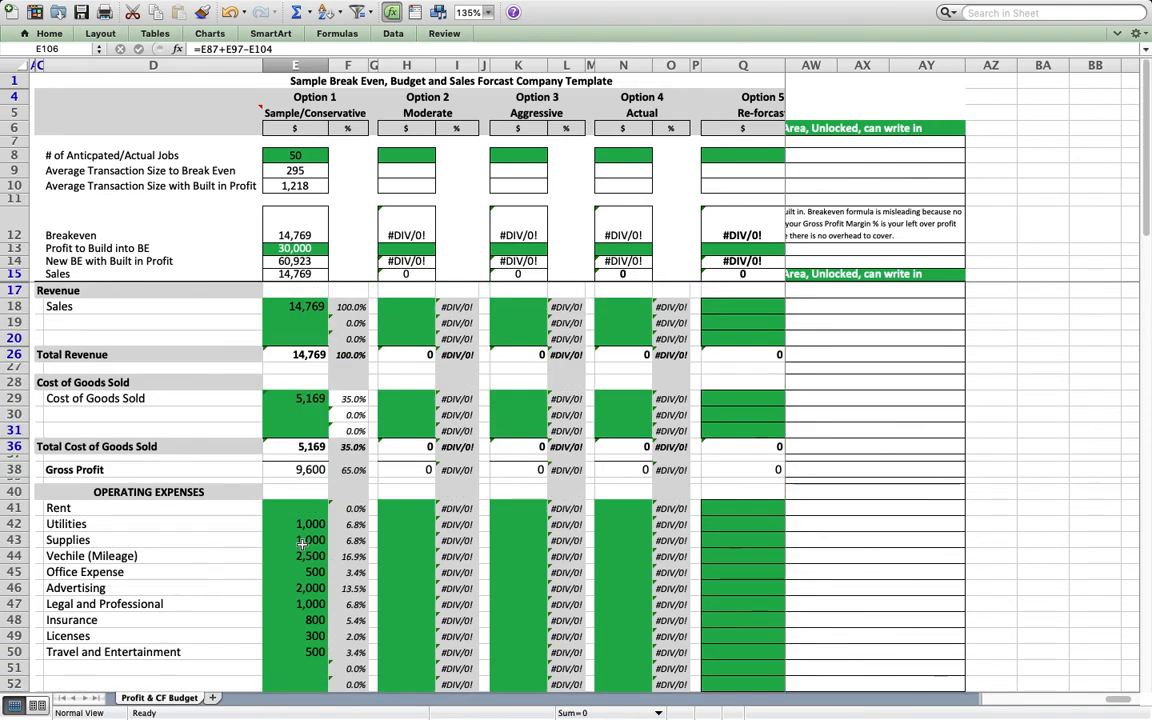
Compare Option 1 Sales with the Breakeven formula and check the sum of the expenses from Utilities through Travel and Entertainment
click(303, 306)
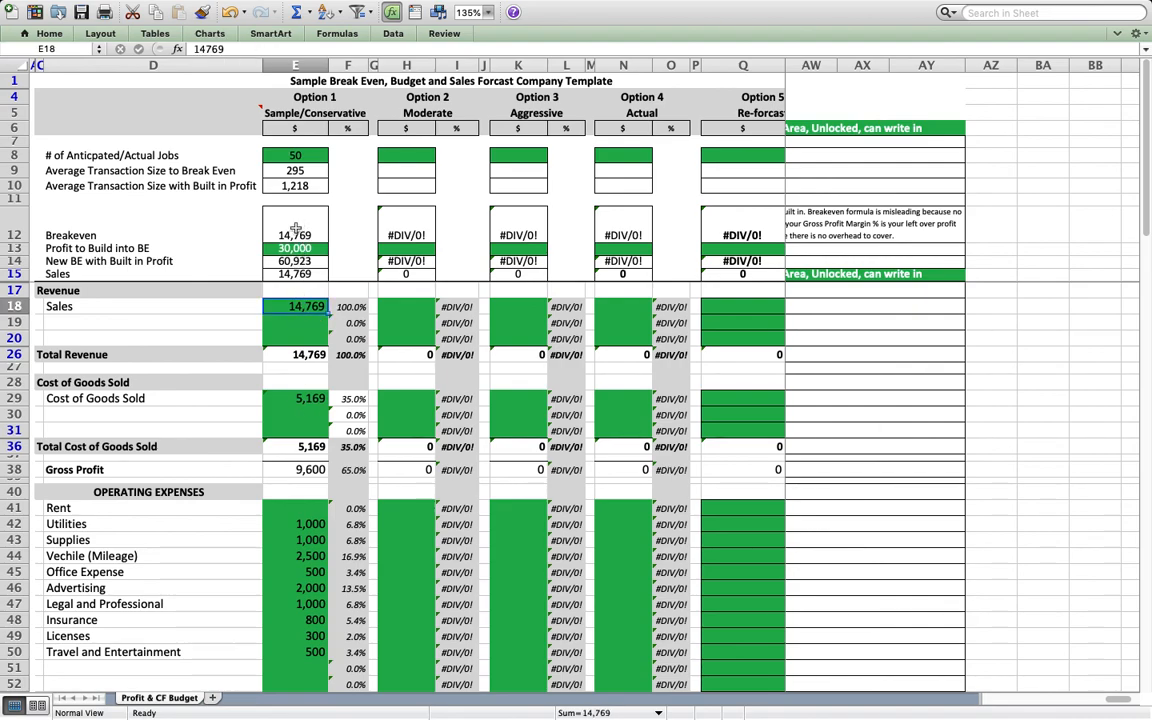
click(296, 229)
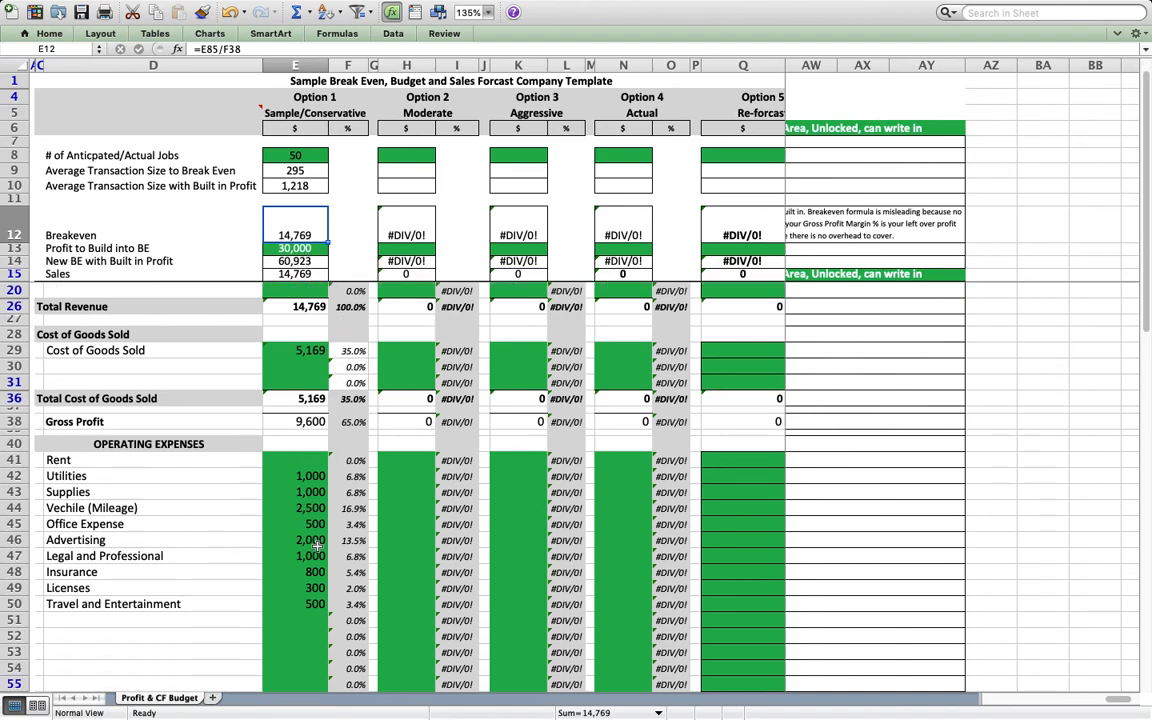
scroll(288, 460, down, 3)
drag(299, 447, 300, 572)
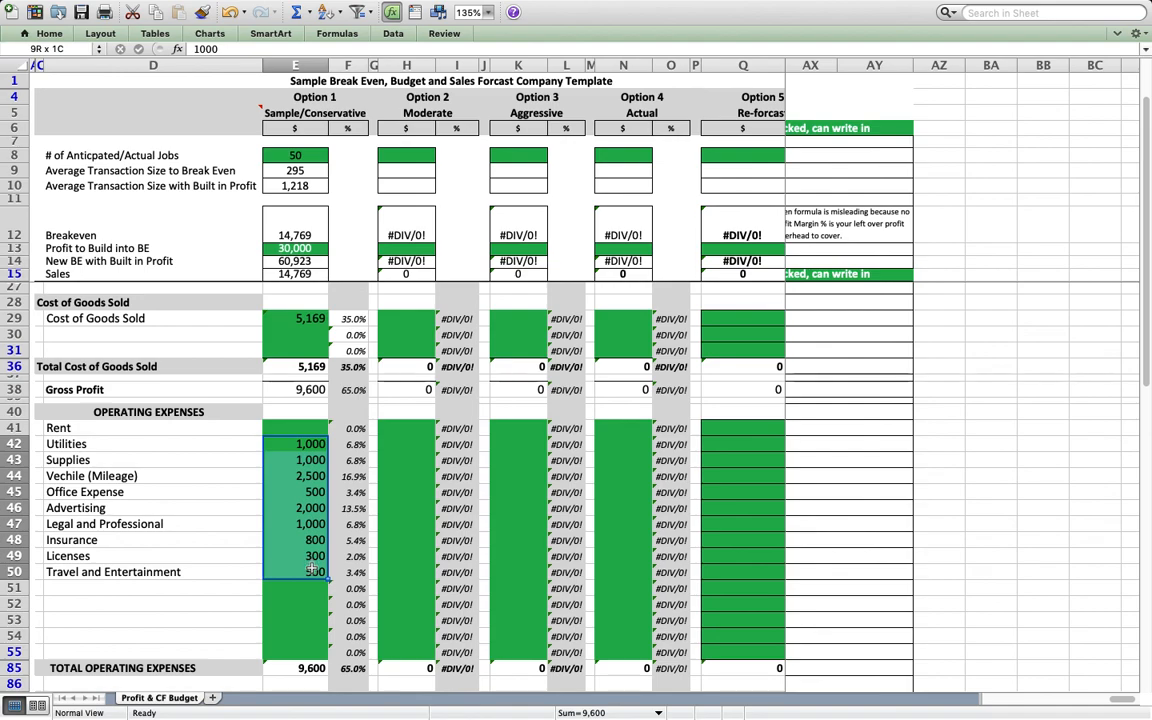
scroll(300, 478, up, 1)
scroll(300, 478, up, 2)
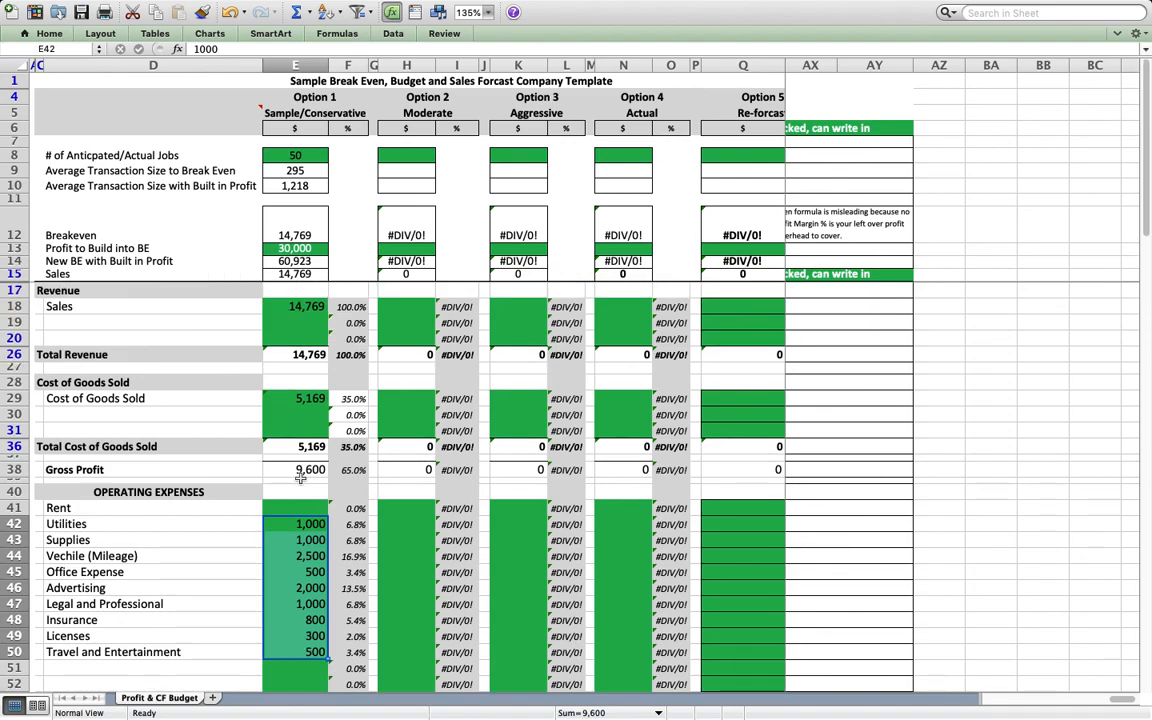
Review the Option 1 Cost of Goods Sold amount and percentage alongside the operating expenses from Rent through Travel and Entertainment
click(289, 398)
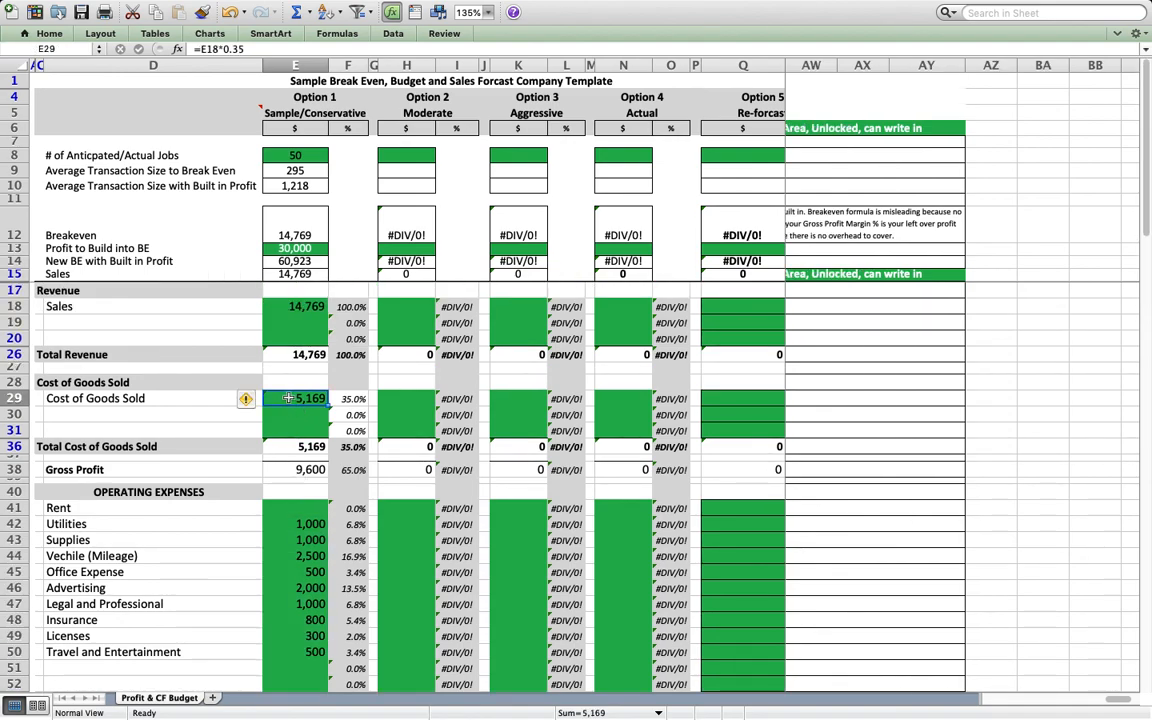
click(342, 398)
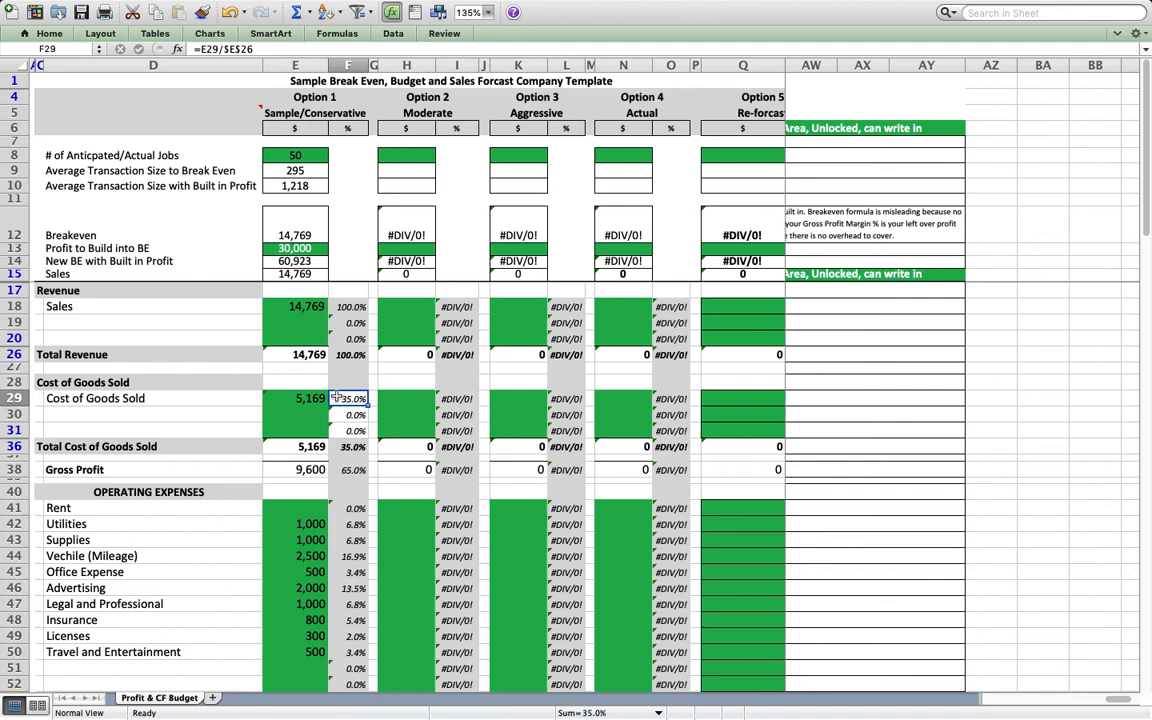
click(314, 398)
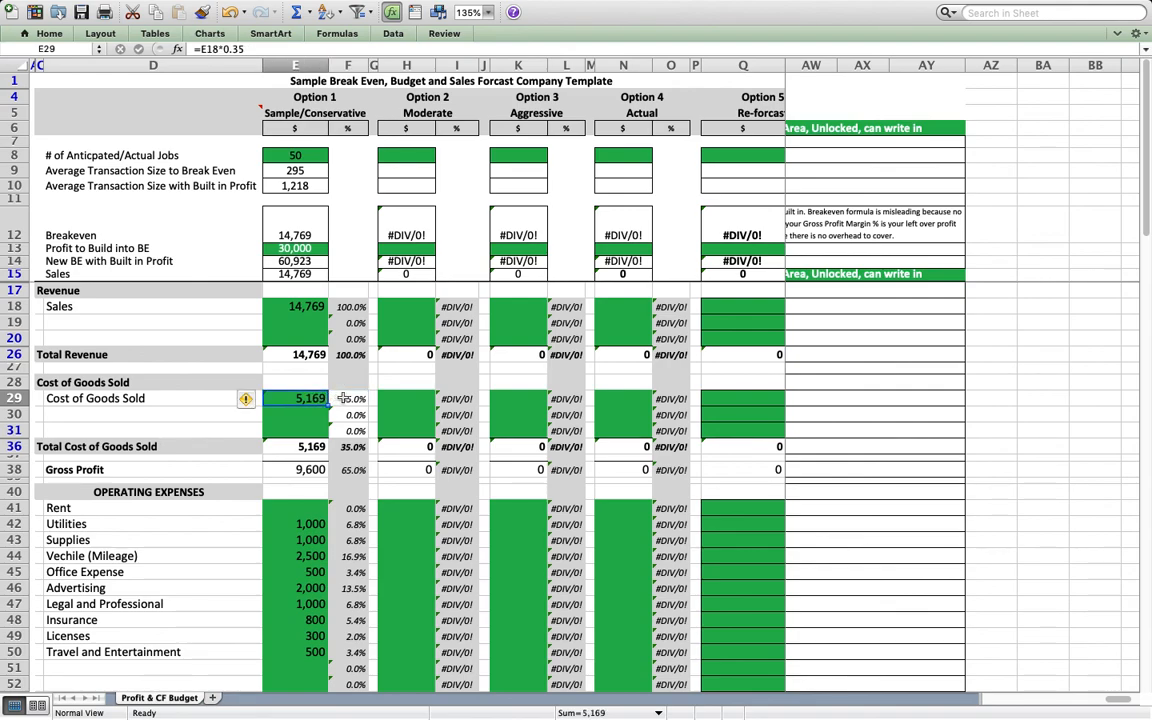
key(Right)
drag(300, 508, 312, 652)
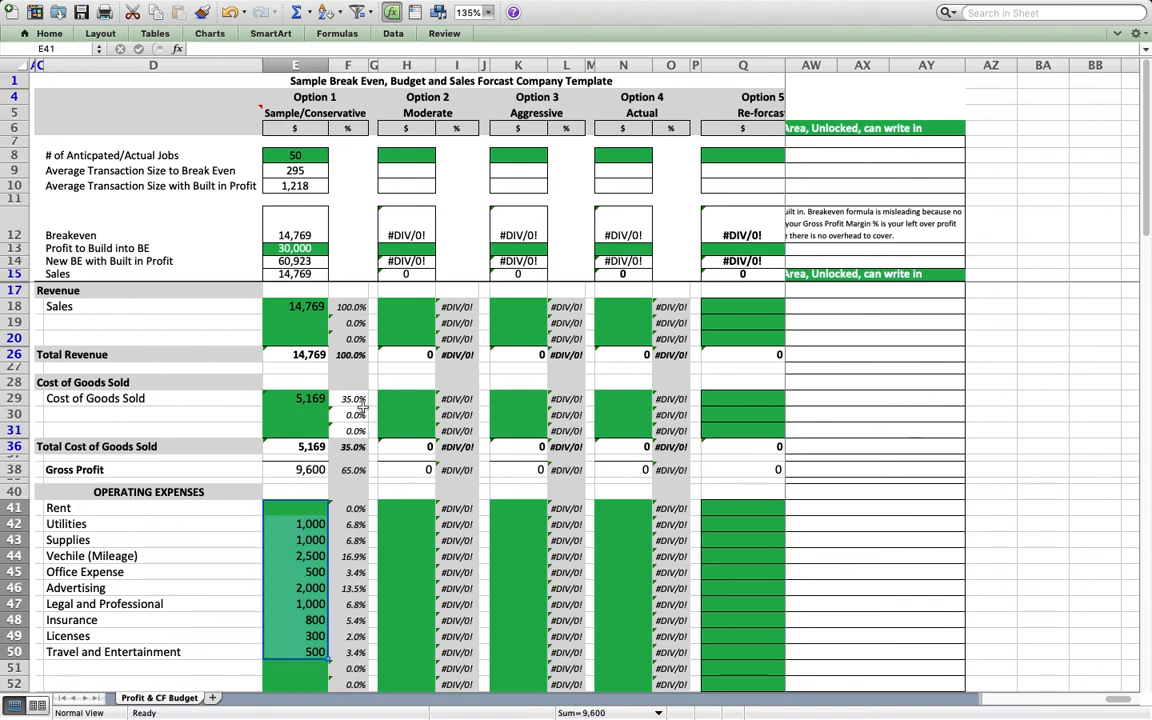
click(300, 400)
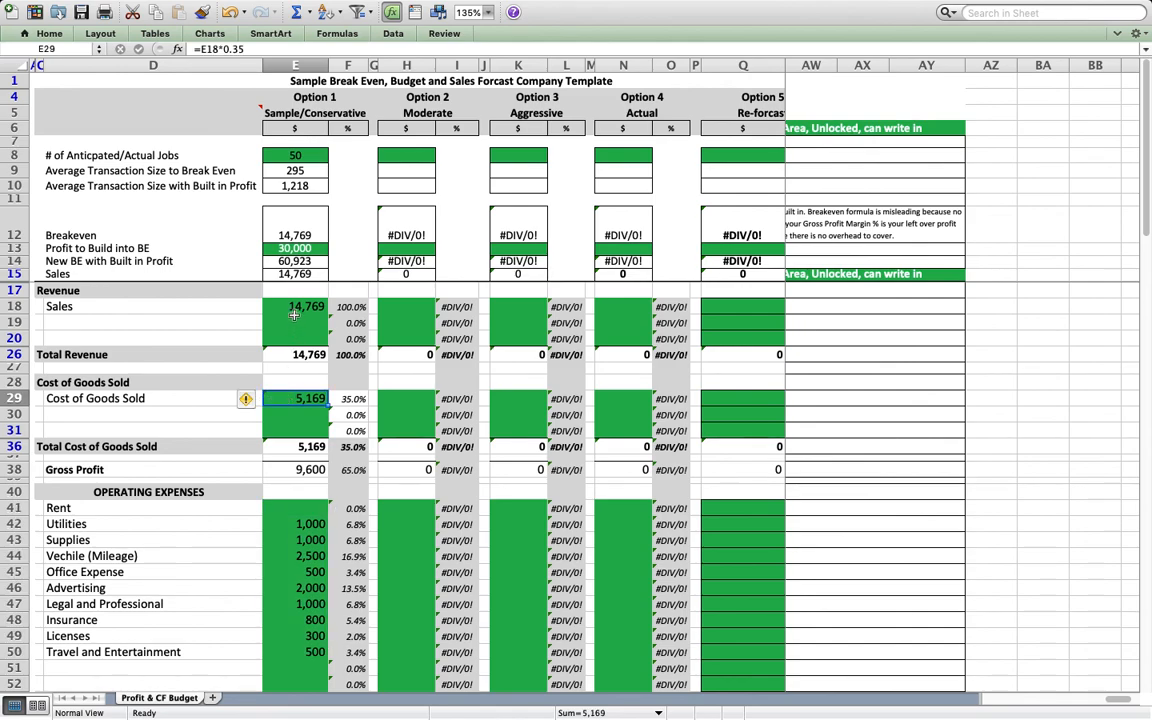
drag(295, 508, 316, 677)
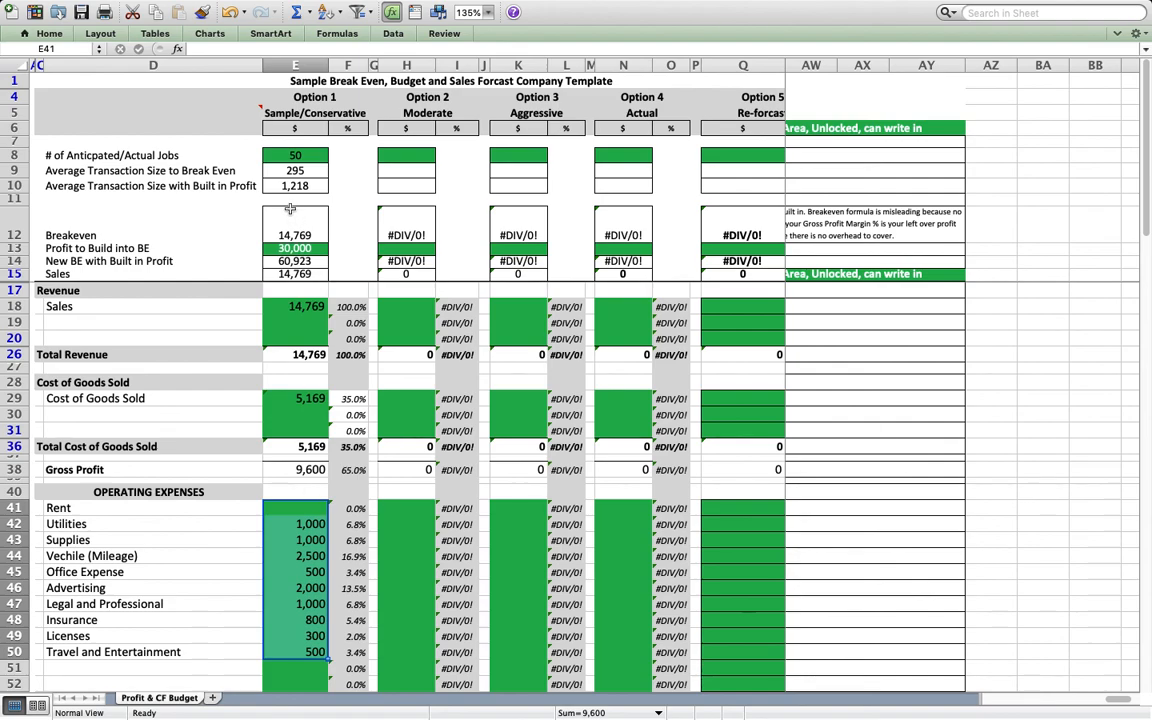
Review the Option 1 break-even figures and set Option 1 Sales to 60,923, the New BE with Built in Profit amount
click(290, 222)
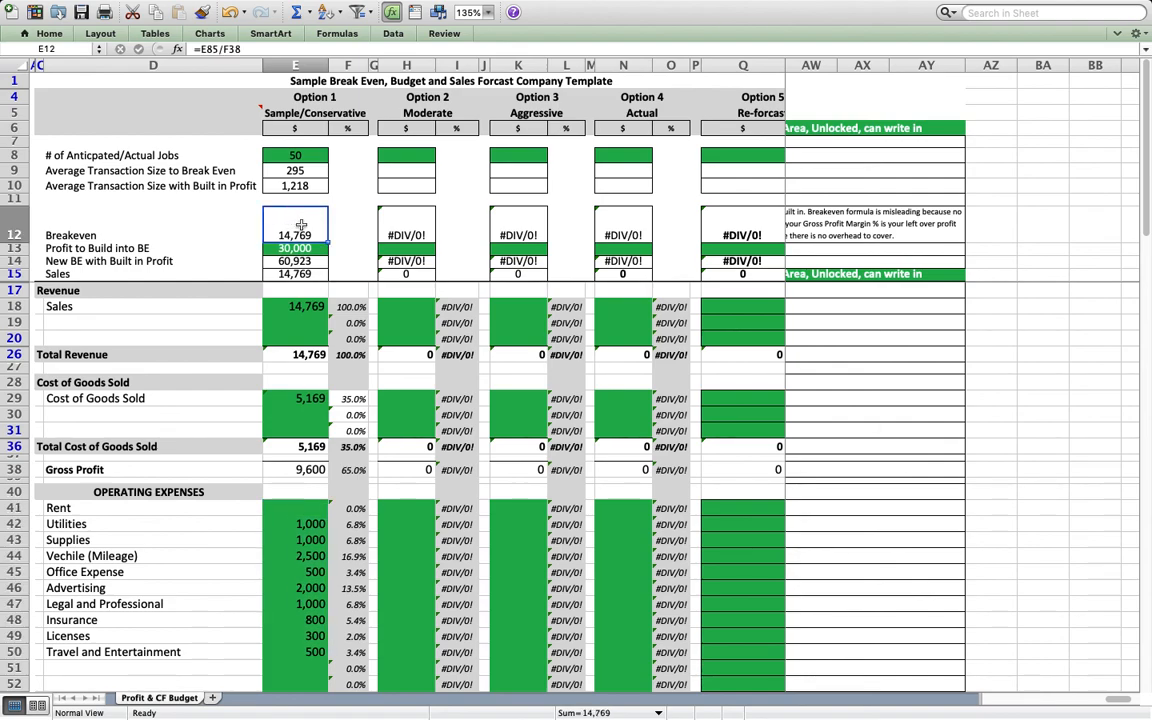
click(305, 250)
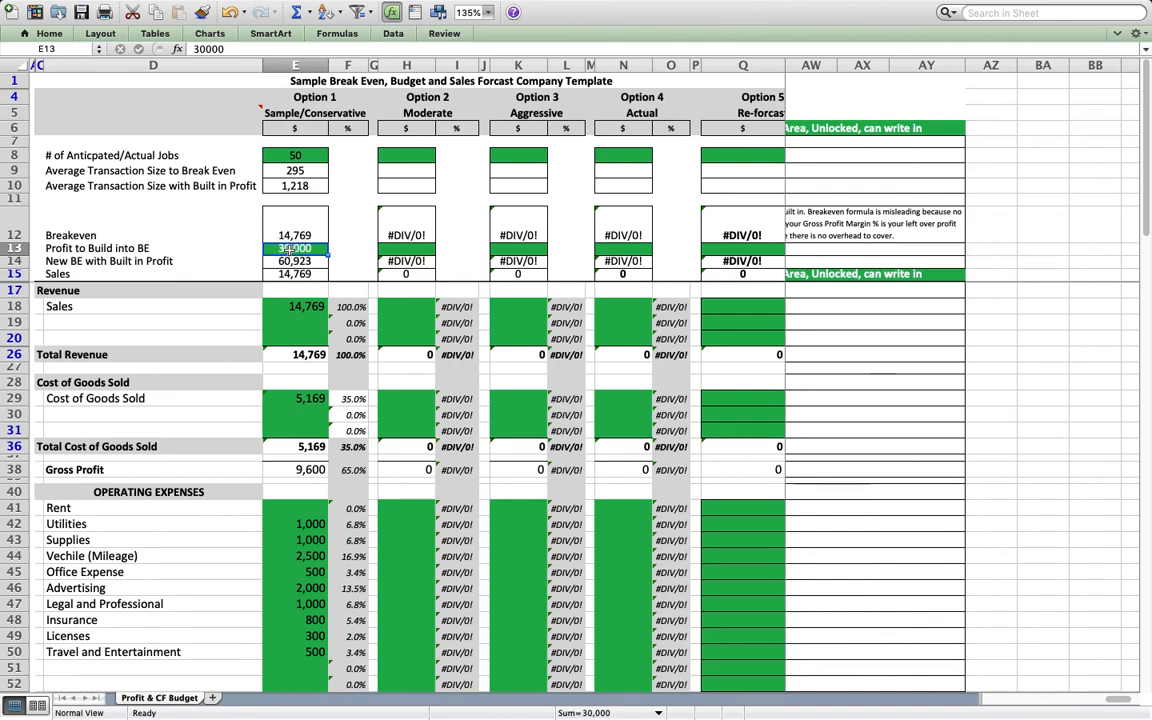
key(Down)
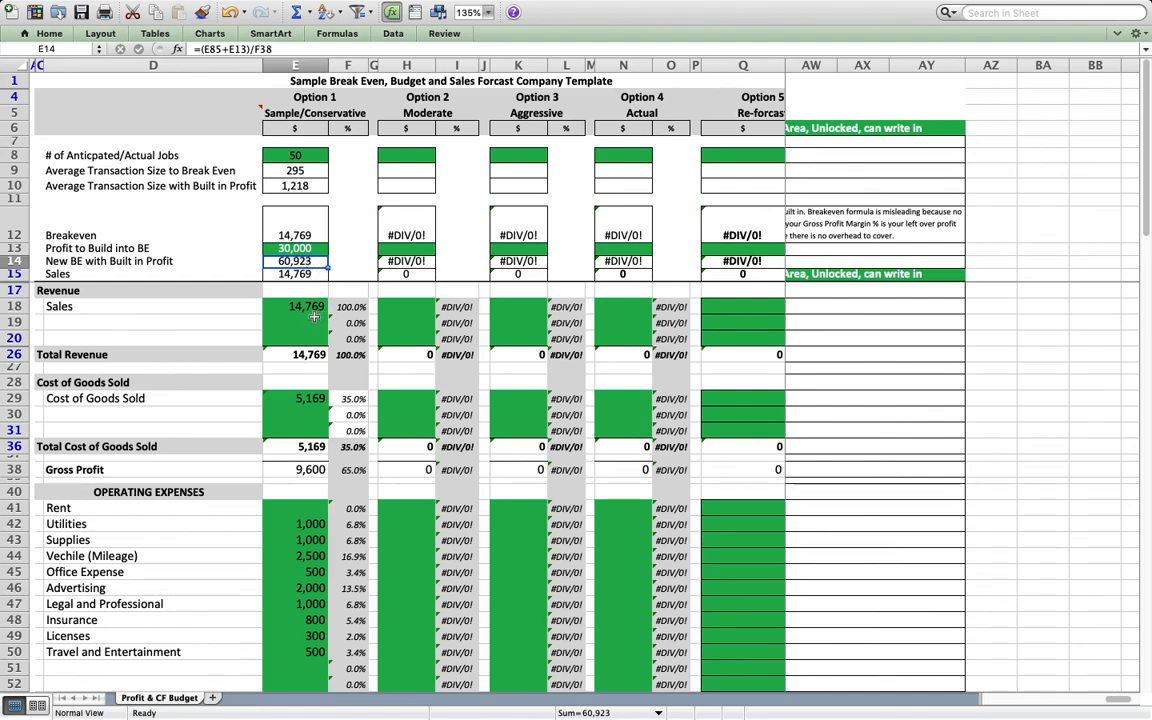
click(304, 307)
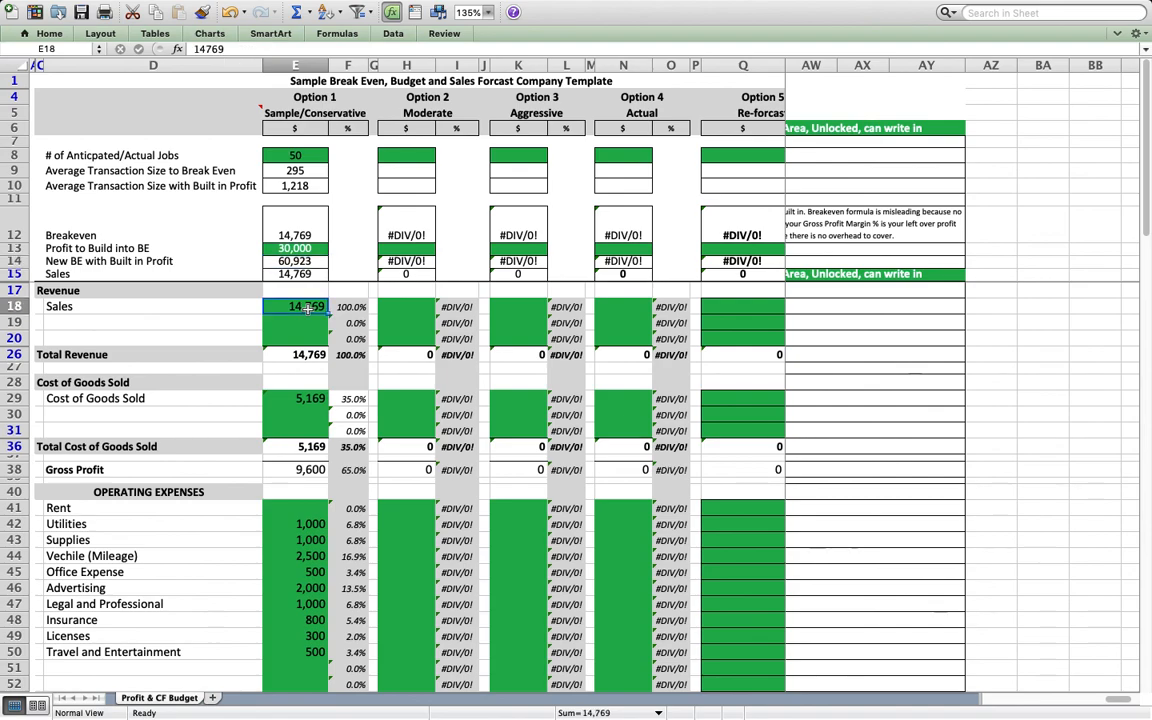
text(60,923)
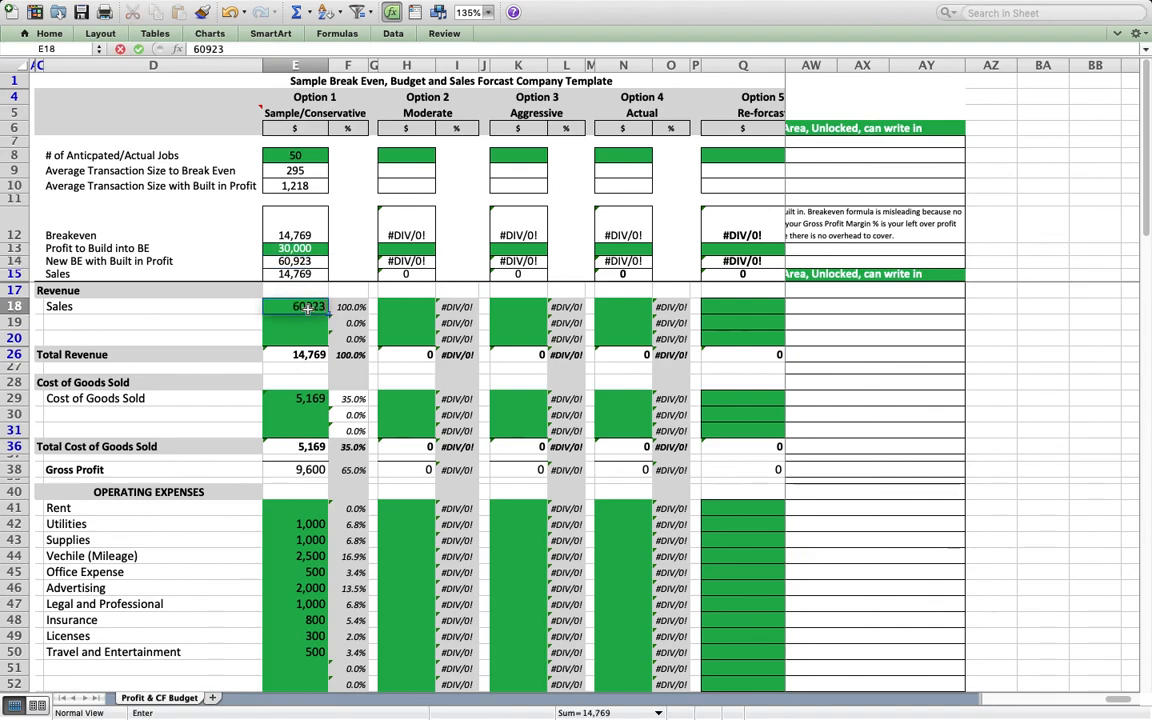
key(Return)
Check the Option 1 Cost of Goods Sold formula and percentage, Total Operating Expenses and Net Income Per Books
click(285, 399)
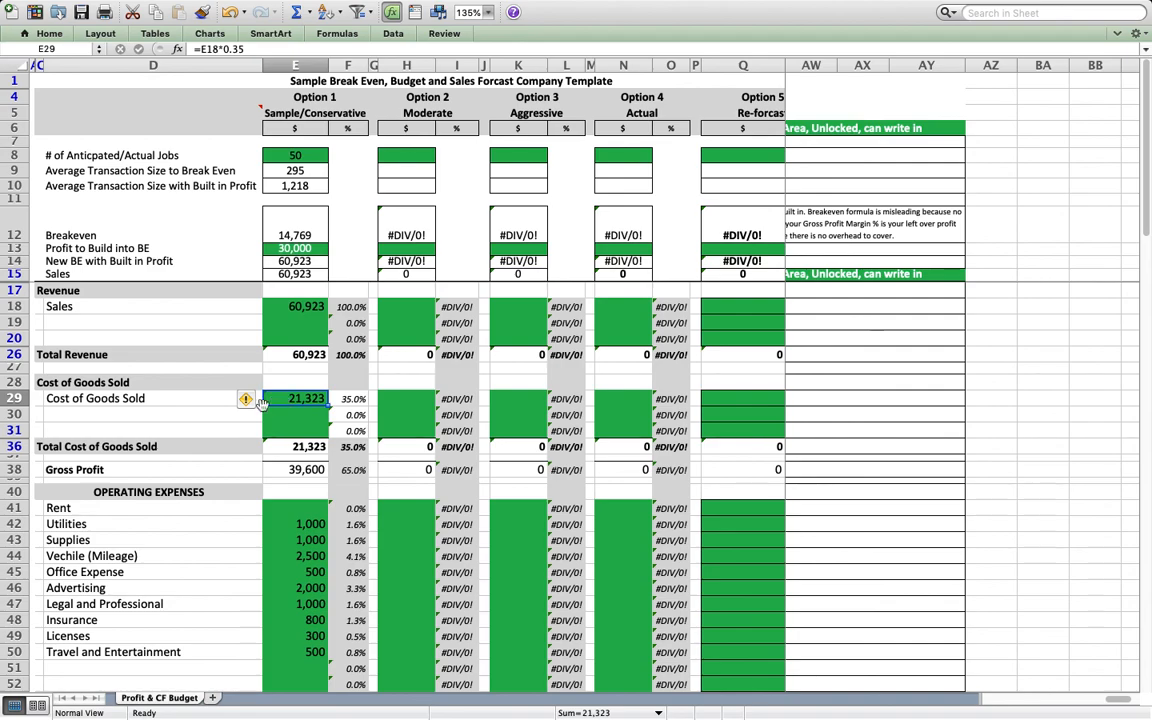
click(346, 399)
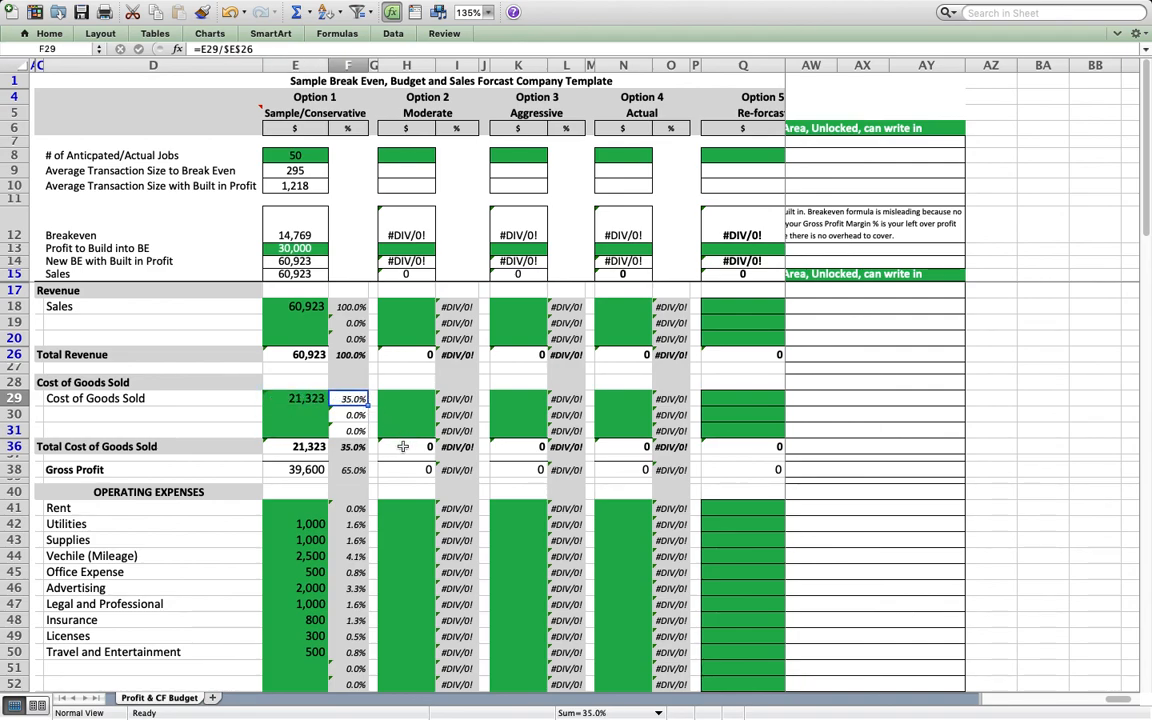
scroll(401, 447, down, 4)
drag(305, 444, 309, 587)
scroll(309, 587, down, 6)
click(301, 594)
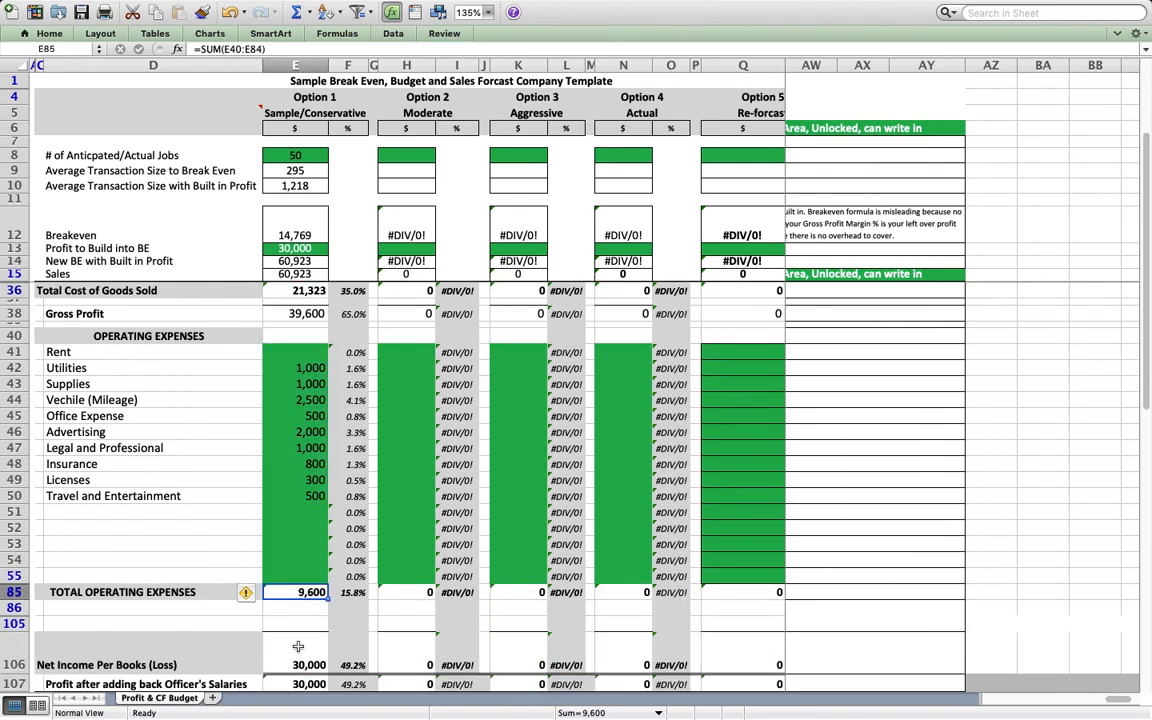
click(298, 654)
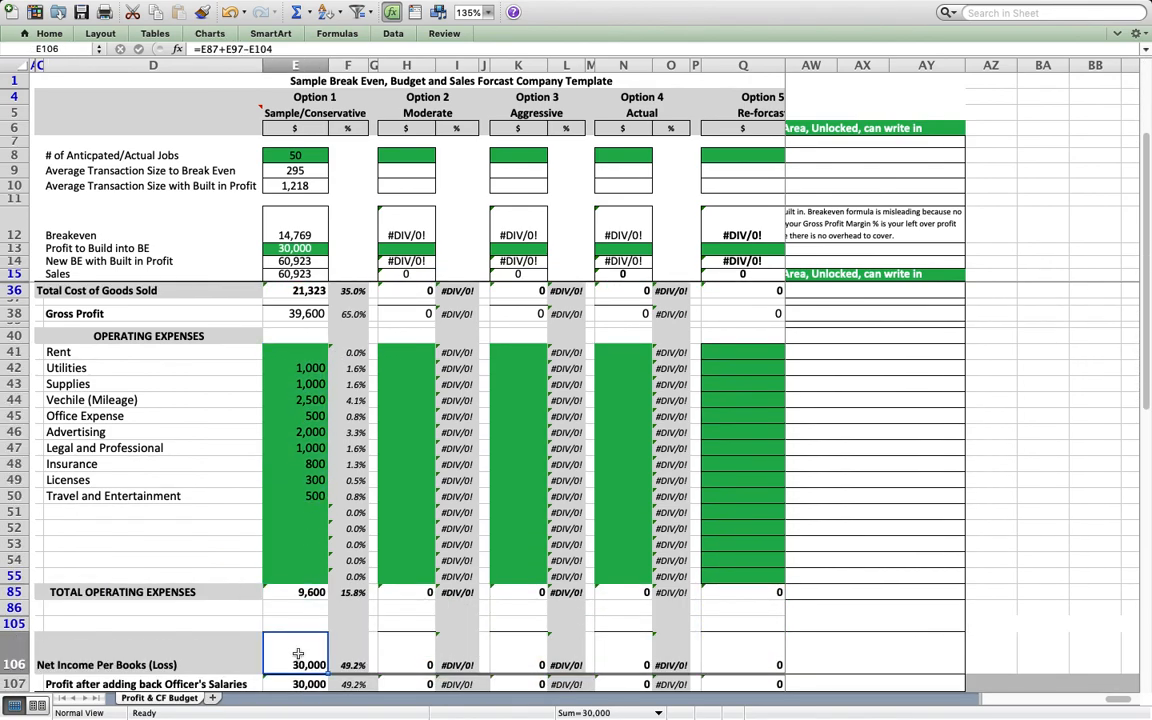
Compare the Option 1 New BE with Built in Profit and Breakeven formulas against the expenses from Rent through Travel and Entertainment
click(313, 261)
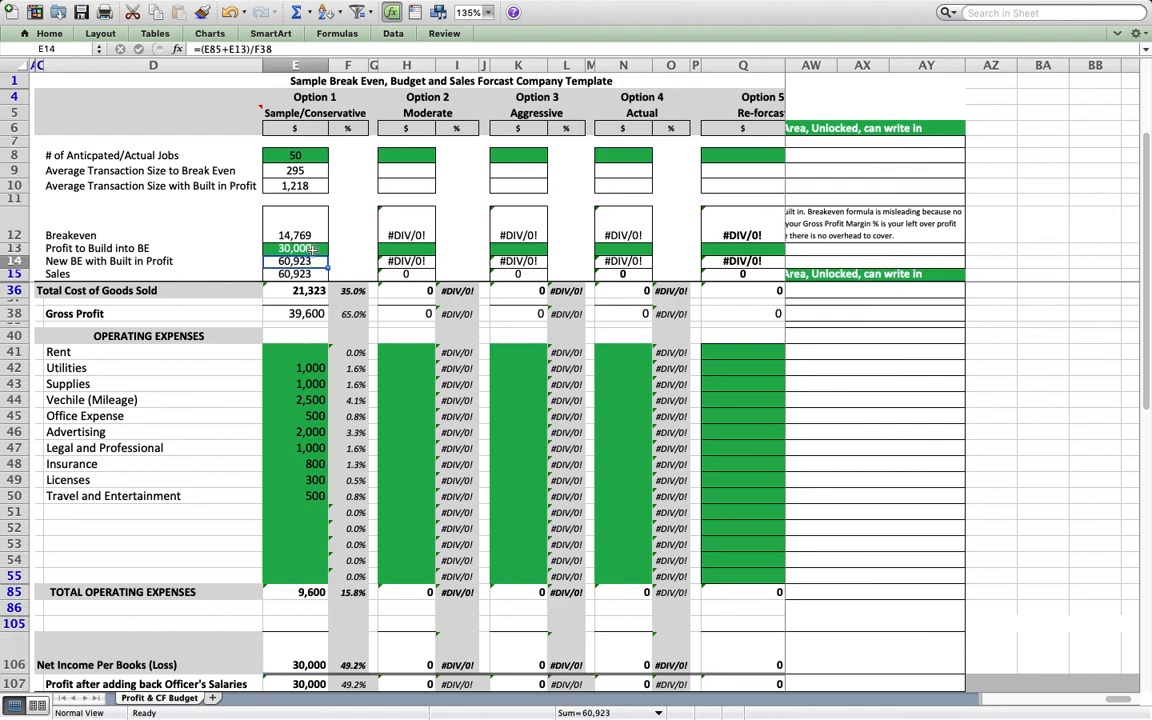
click(312, 234)
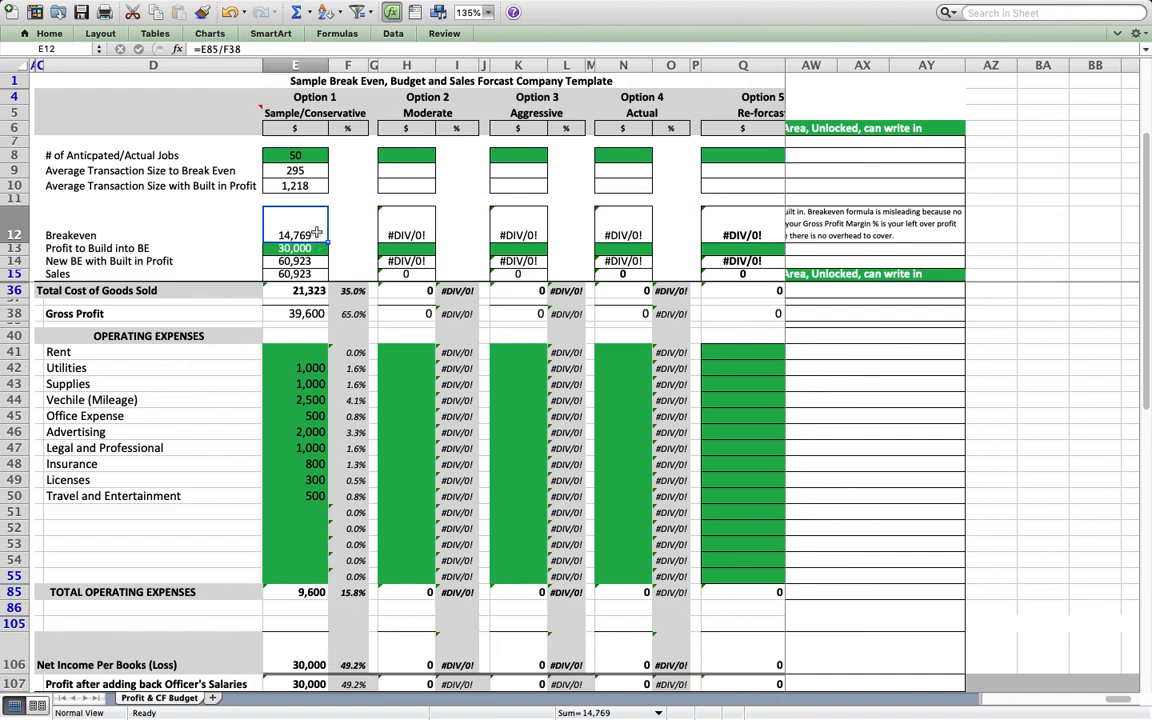
drag(300, 352, 300, 496)
click(305, 261)
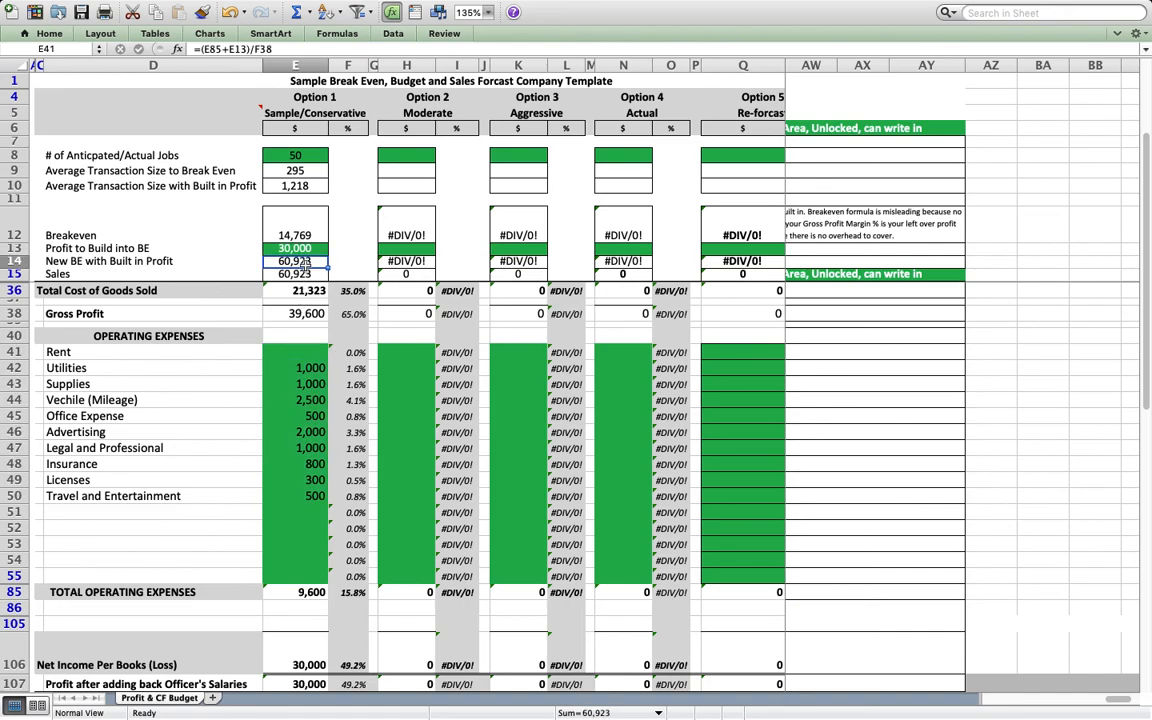
scroll(311, 319, down, 2)
scroll(311, 319, up, 5)
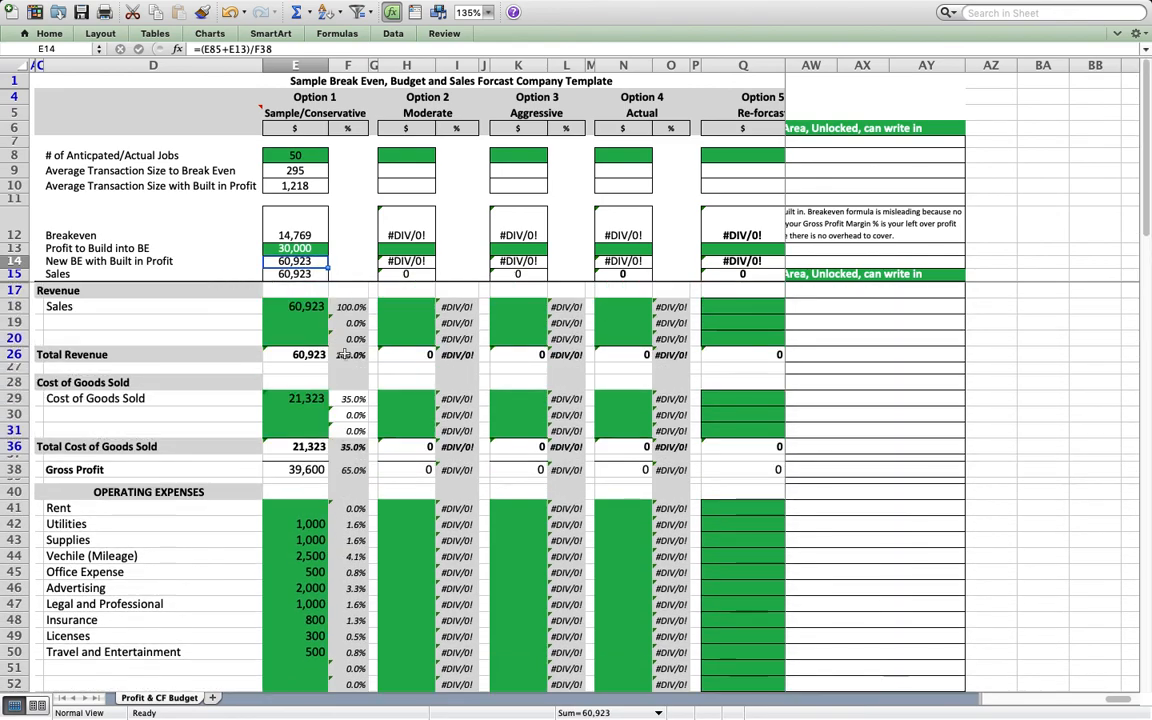
Check the Option 1 Cost of Goods Sold formula and the Total Operating Expenses sum formula
click(305, 398)
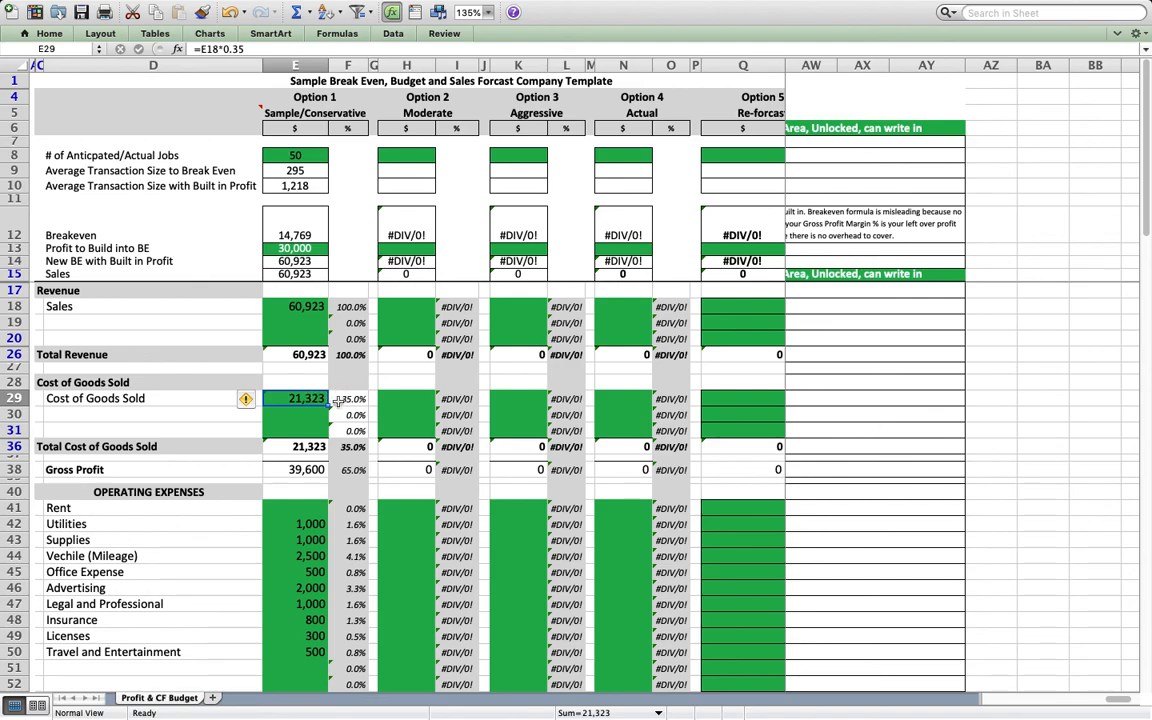
scroll(313, 527, down, 3)
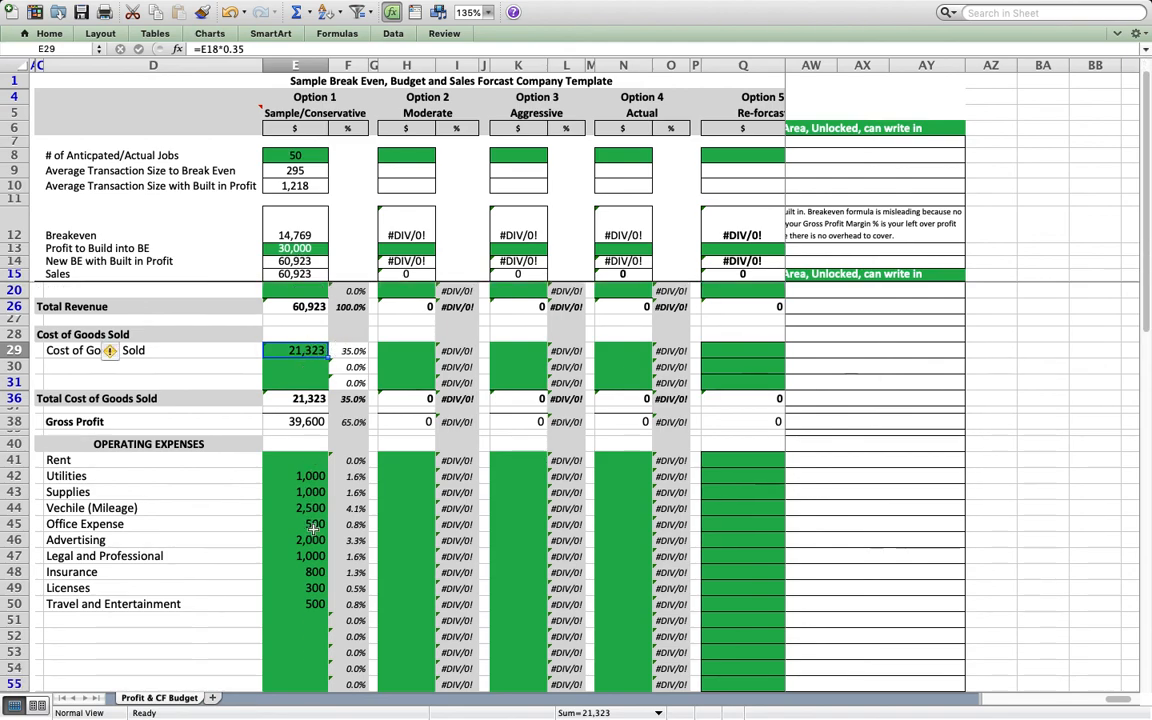
scroll(313, 527, down, 5)
click(305, 622)
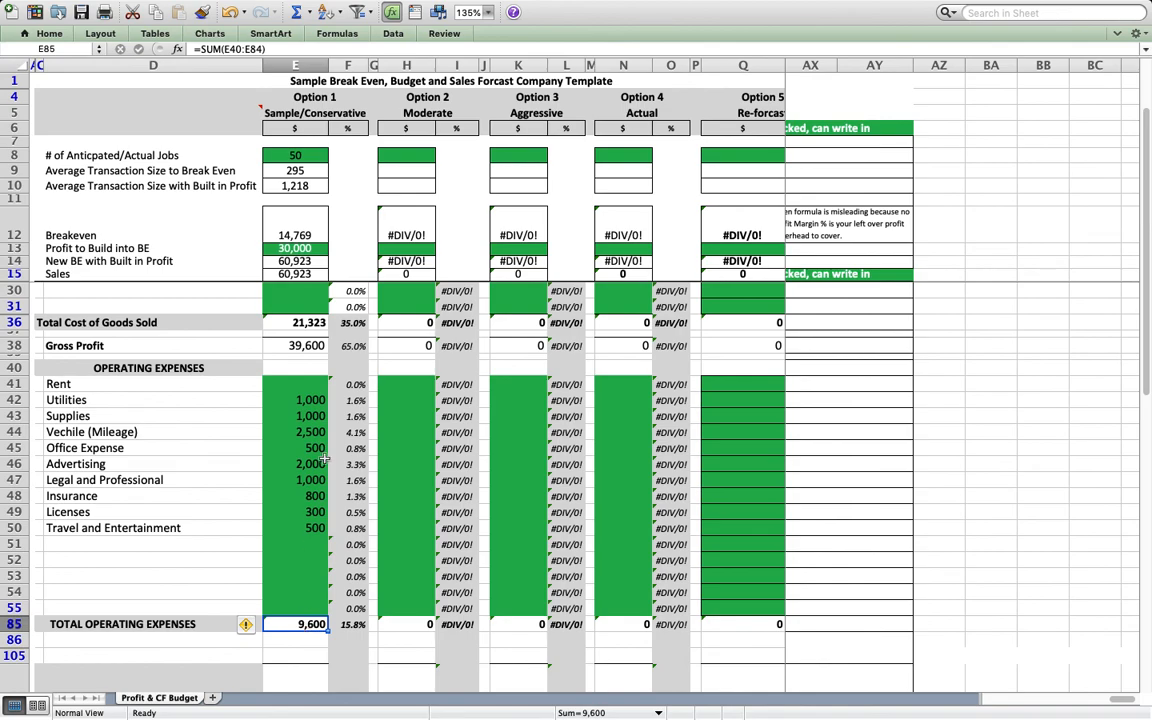
scroll(323, 295, up, 8)
Compare the Option 1 New BE with Built in Profit formula with the Profit to Build into BE amount
click(296, 261)
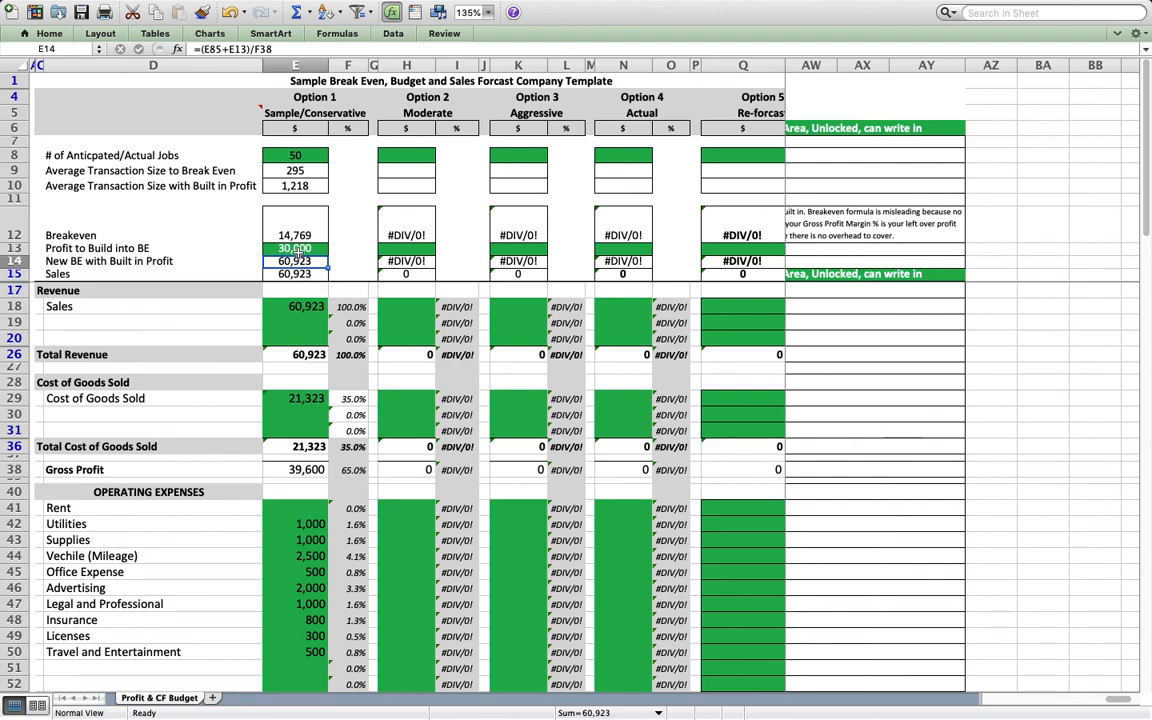
click(296, 249)
click(296, 263)
scroll(859, 224, left, 3)
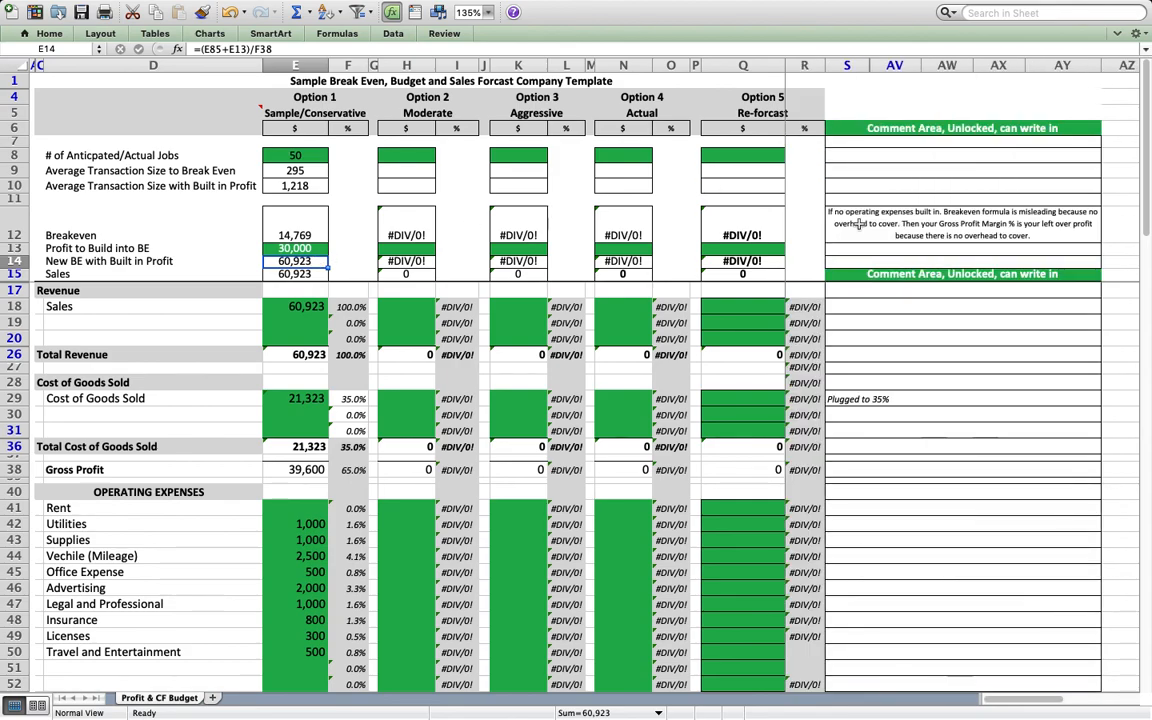
click(316, 246)
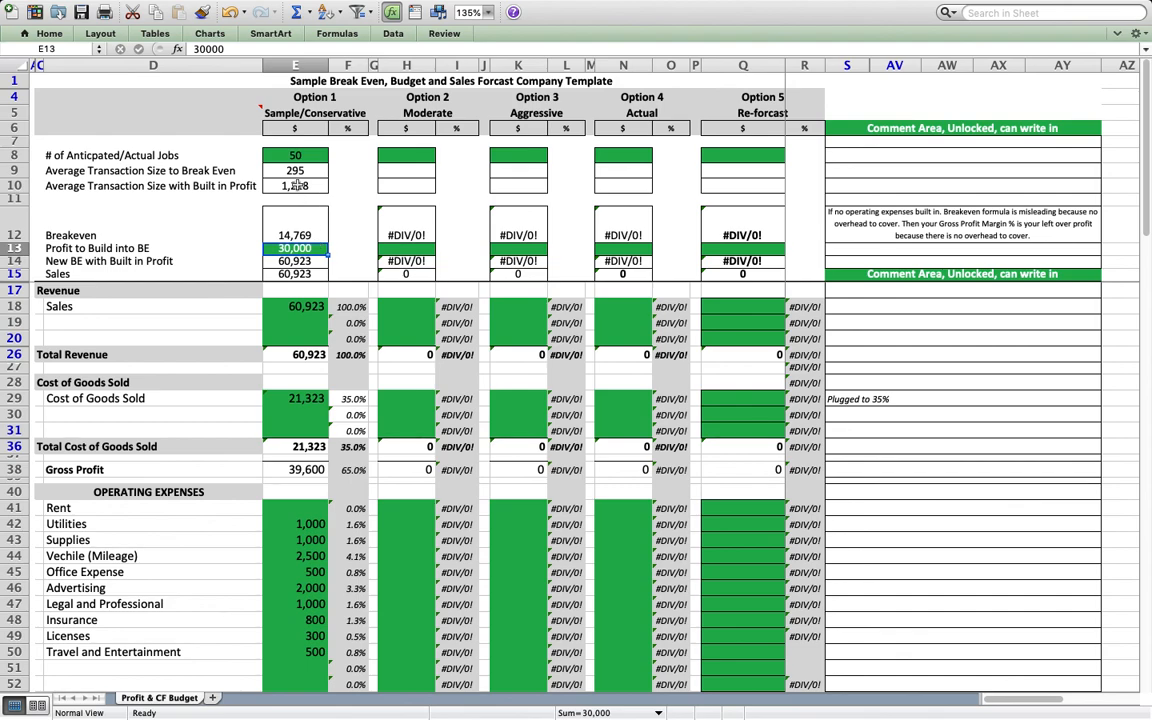
Examine the Option 1 number of jobs, the Average Transaction Size to Break Even formula and the Breakeven formula
click(317, 154)
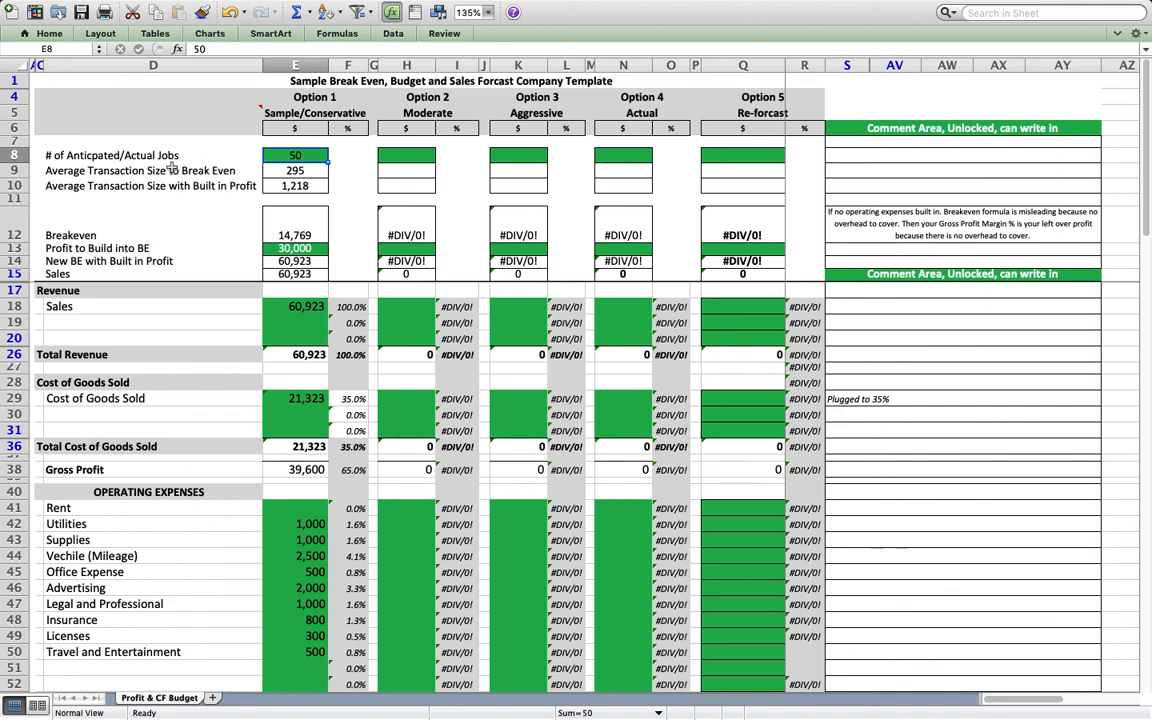
click(320, 172)
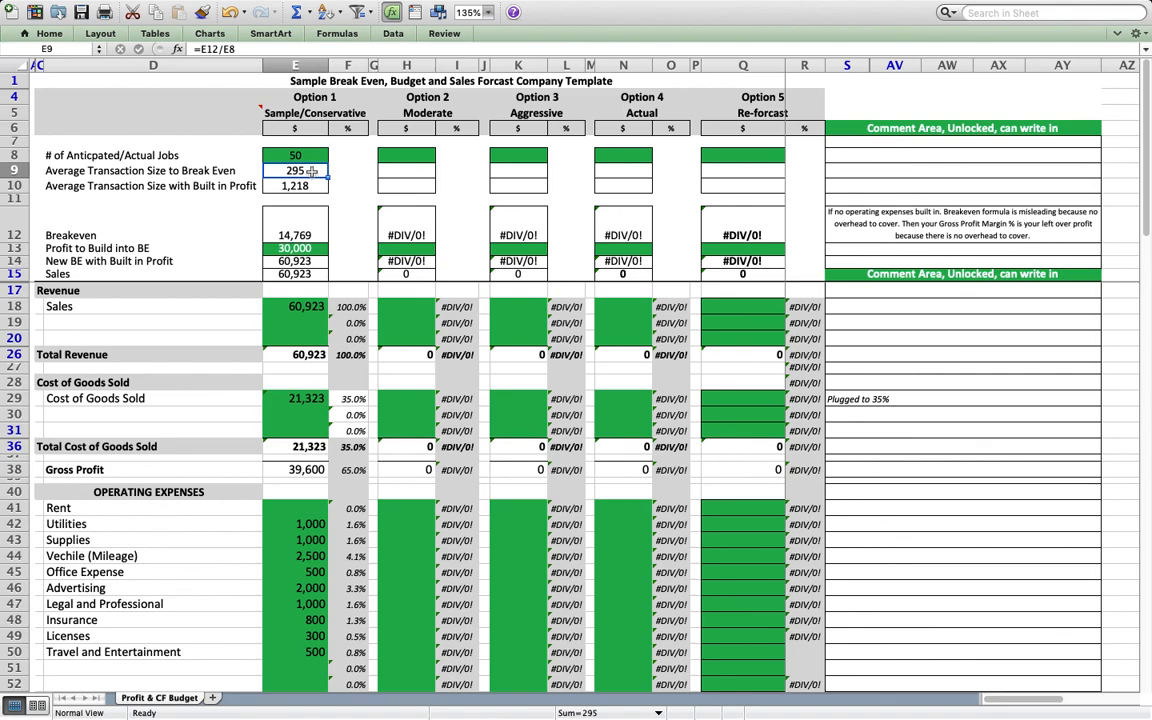
click(310, 222)
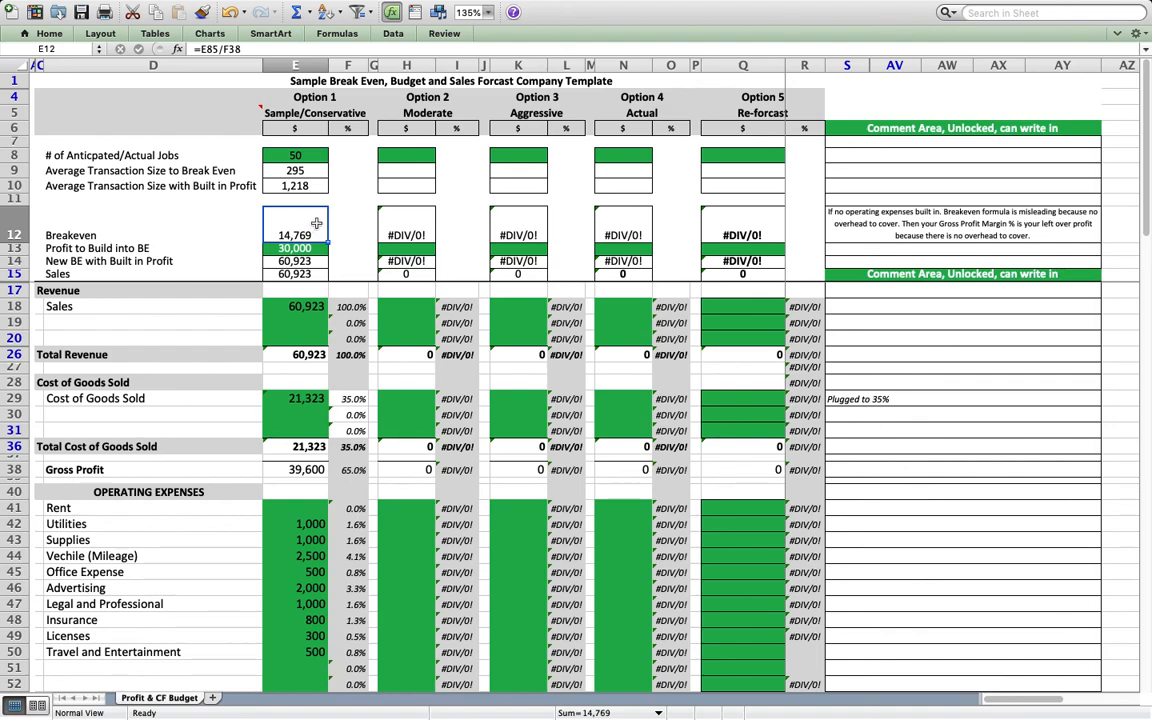
Multiply the Option 1 number of jobs by the Average Transaction Size to Break Even in F8 with =E8*E9
click(347, 159)
text(=)
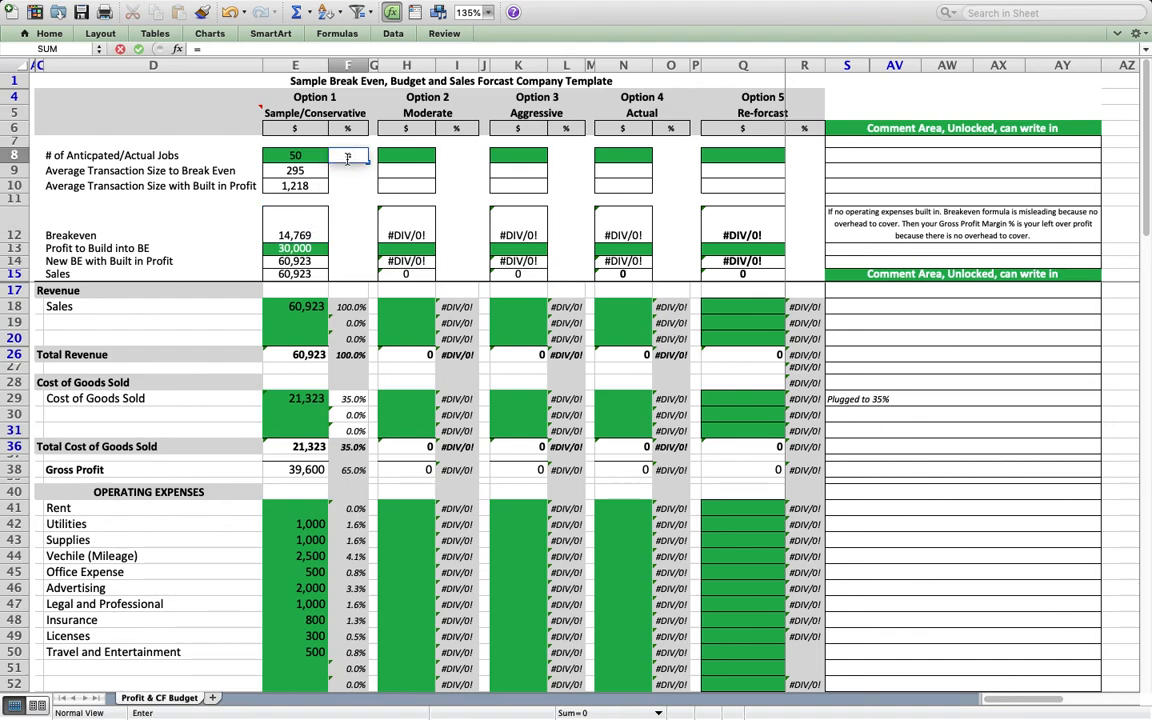
key(Left)
text(*)
click(320, 174)
key(Return)
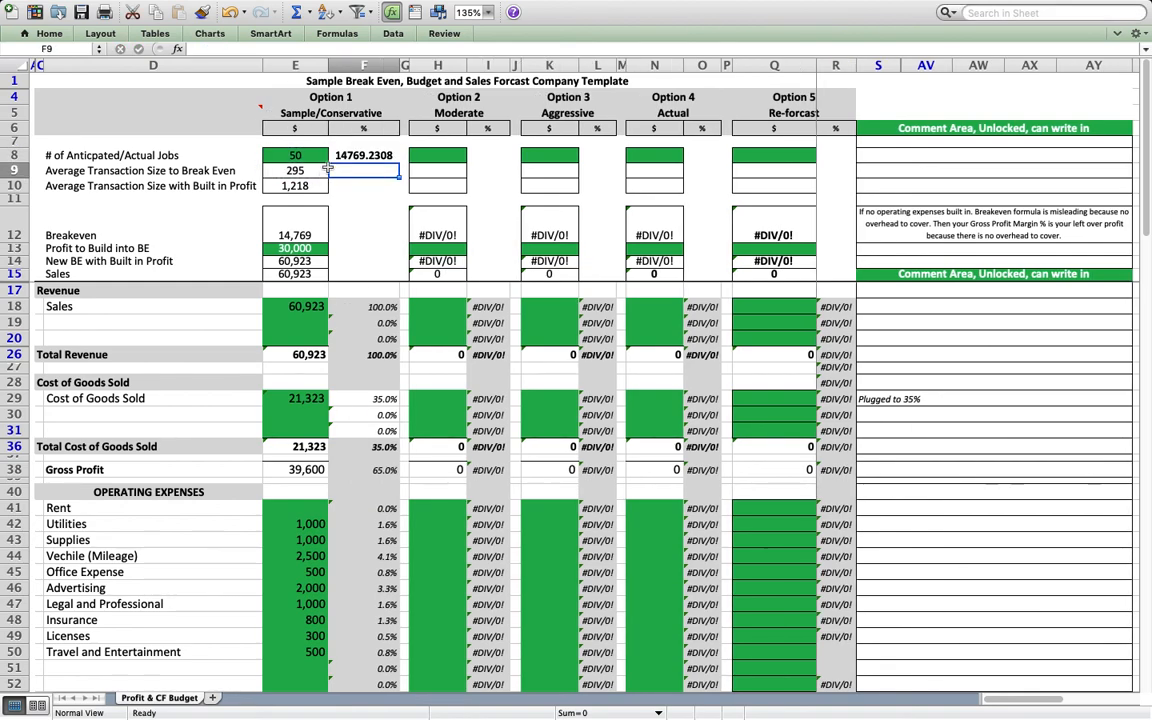
Format F8 as a Number with 0 decimal places and the 1000 separator
click(388, 157)
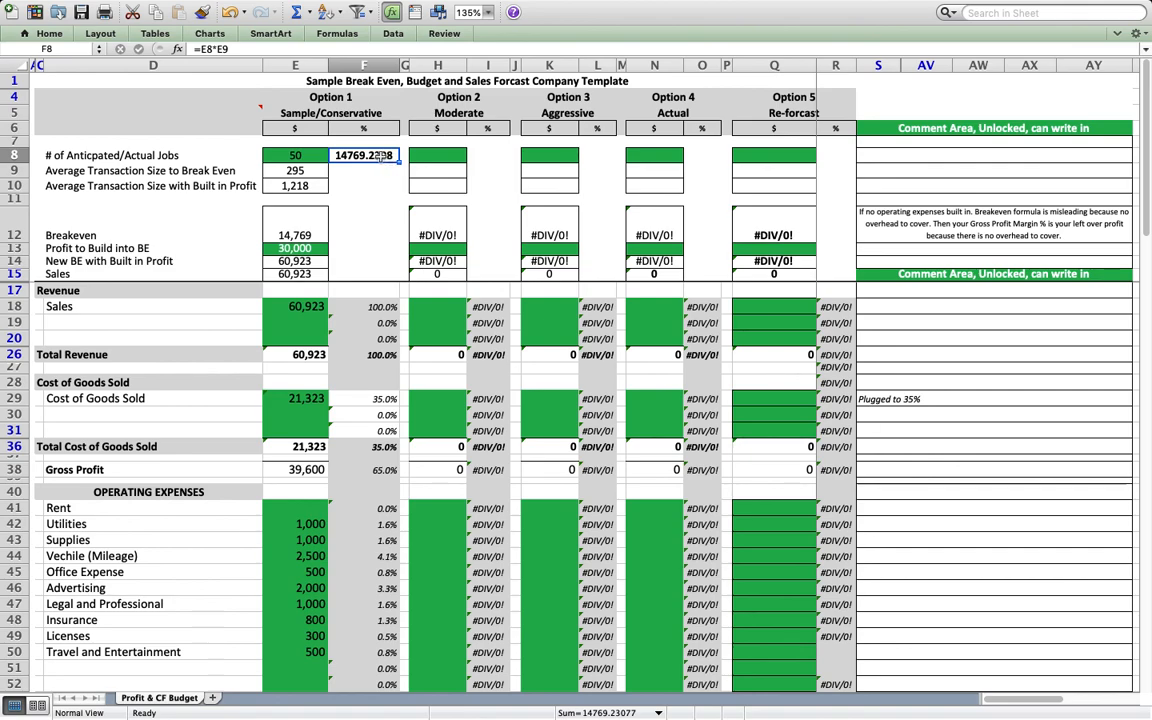
right_click(386, 157)
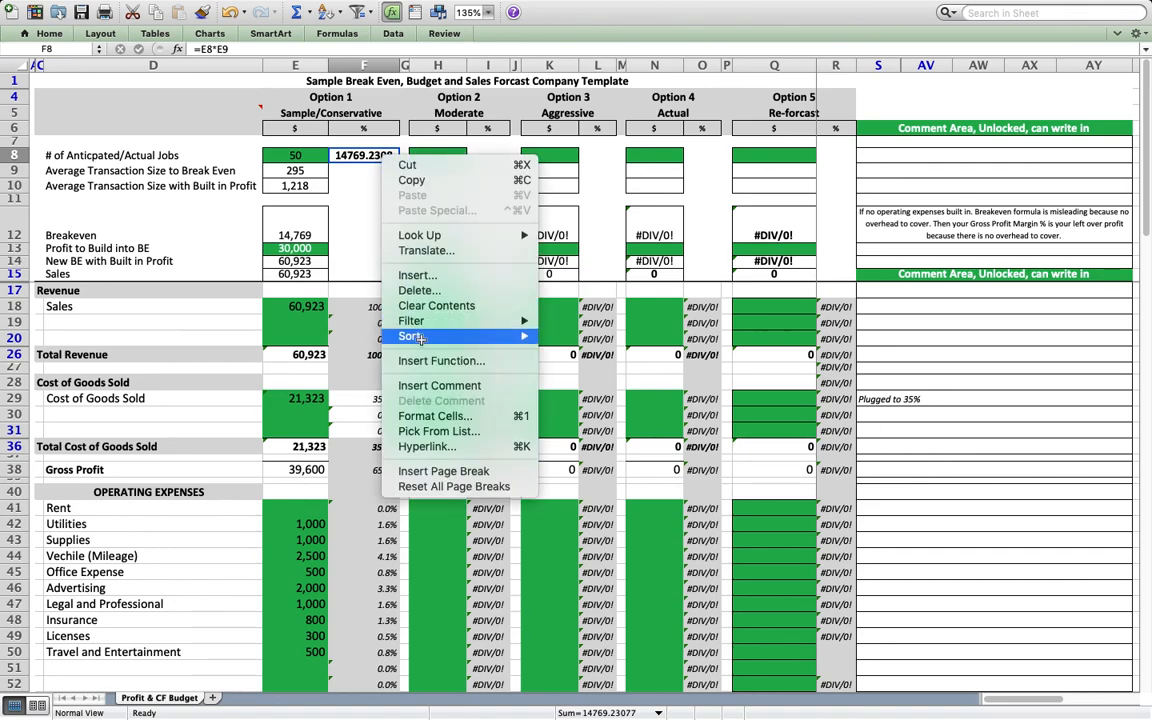
click(446, 418)
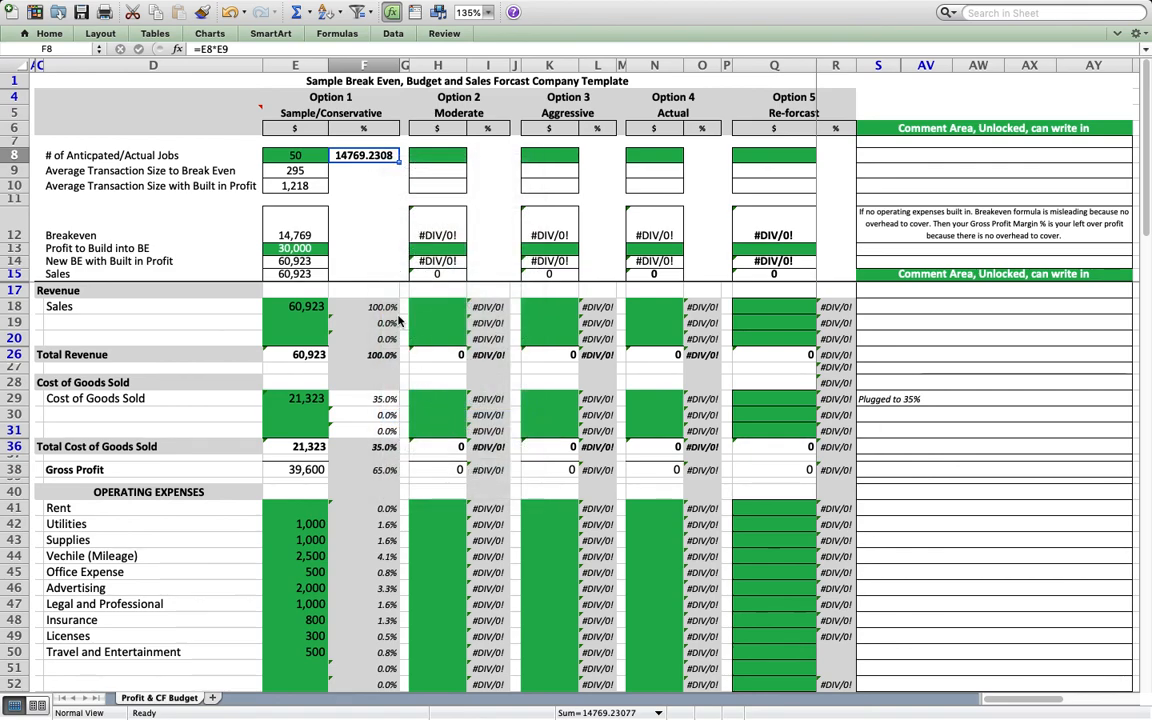
key(Down)
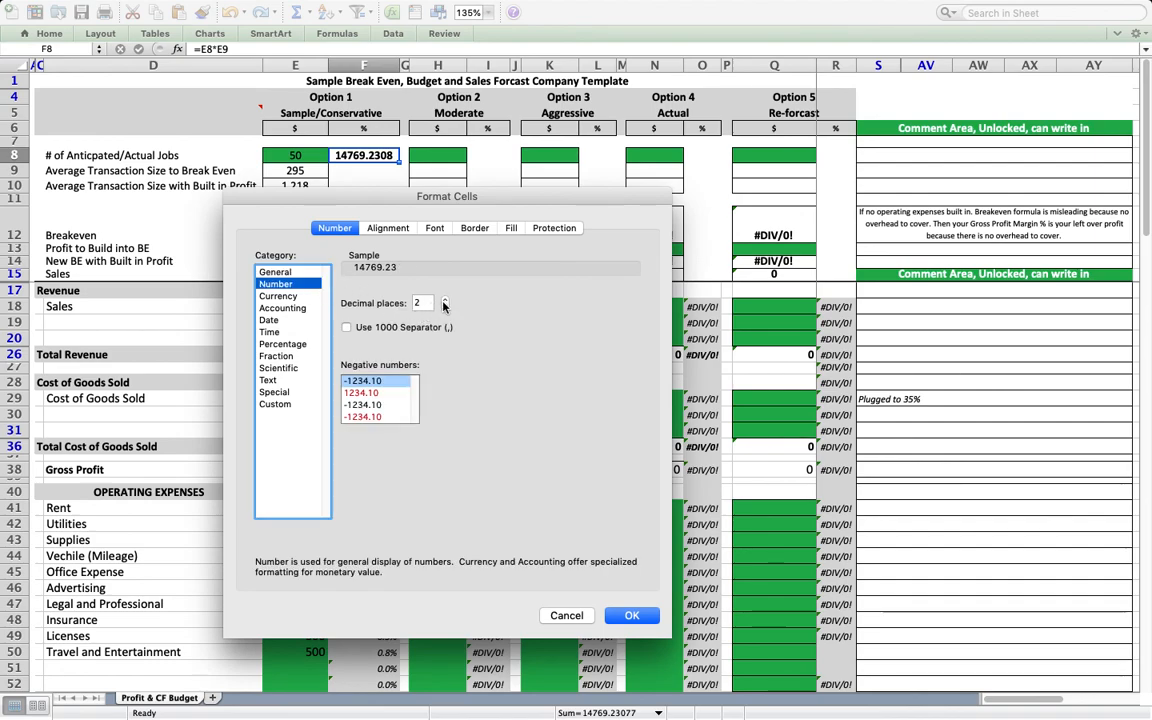
key(Tab)
text(0)
click(390, 334)
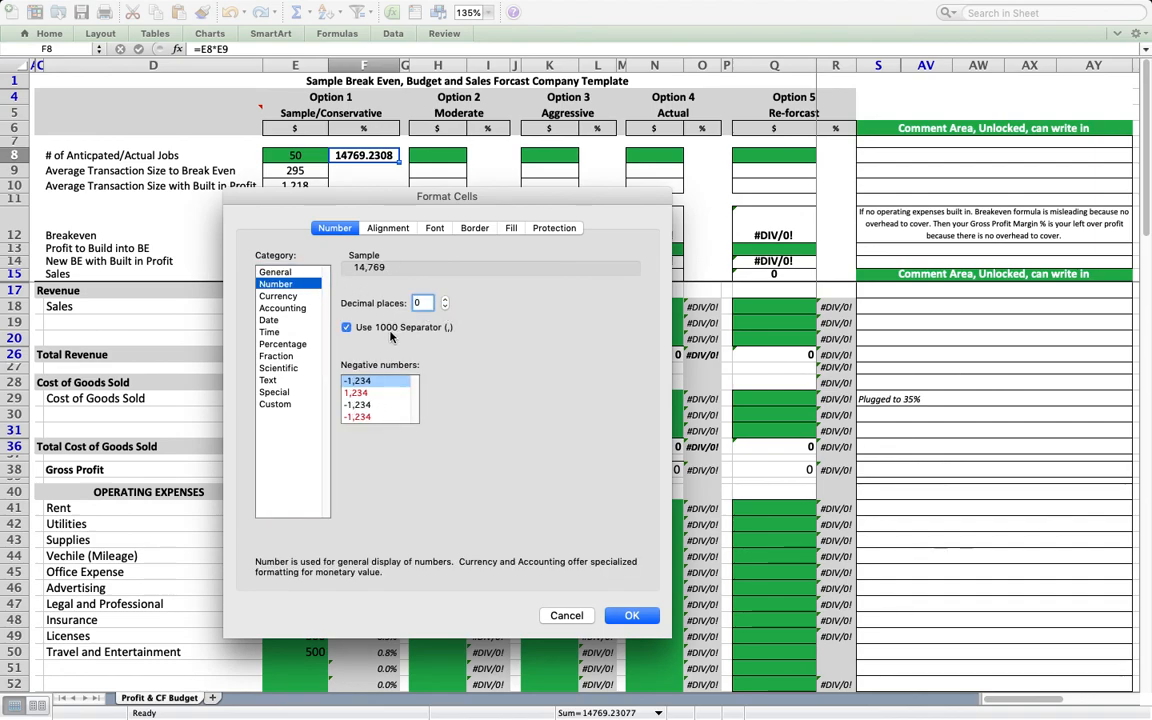
key(Return)
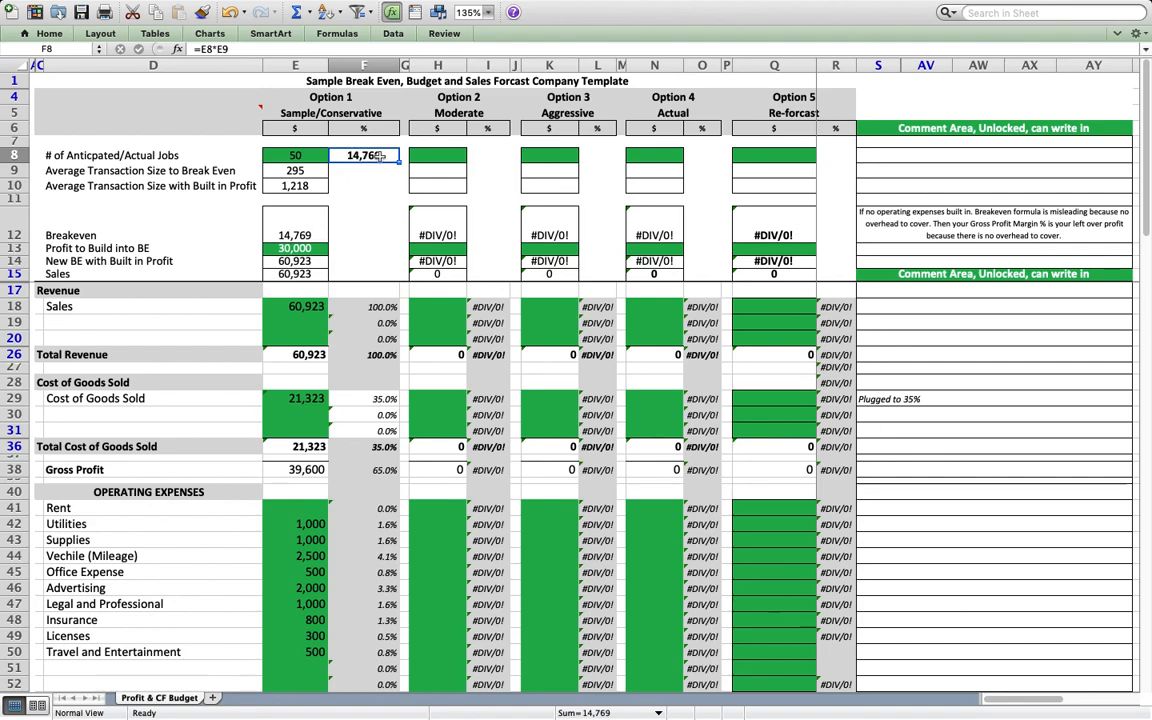
Compare the F8 product with the Option 1 Breakeven figure, and clear the contents of F8
click(281, 213)
click(357, 156)
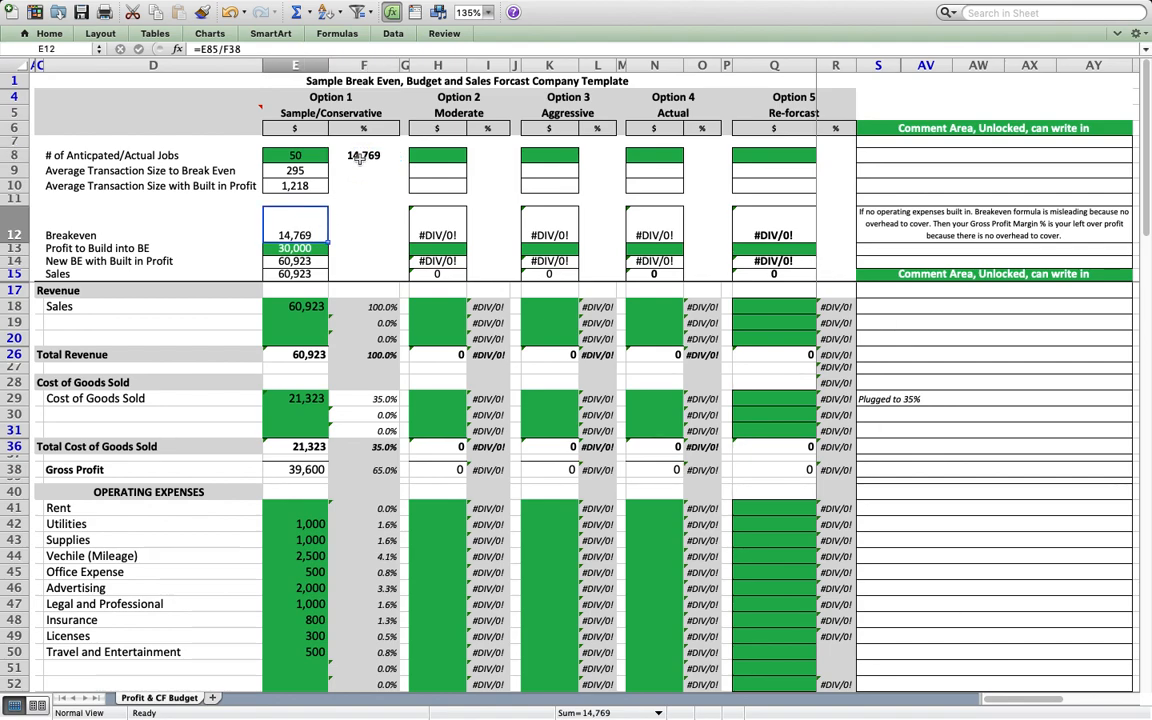
key(BackSpace)
key(Return)
Check the Average Transaction Size with Built in Profit formula against the number of jobs, New BE with Built in Profit and Breakeven
click(316, 155)
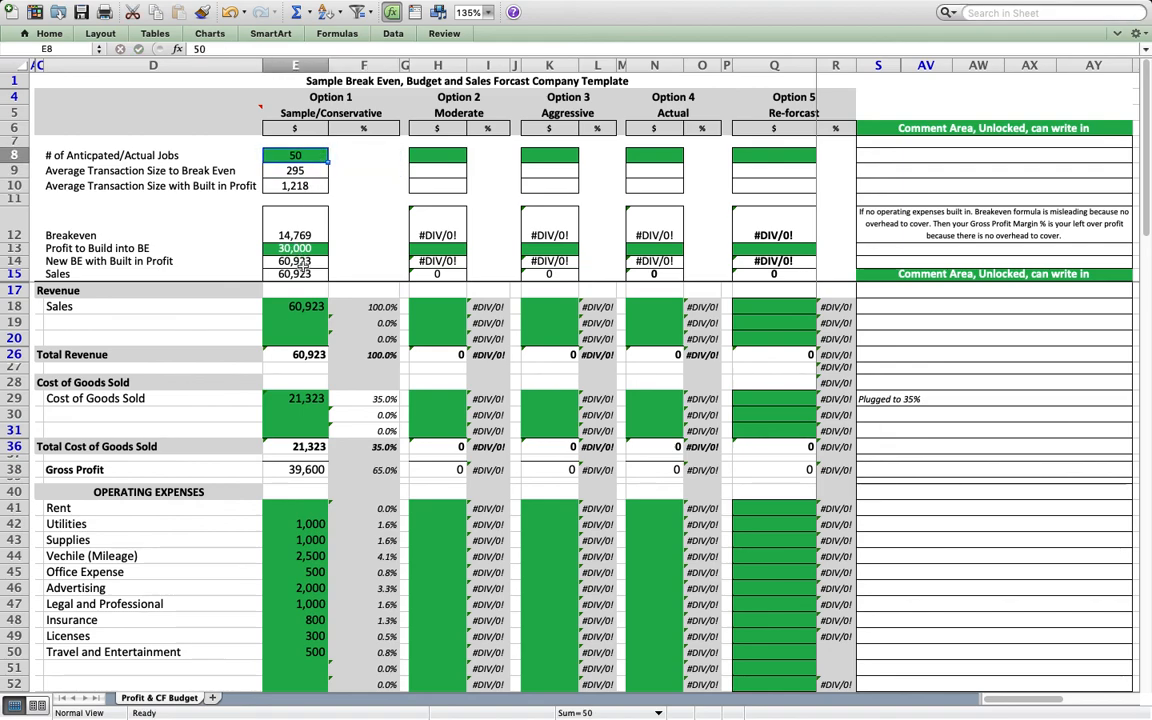
click(305, 261)
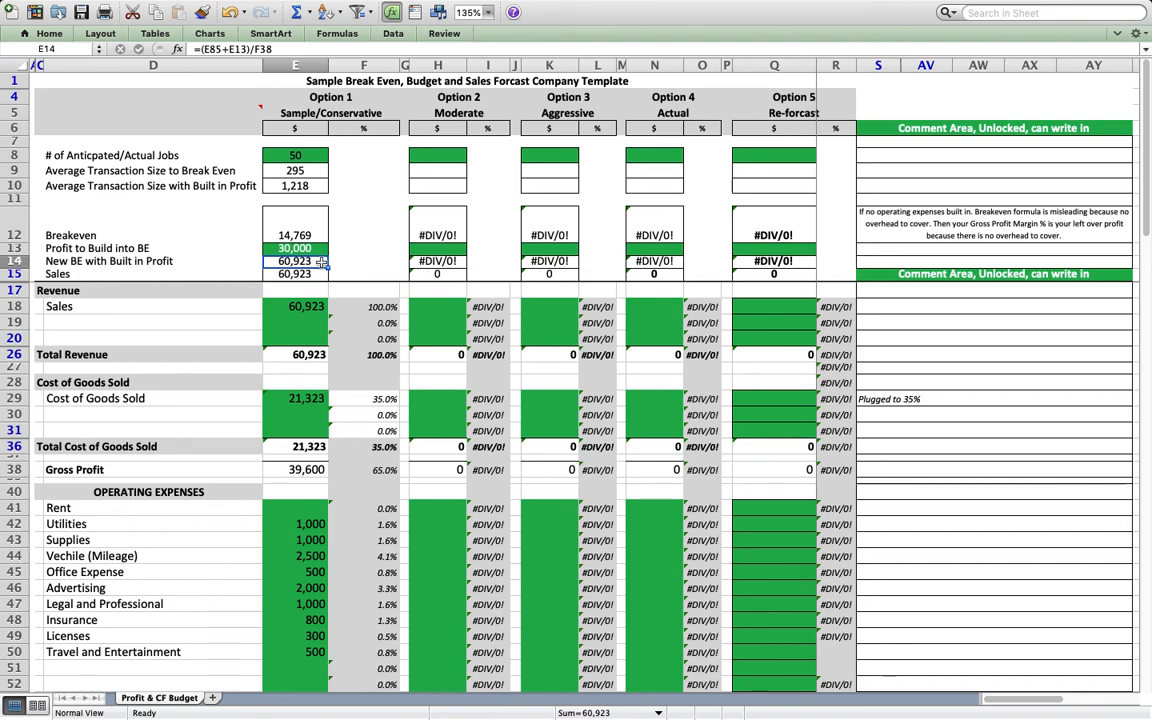
click(285, 155)
click(310, 188)
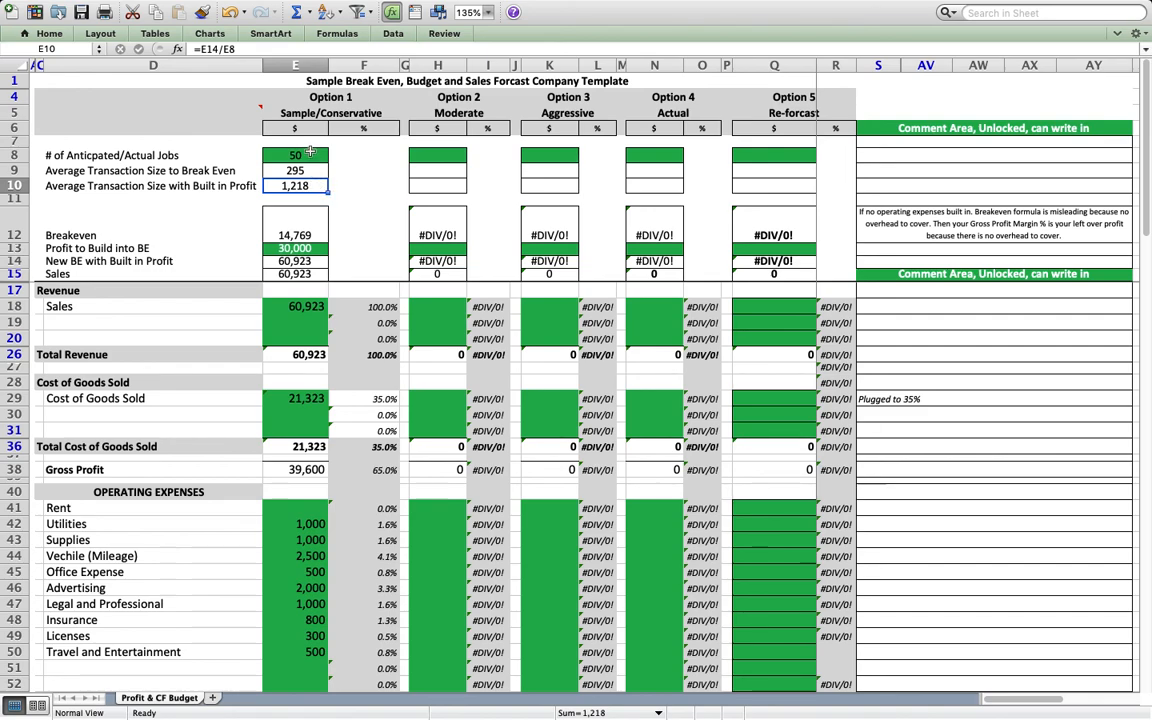
click(281, 226)
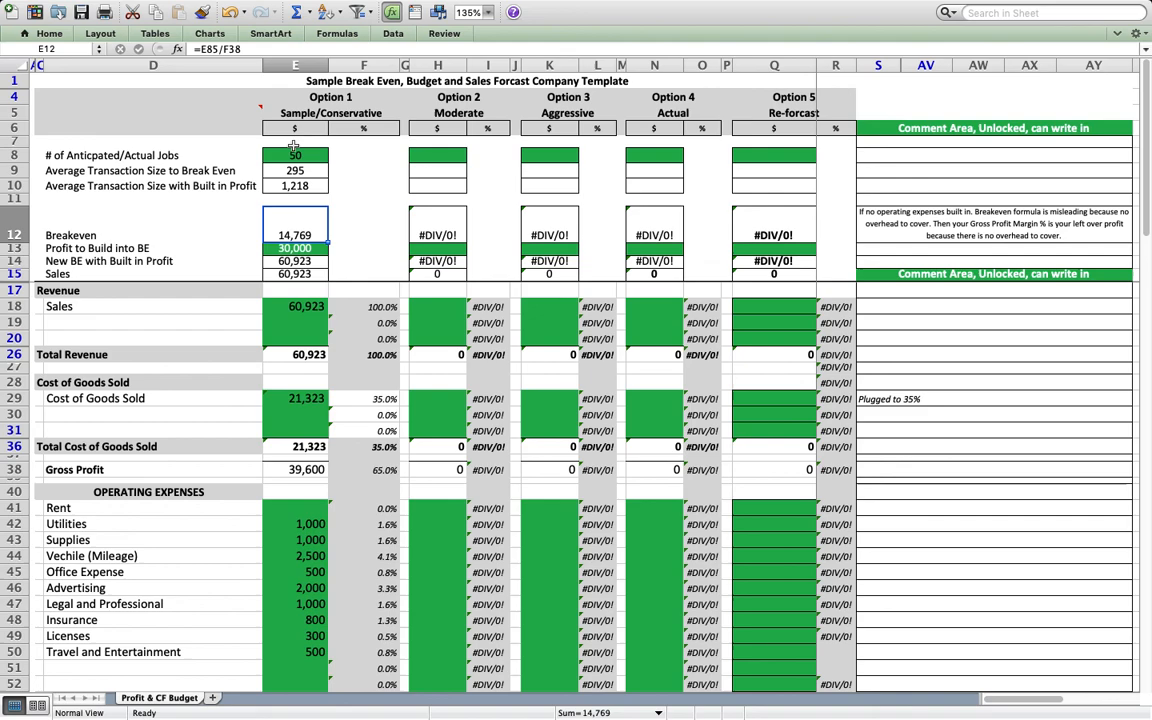
Set the Option 1 number of anticipated jobs to 100 and check both average transaction sizes
click(290, 155)
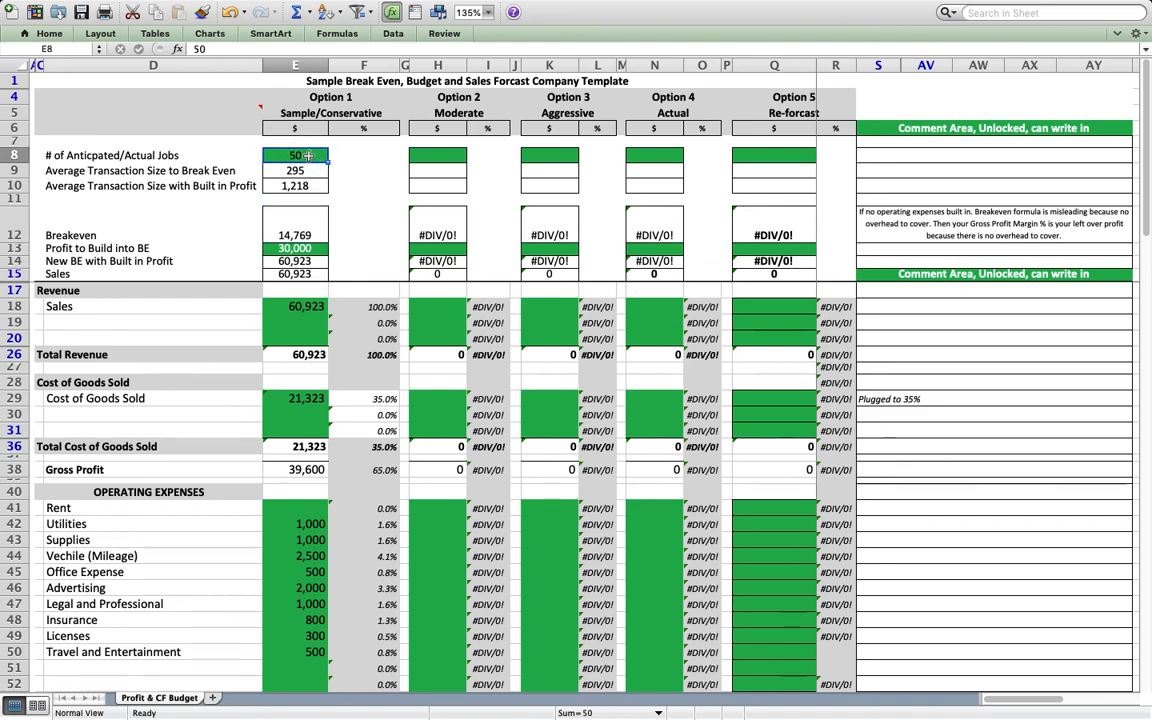
click(310, 185)
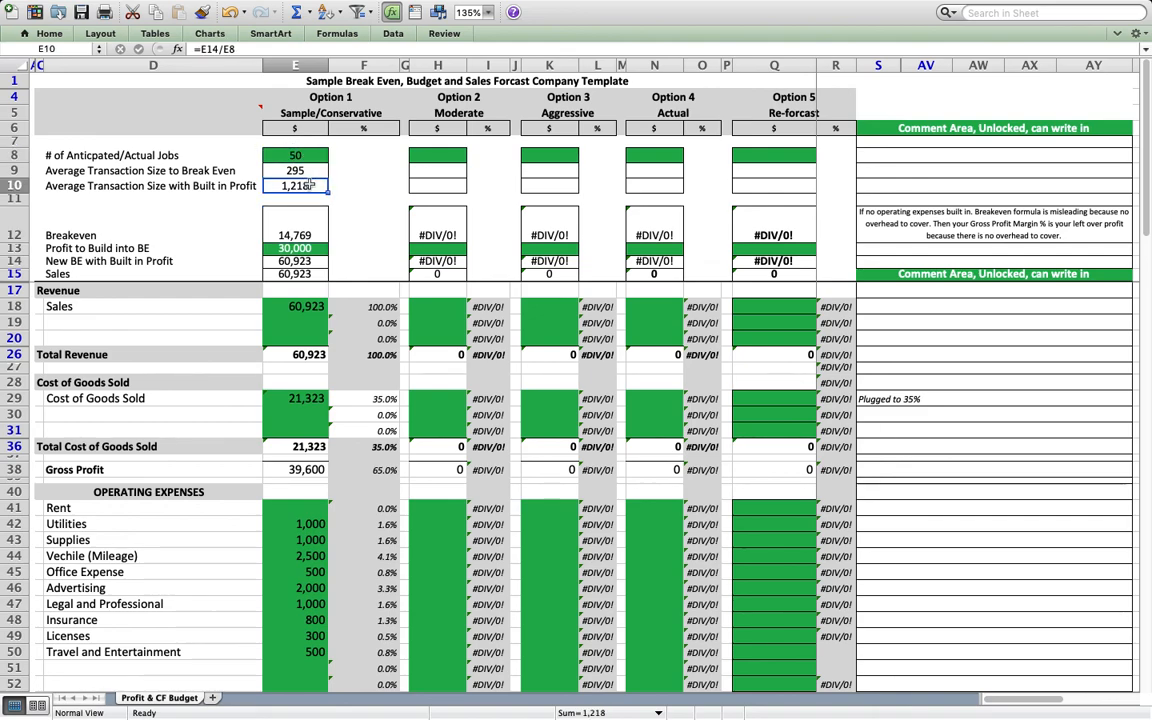
click(302, 155)
text(100)
key(Return)
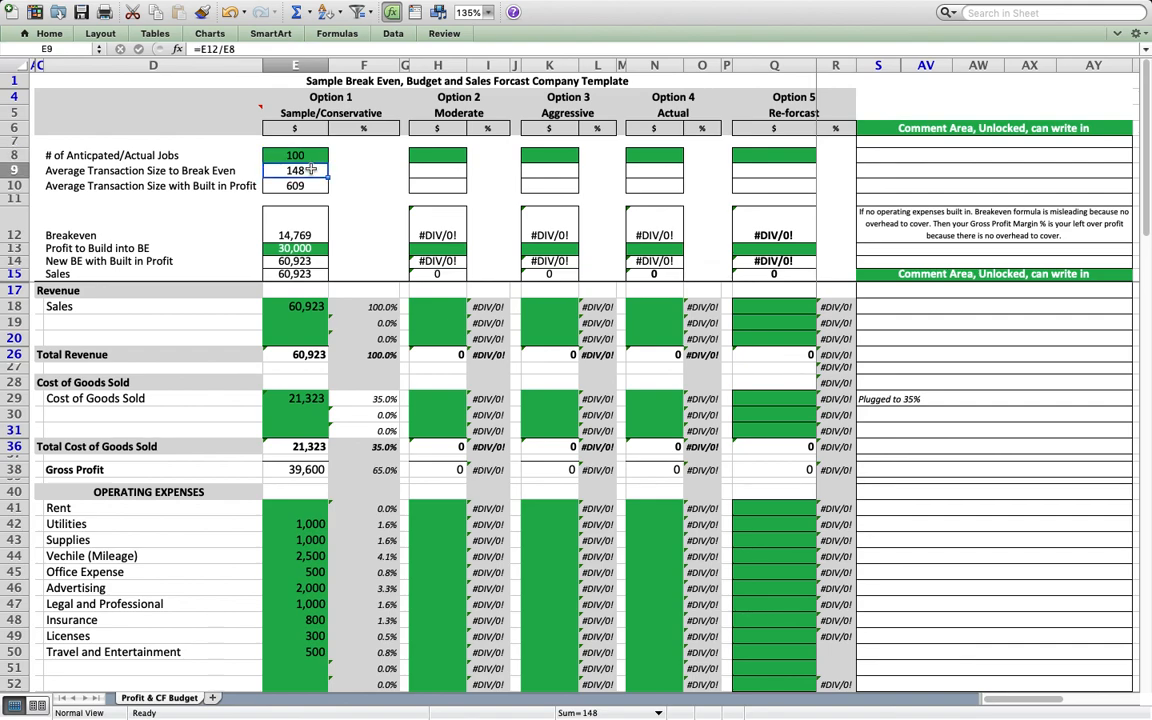
click(306, 186)
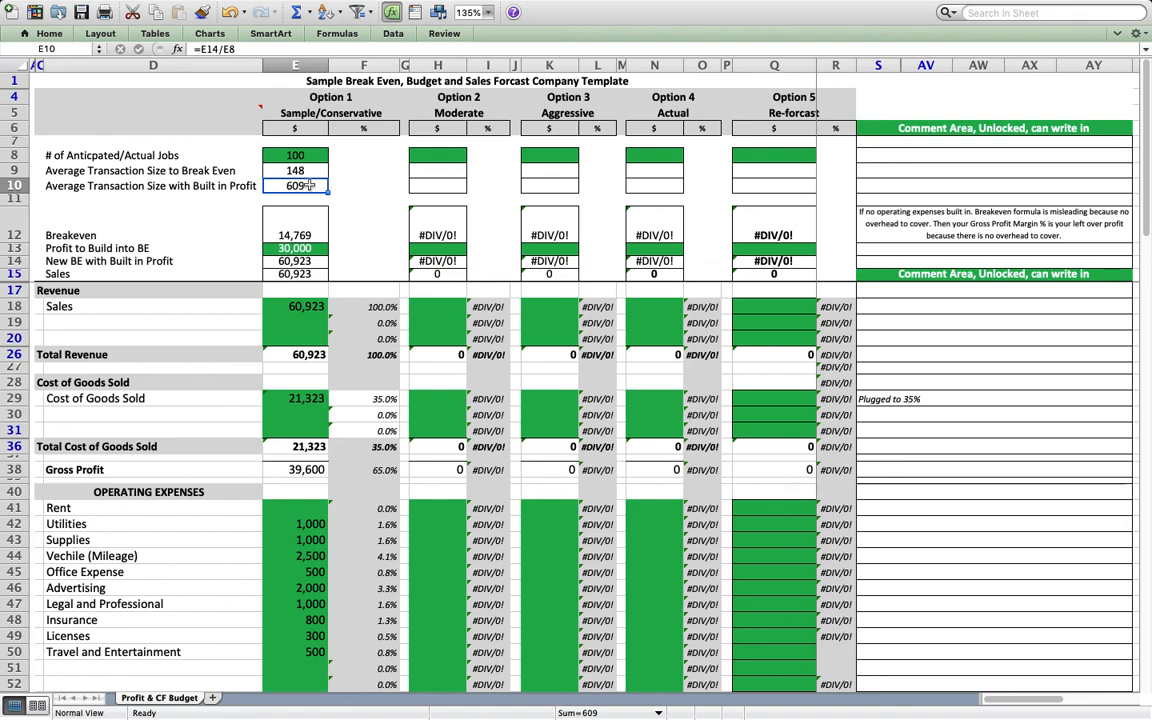
Review the Option 1 break-even with built-in profit and its cost inputs, and set Option 1 Sales to 100,000
click(290, 258)
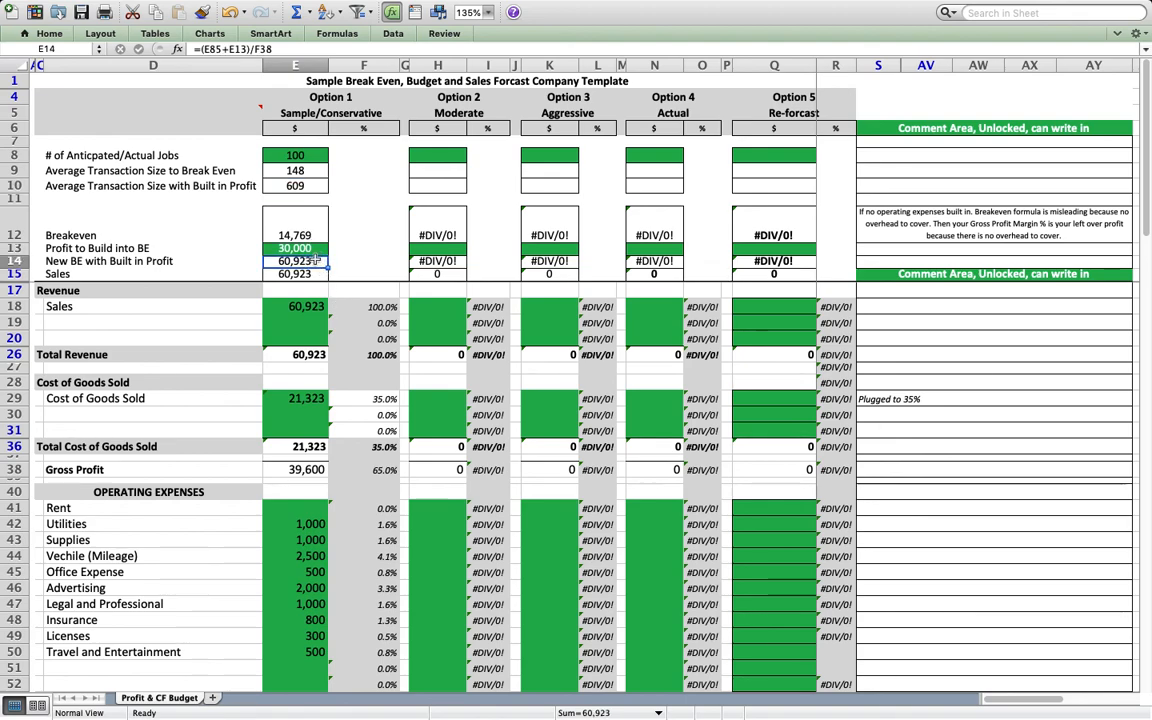
drag(285, 509, 307, 641)
click(290, 398)
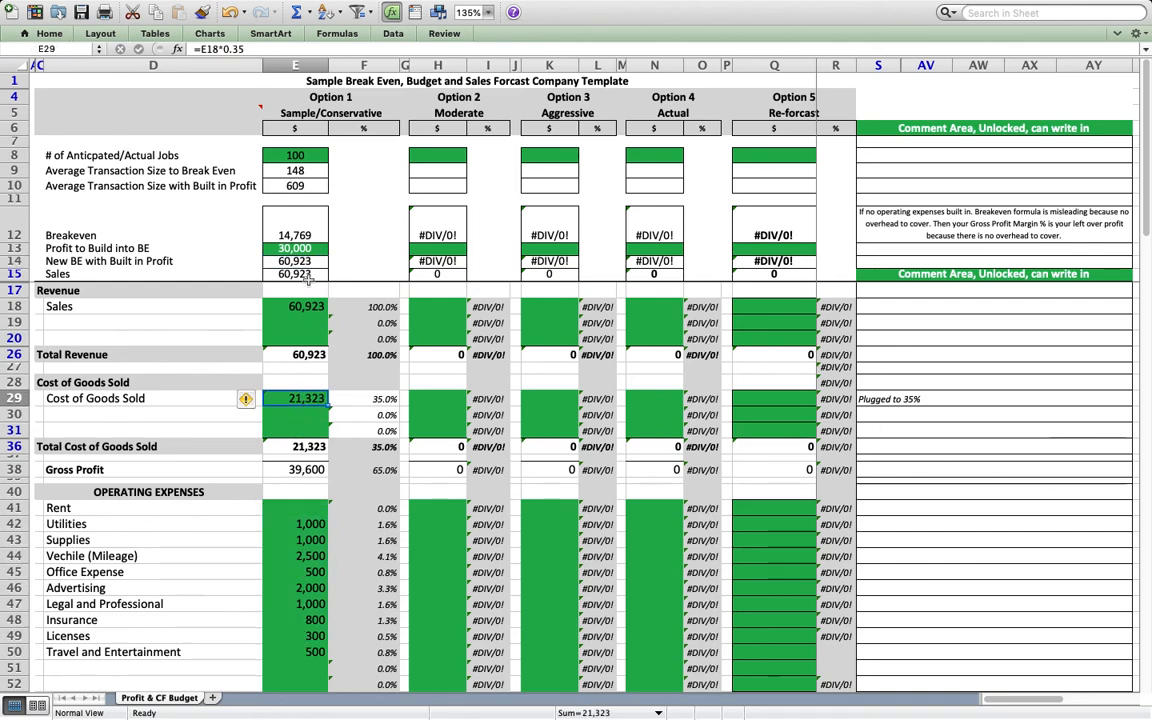
click(307, 248)
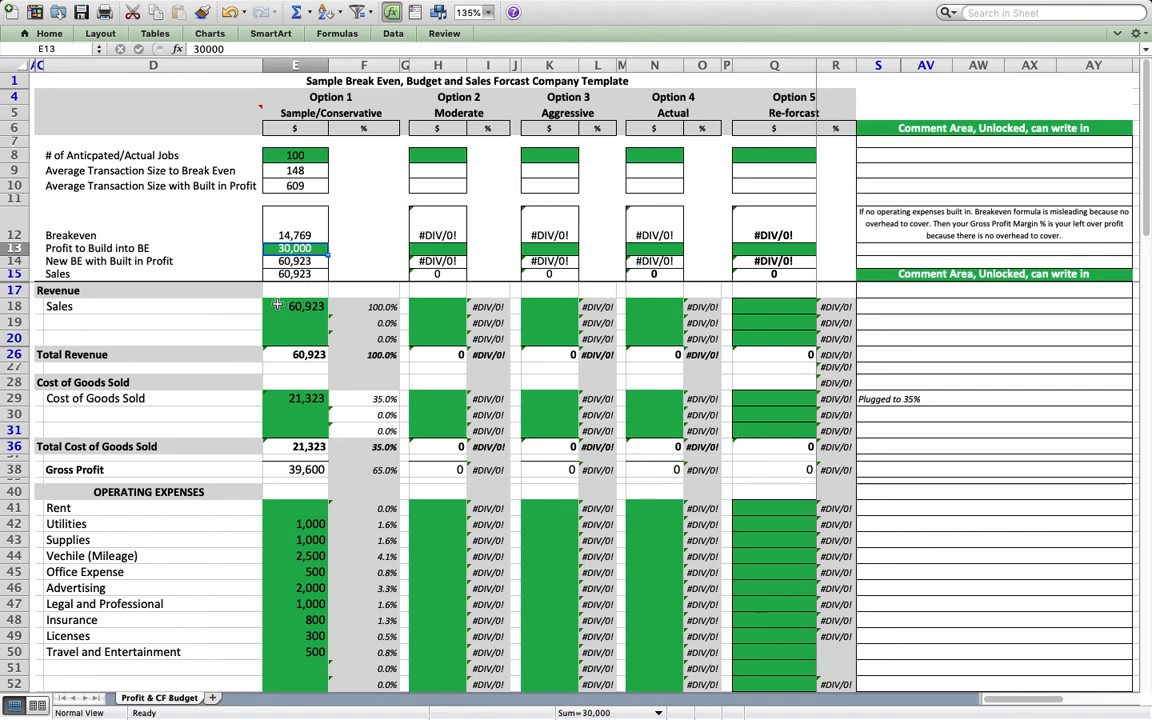
click(222, 306)
click(288, 310)
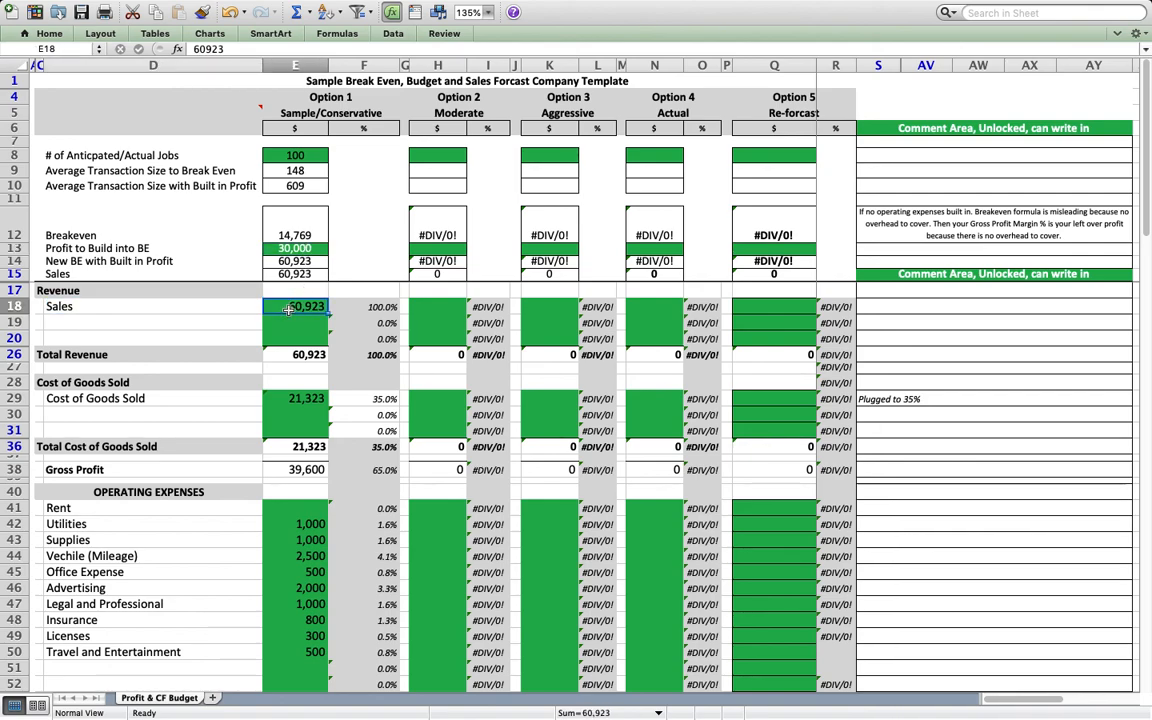
text(10)
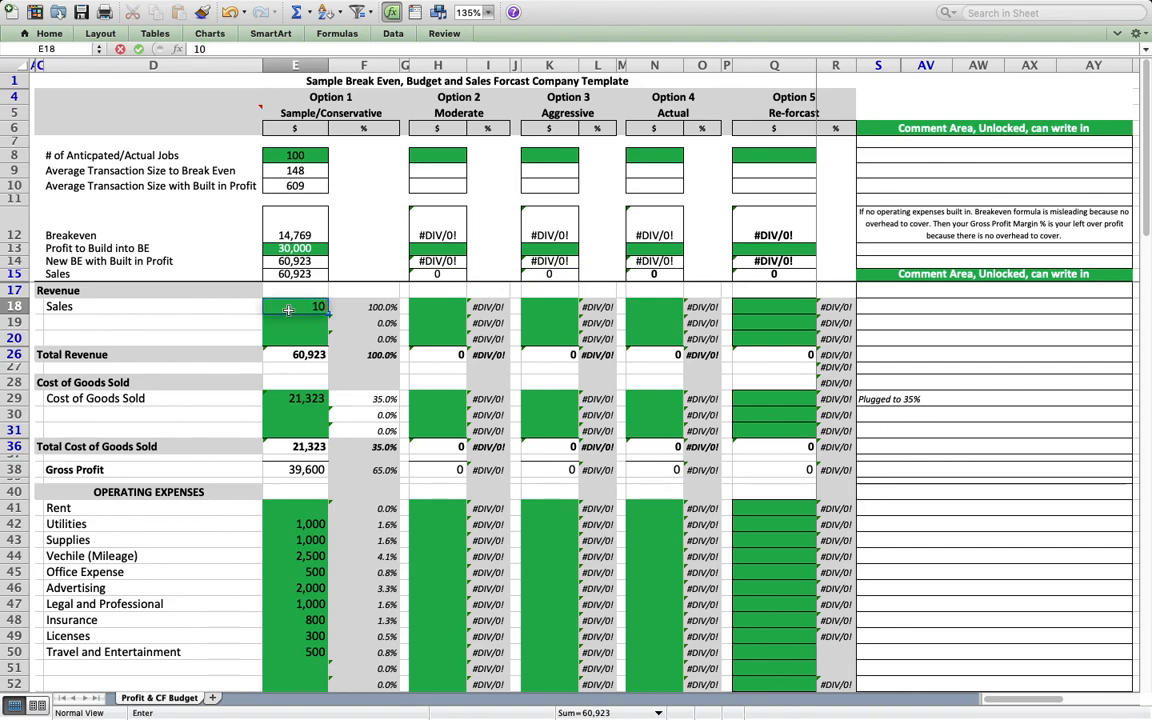
text(0,000)
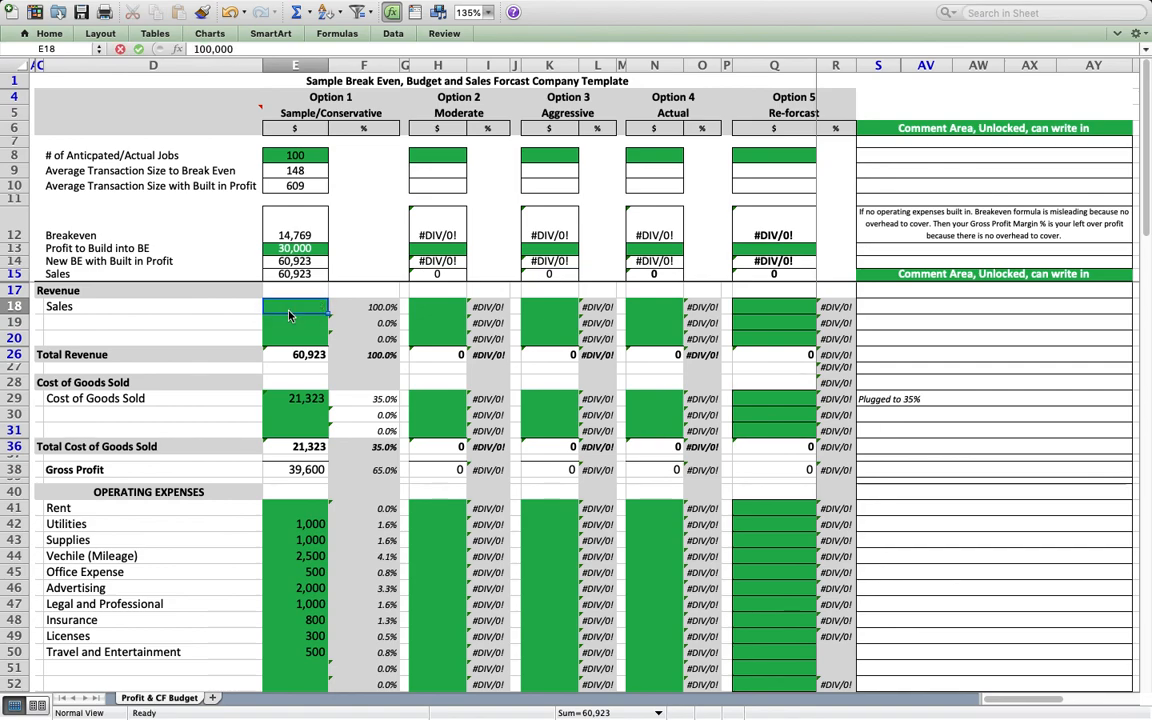
key(Return)
Test the Option 1 average transaction sizes with 50 jobs, and set the number of jobs back to 100
click(316, 154)
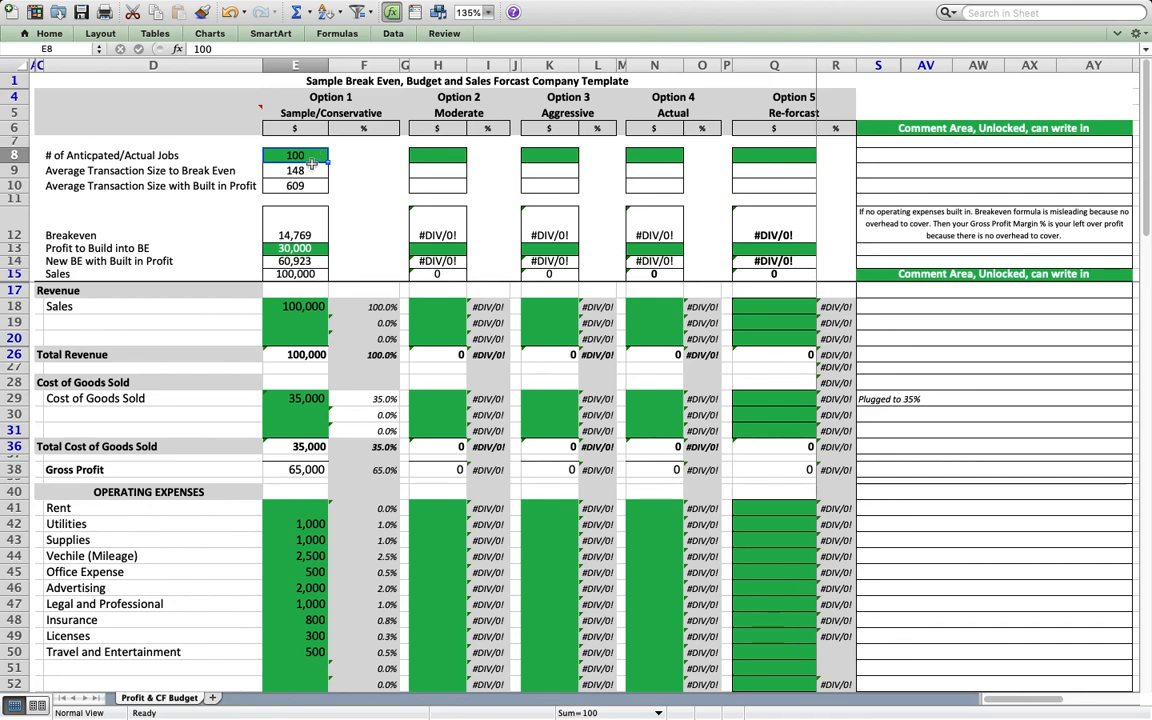
click(312, 170)
click(306, 159)
text(50)
key(Return)
click(306, 159)
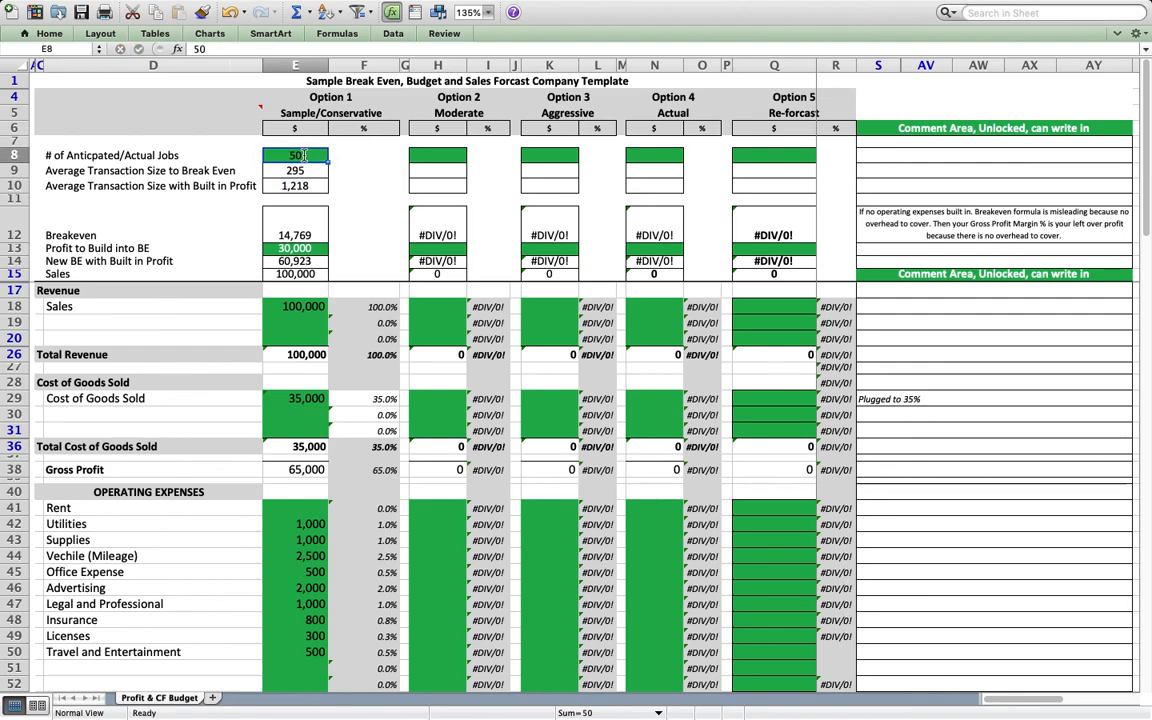
text(100)
key(Return)
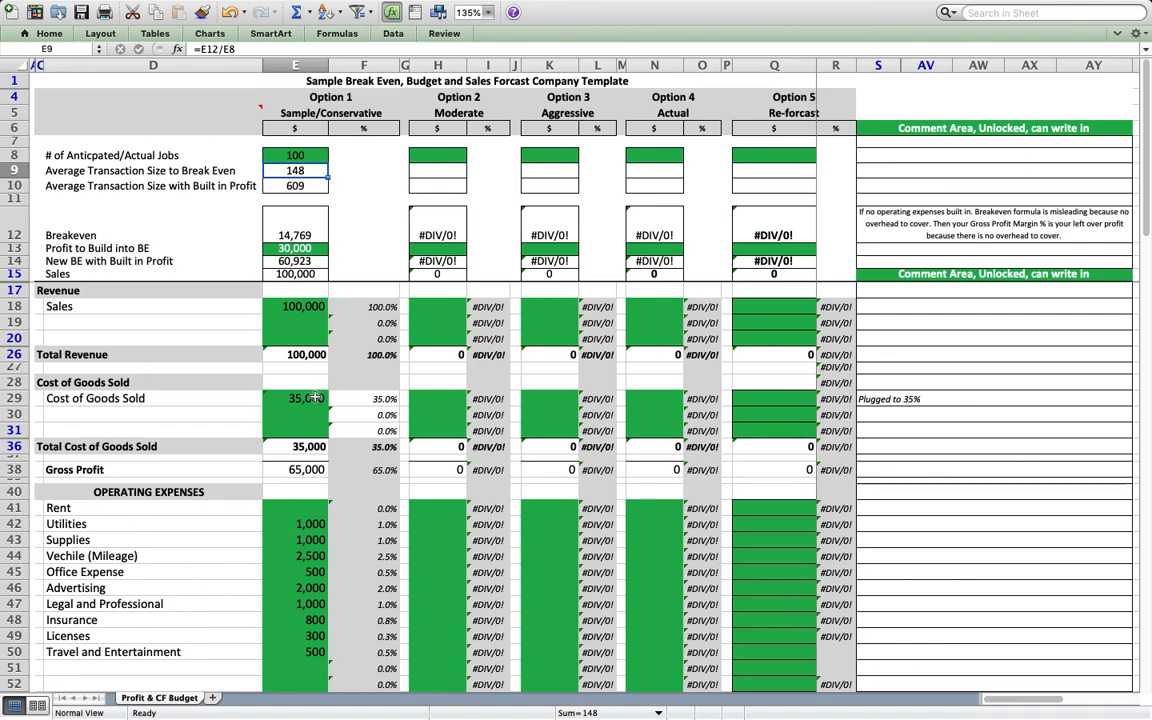
Trace Option 1 from the number of jobs and New BE with Built in Profit through Sales, Cost of Goods Sold and Operating Expenses to Net Income
click(311, 153)
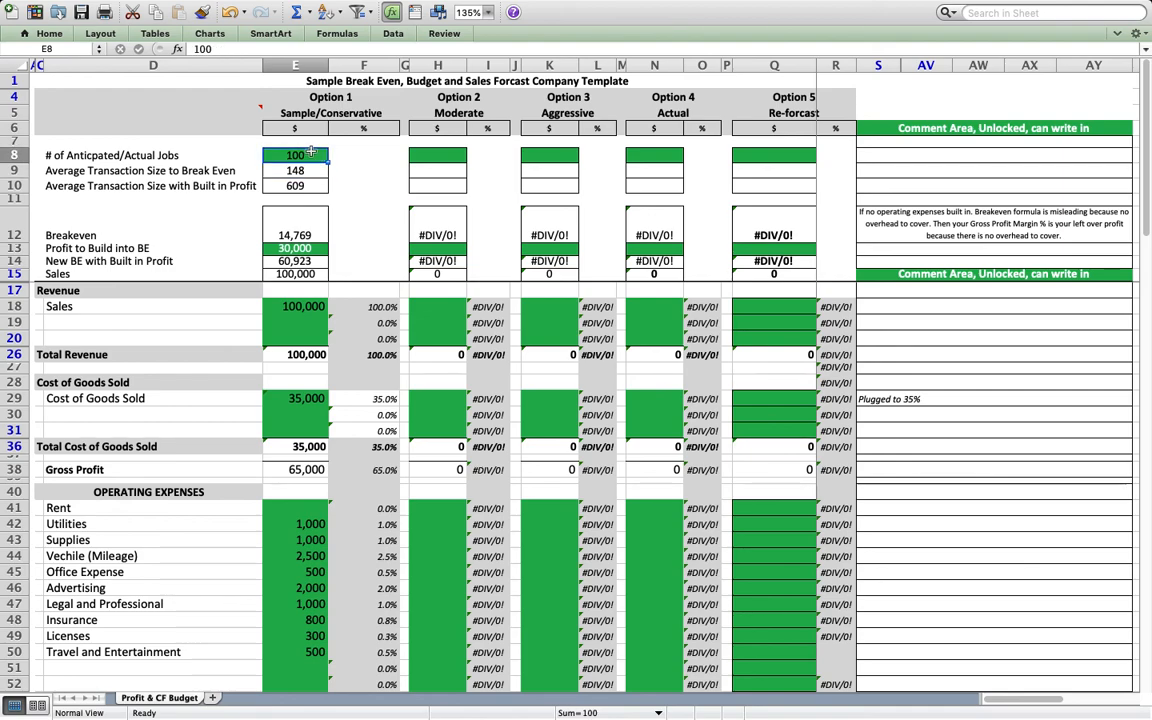
click(312, 185)
click(316, 260)
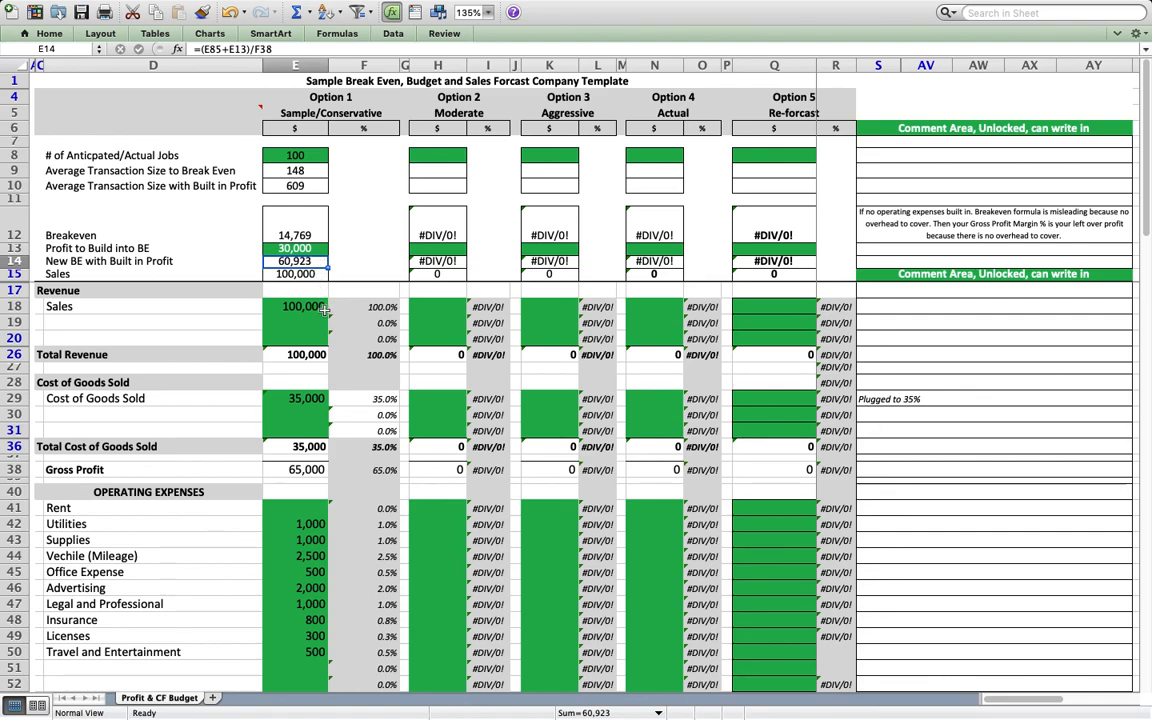
scroll(324, 310, down, 5)
scroll(324, 310, up, 5)
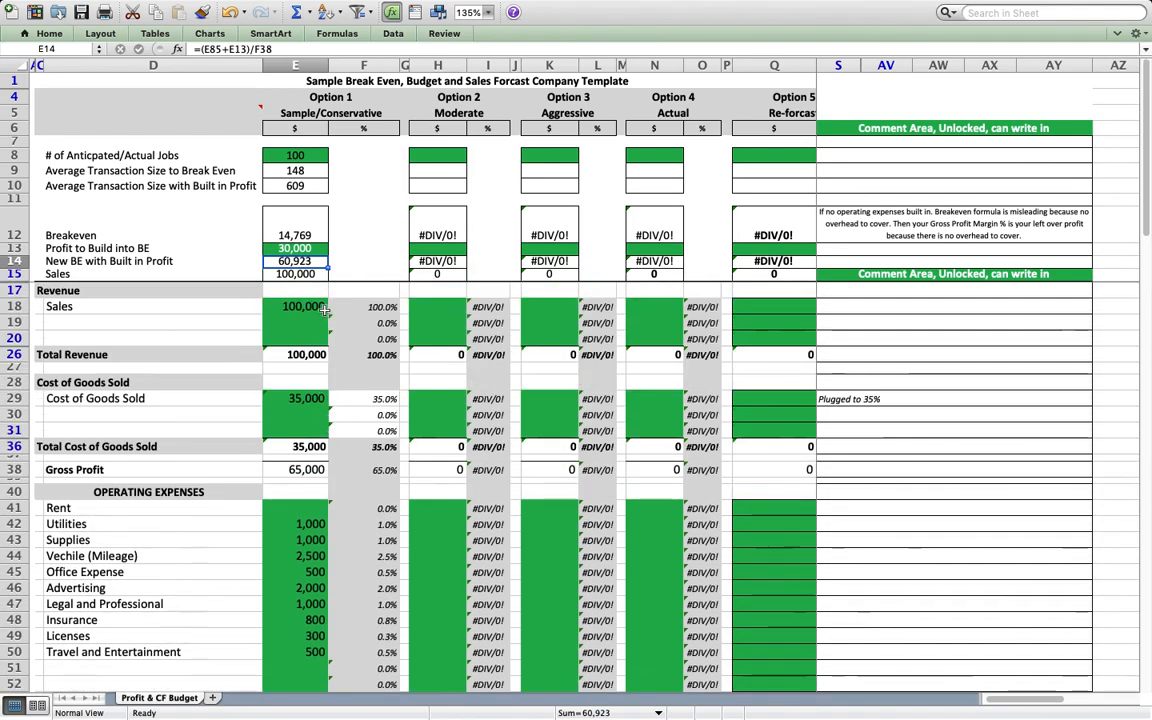
click(298, 306)
click(307, 398)
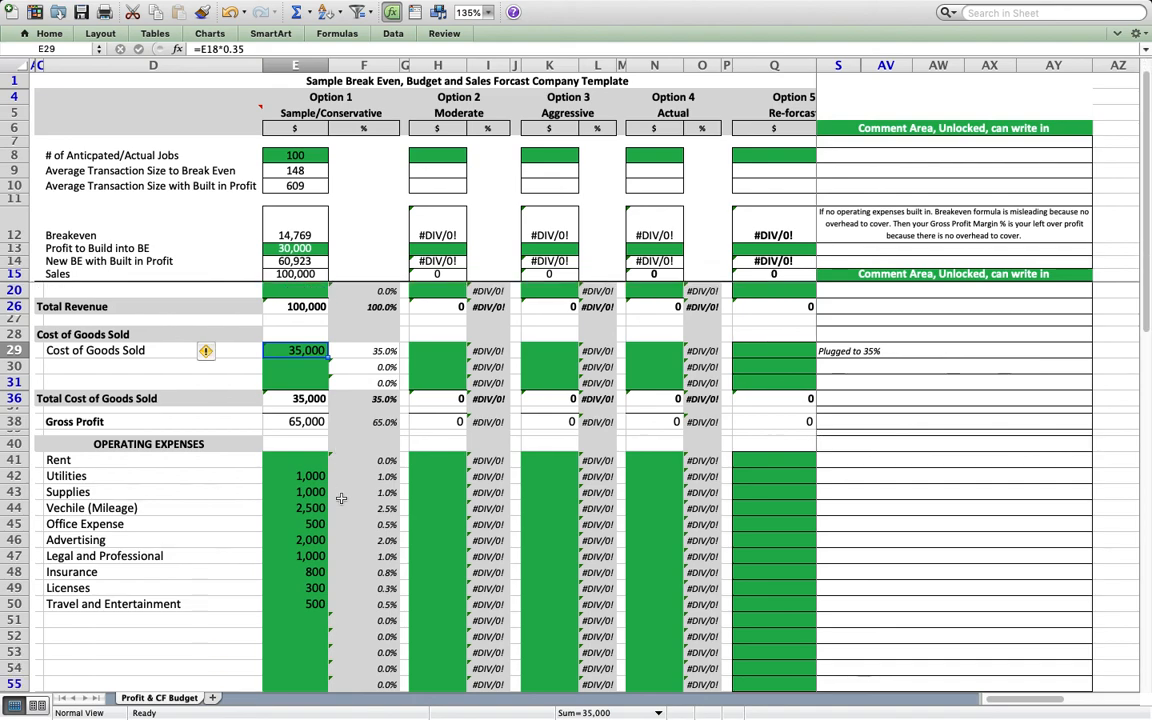
scroll(341, 498, down, 2)
drag(300, 460, 312, 572)
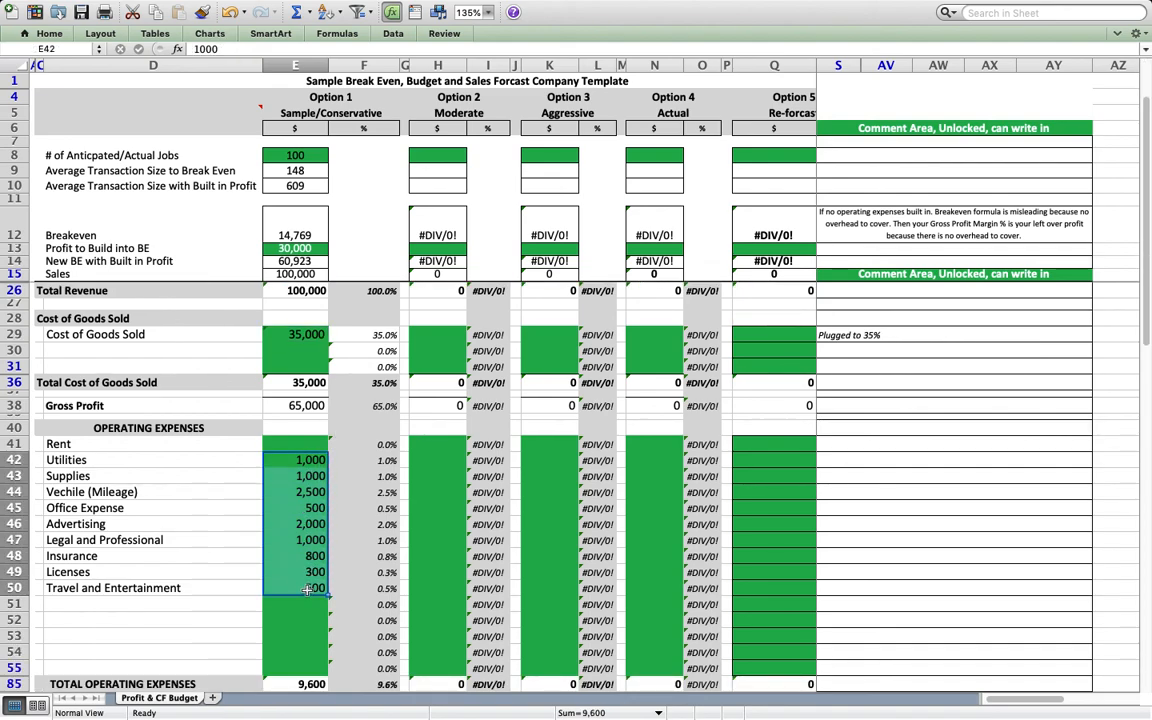
scroll(312, 572, down, 5)
click(296, 580)
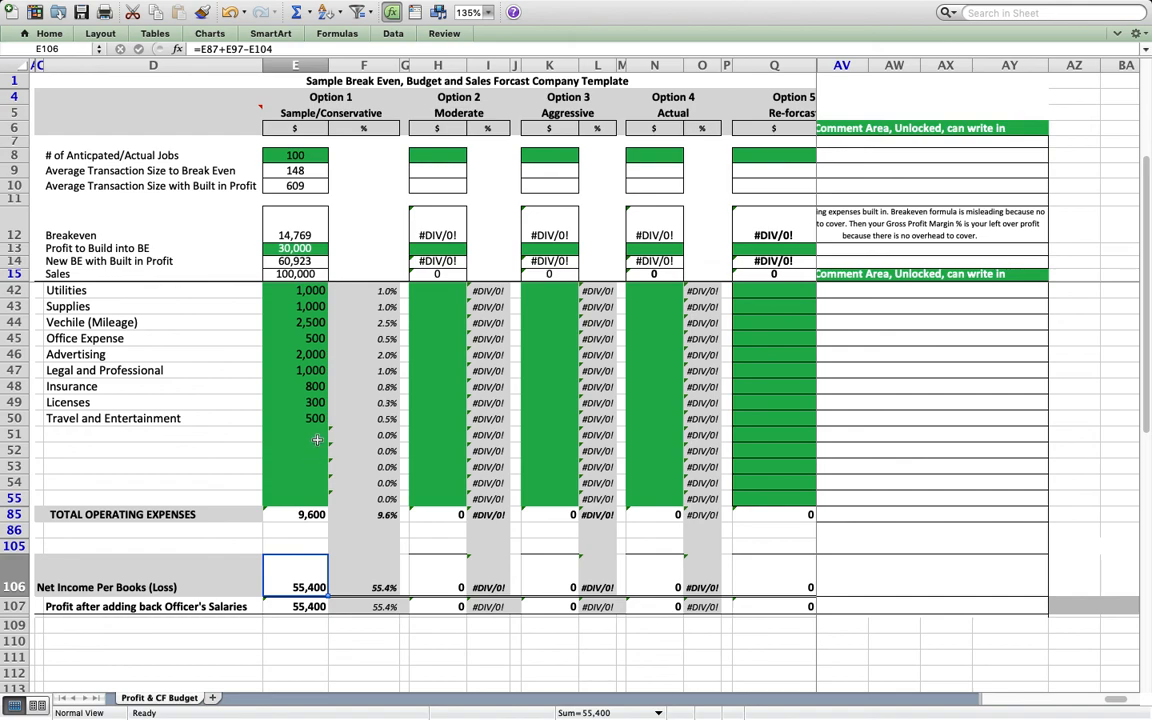
scroll(317, 440, up, 5)
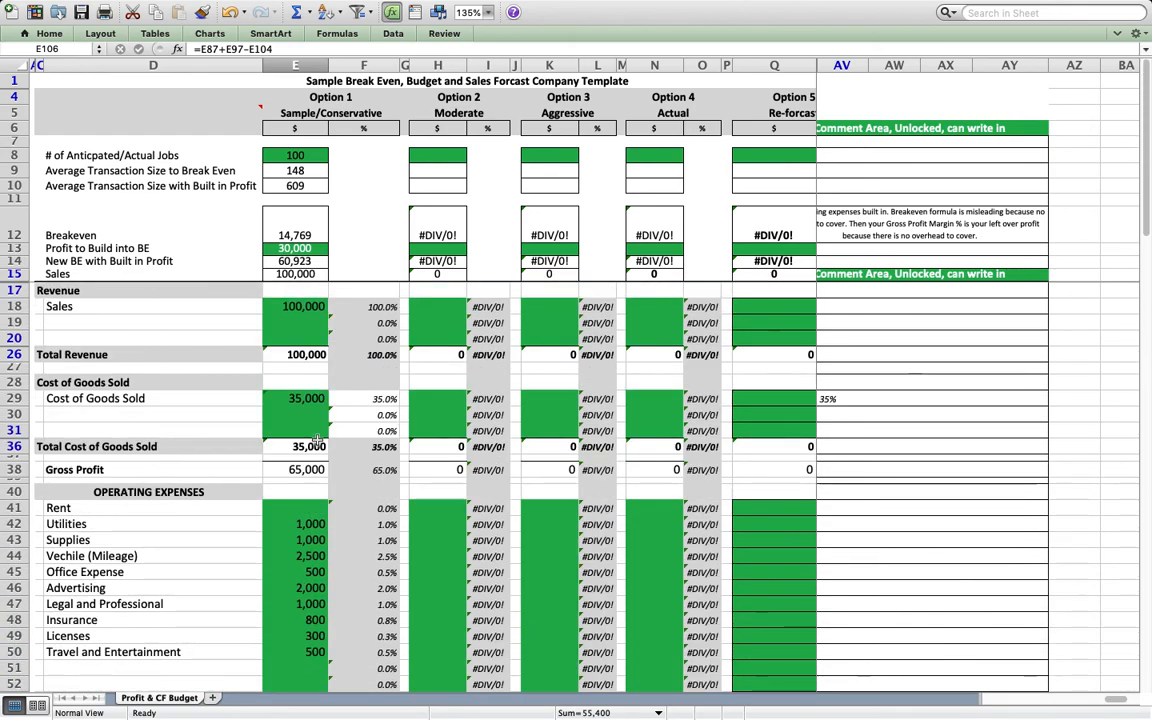
Examine the Revenue and Cost of Goods Sold entry lines, and compare the Option 1 and Option 2 columns
drag(315, 306, 314, 335)
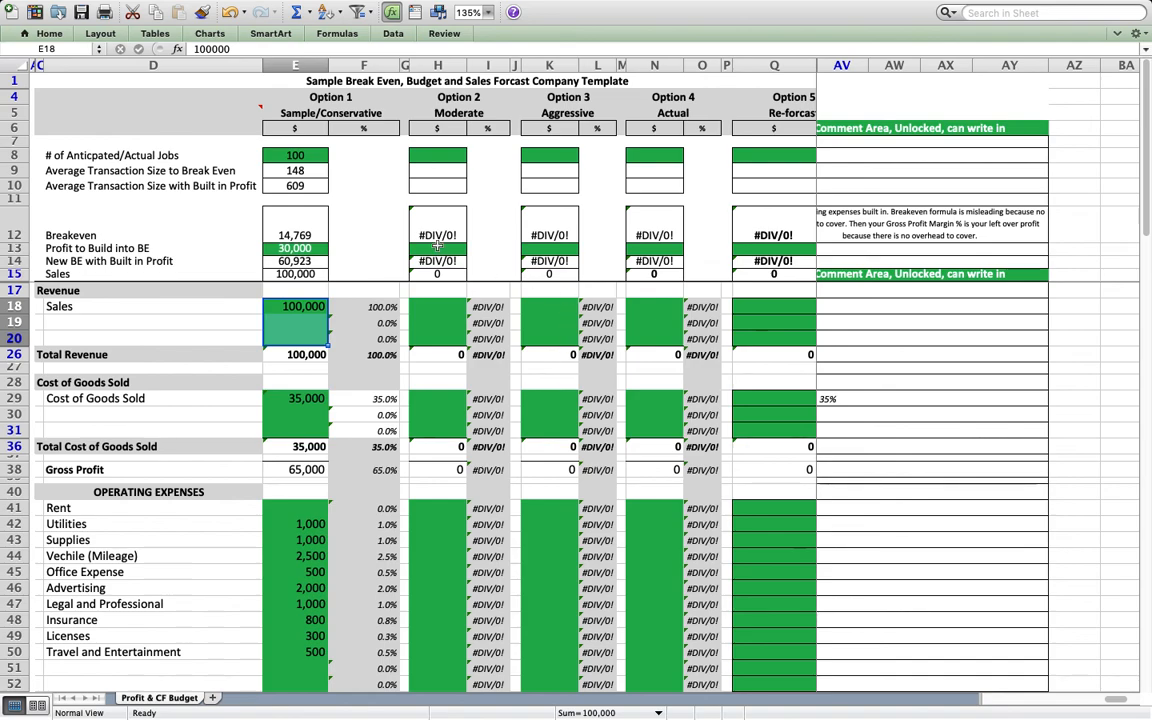
click(291, 153)
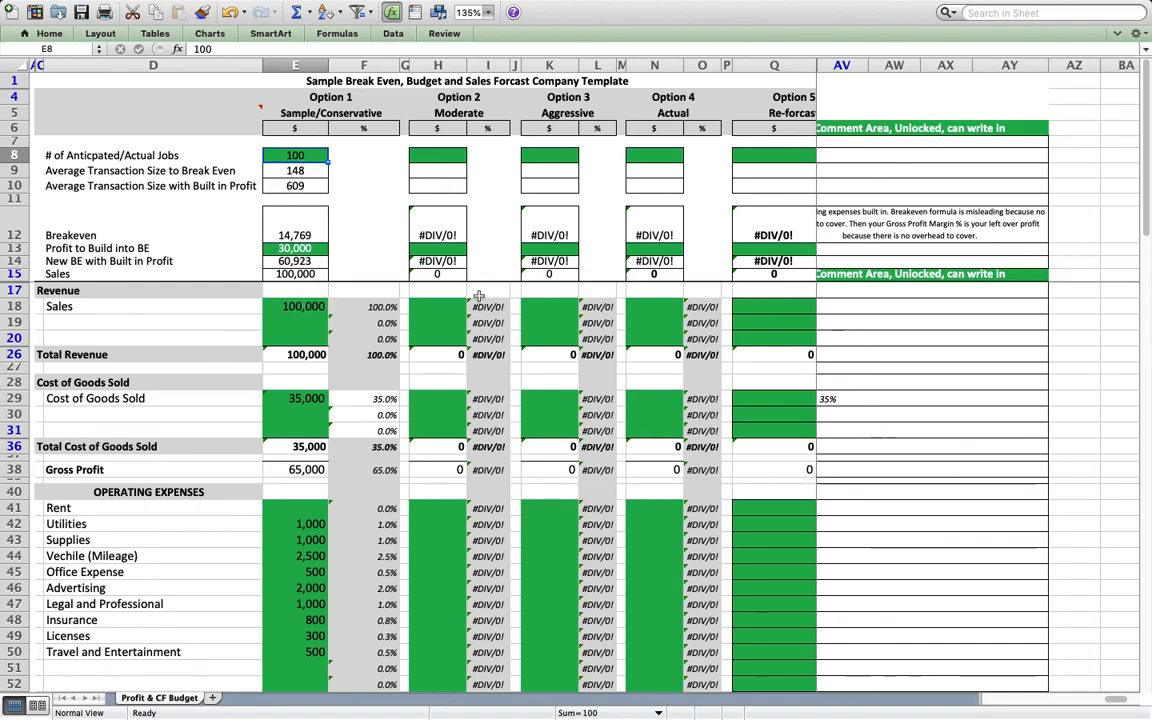
click(245, 302)
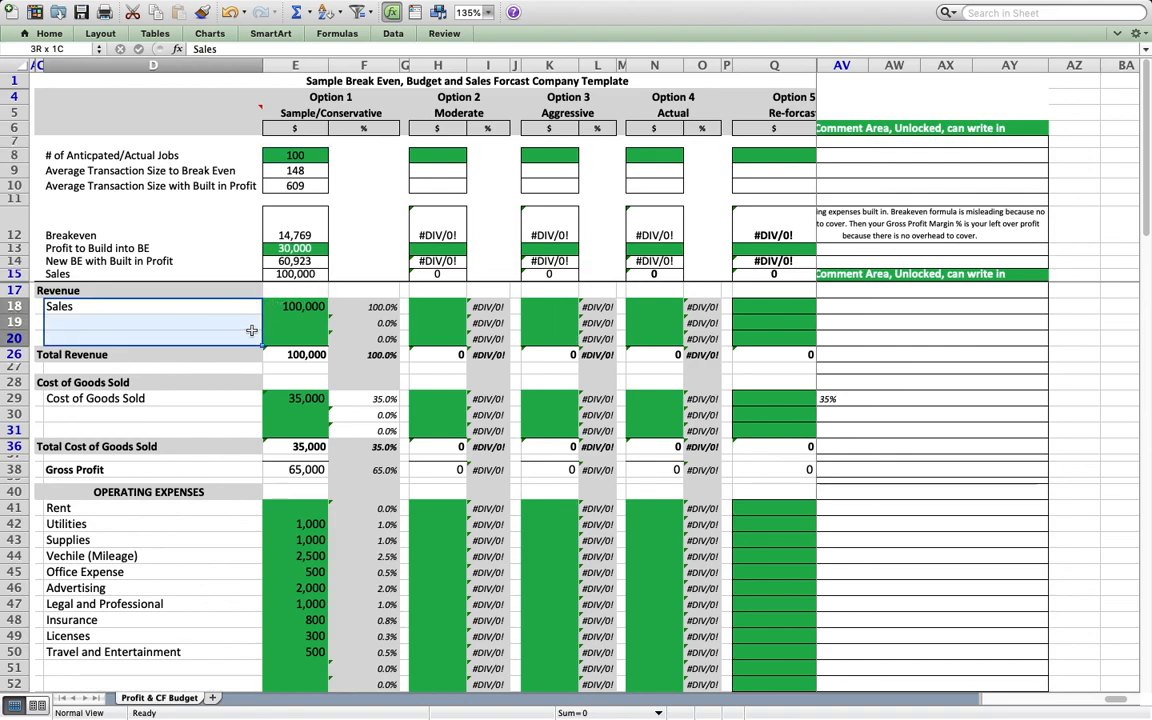
click(218, 400)
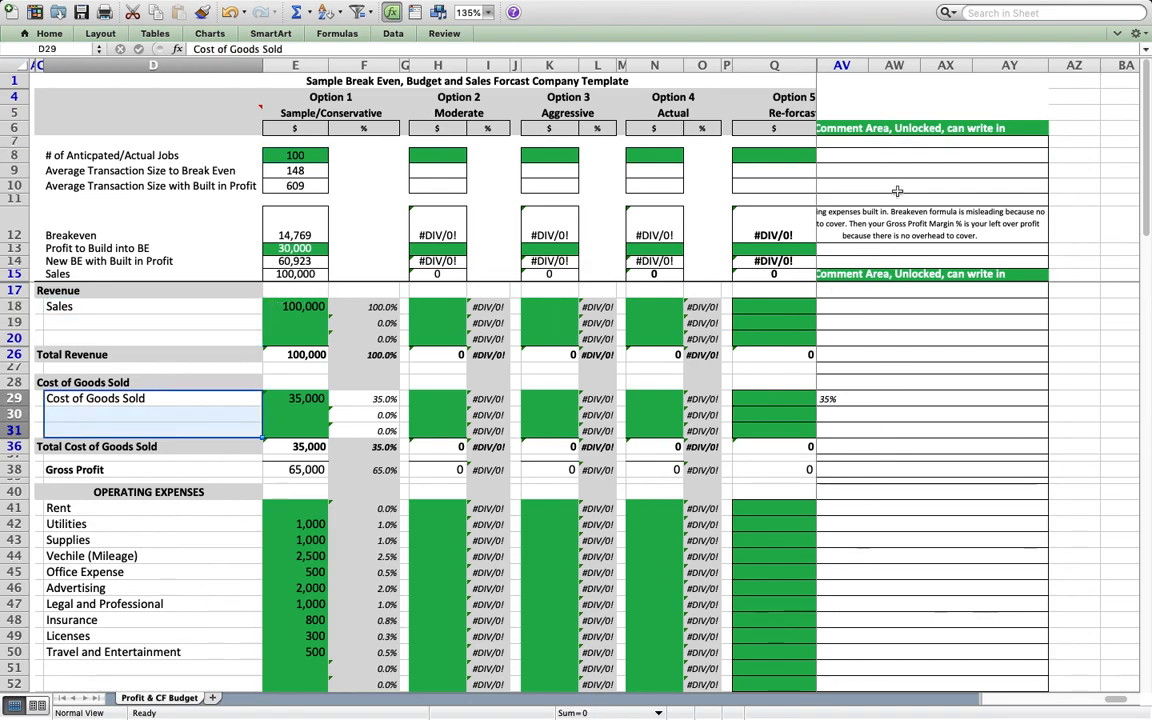
scroll(905, 180, left, 3)
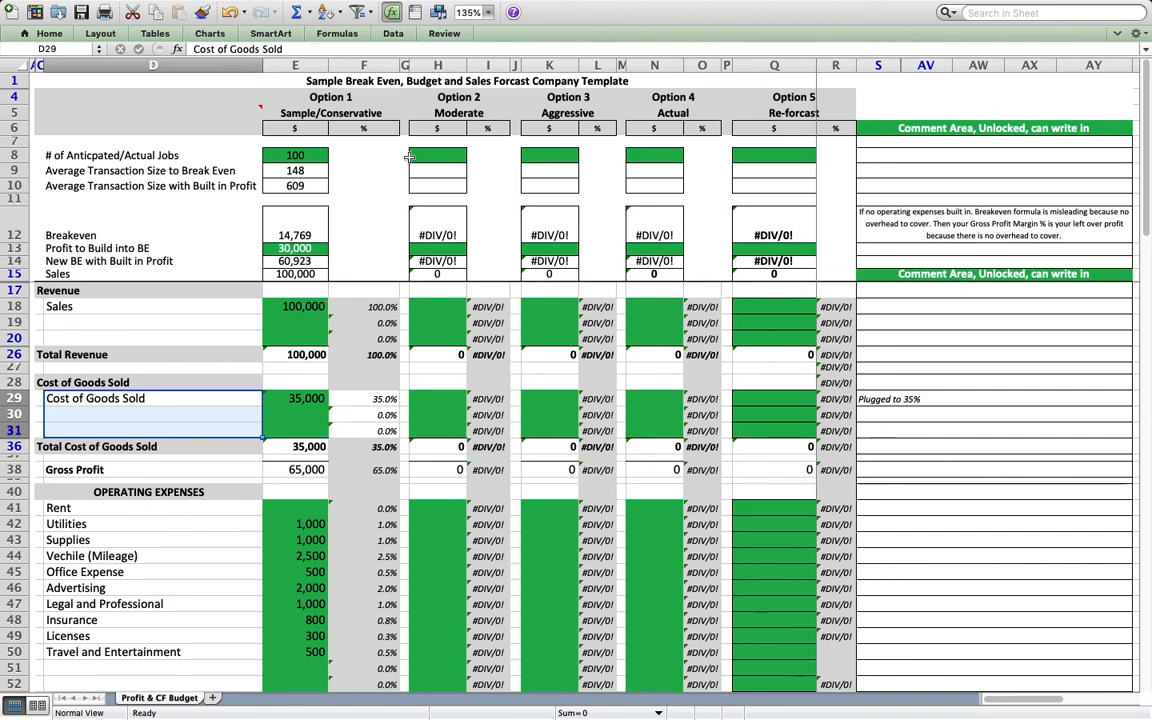
drag(303, 70, 372, 66)
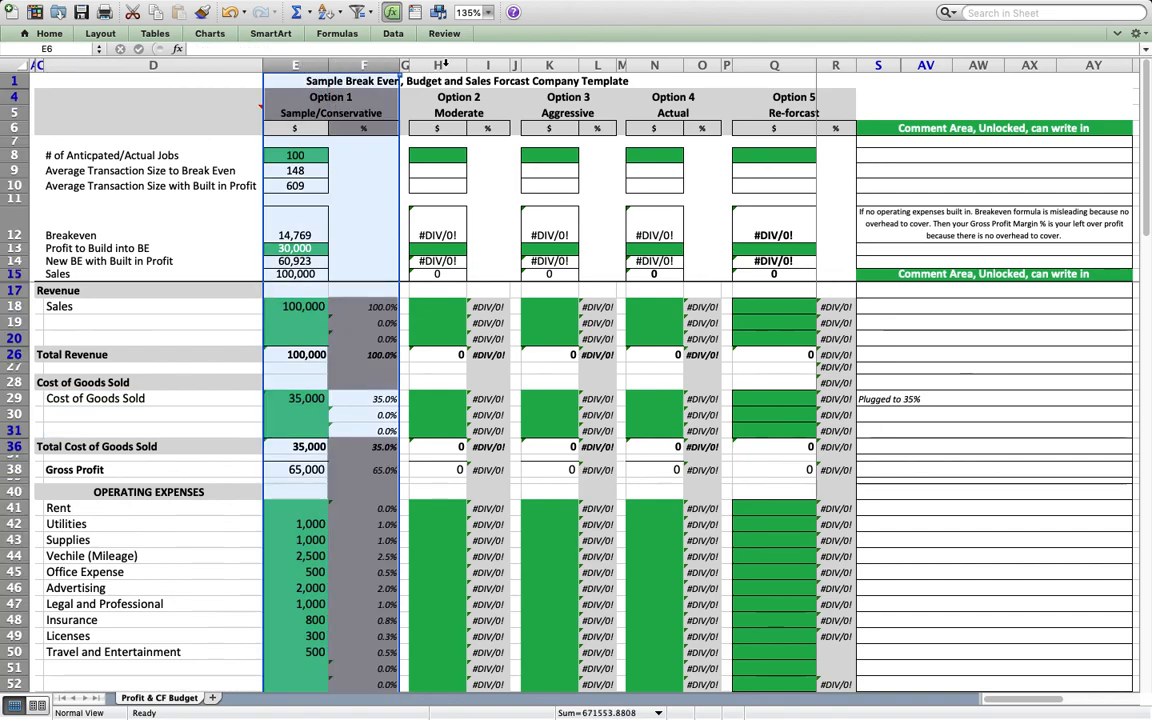
drag(446, 63, 488, 66)
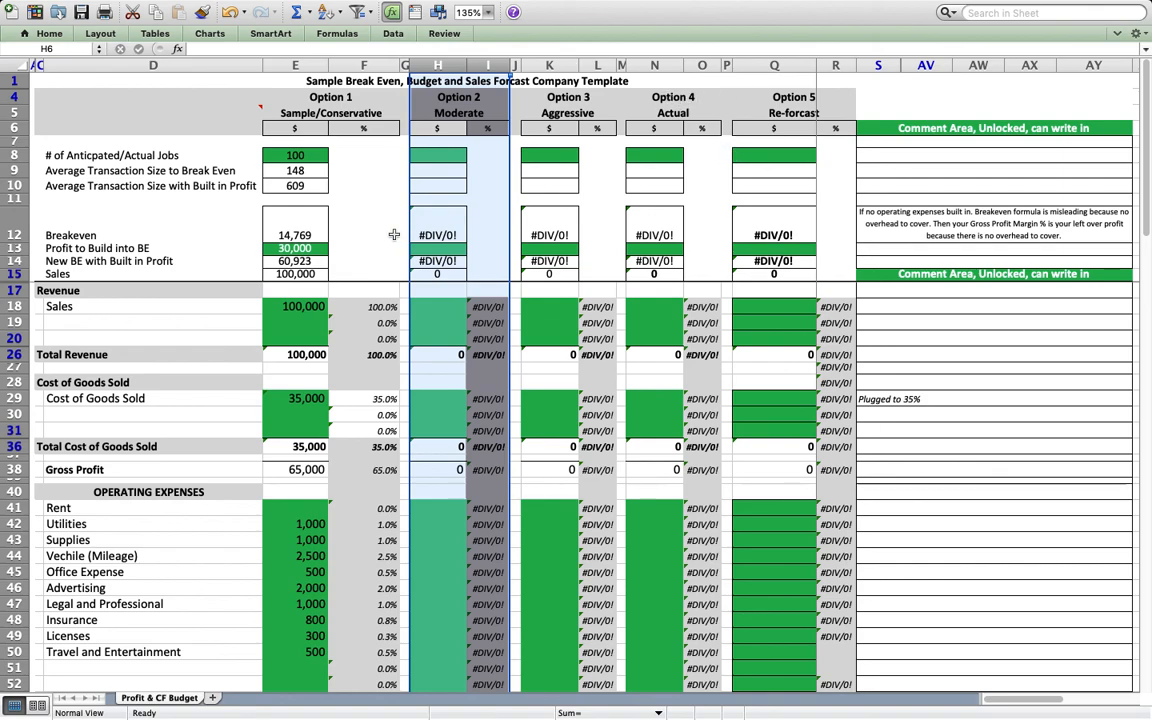
scroll(397, 235, down, 5)
scroll(394, 234, right, 1)
scroll(394, 234, up, 5)
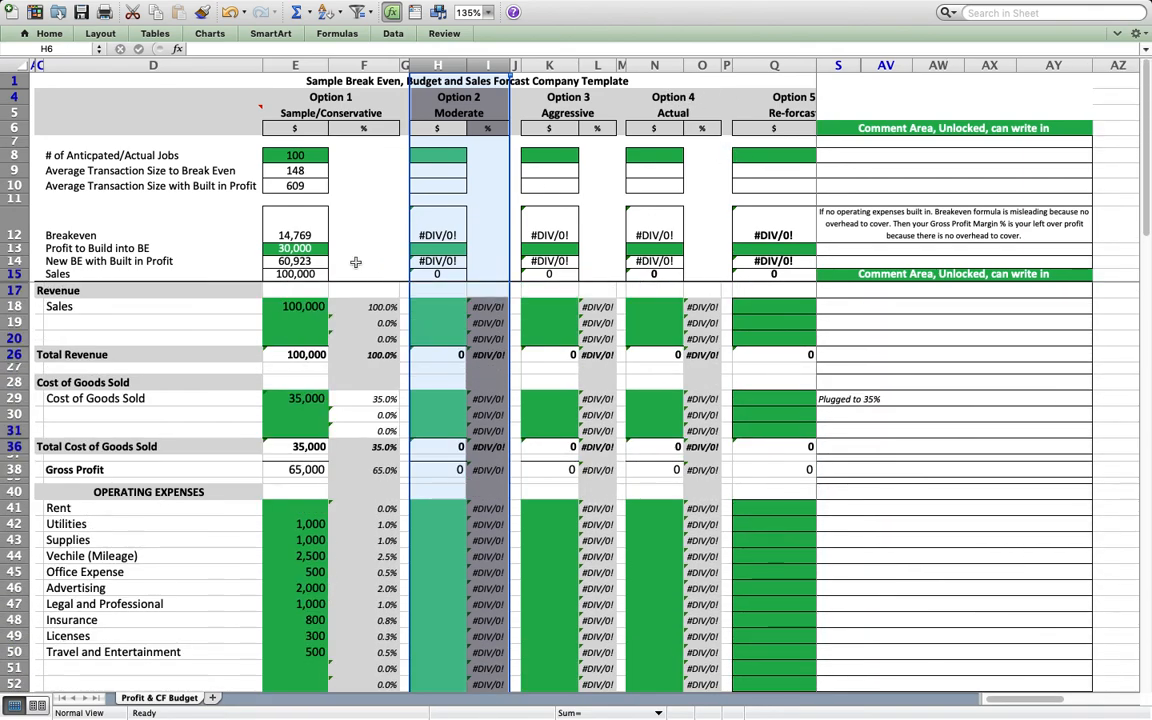
Review the Option 1 Sales line against the number of jobs and the Average Transaction Size to Break Even
click(312, 308)
drag(232, 307, 269, 307)
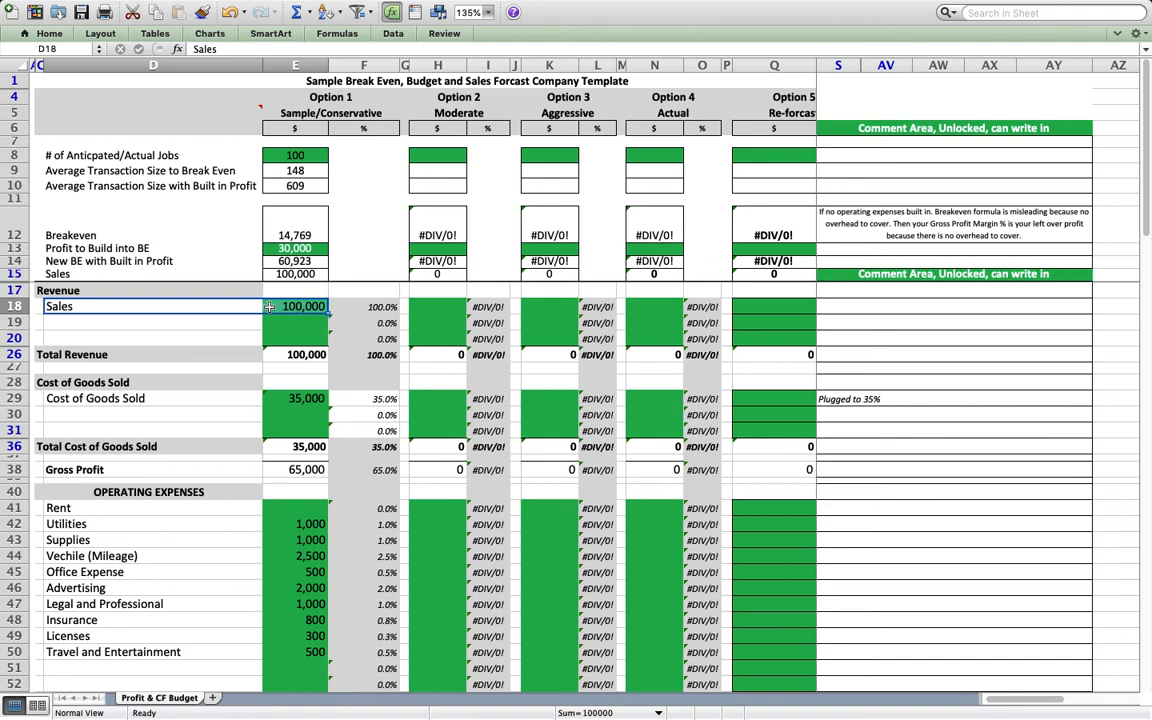
drag(222, 155, 282, 170)
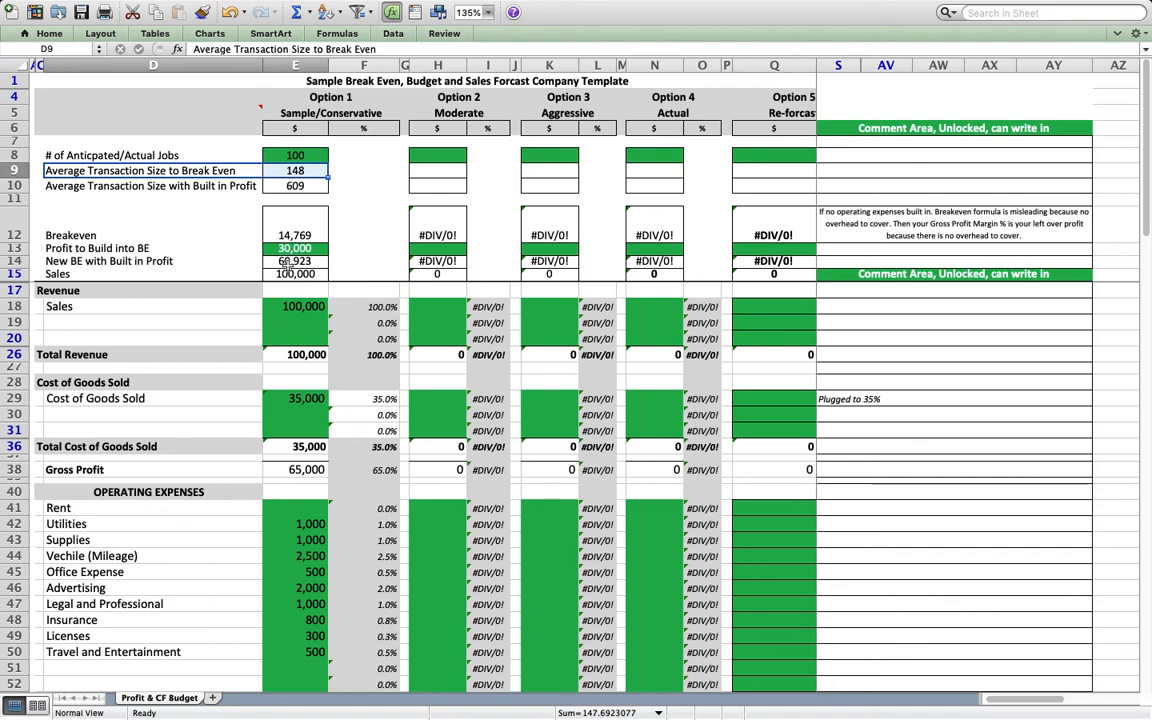
click(303, 314)
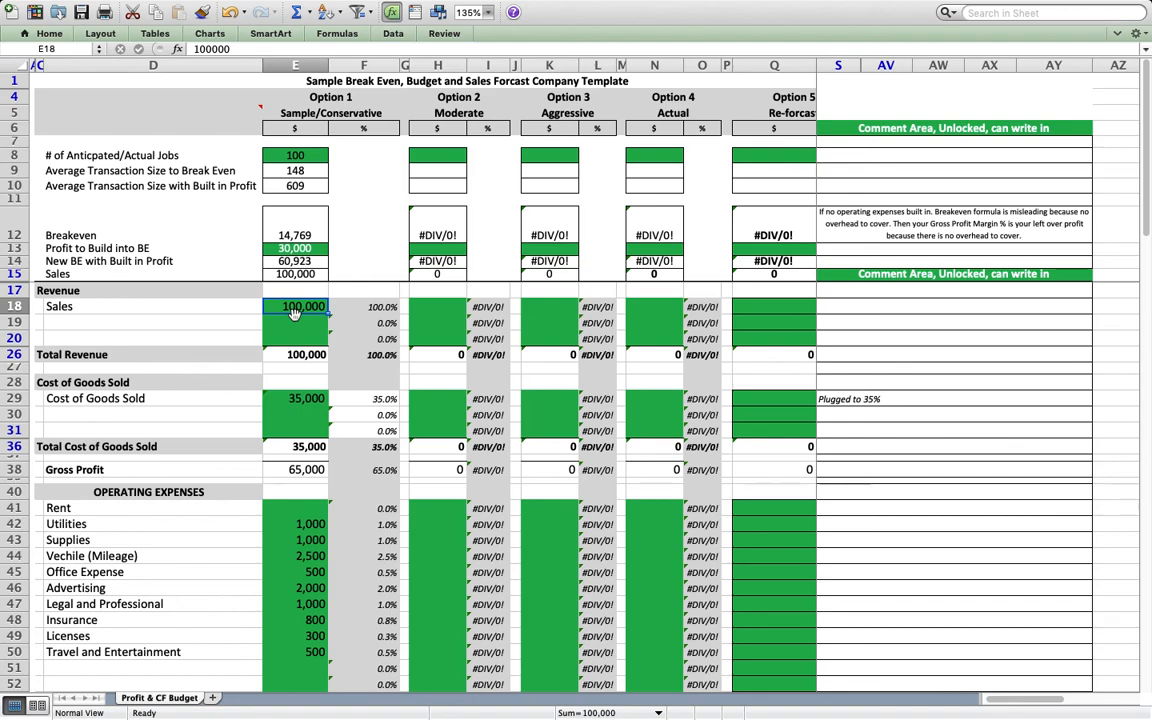
mouse_move(558, 712)
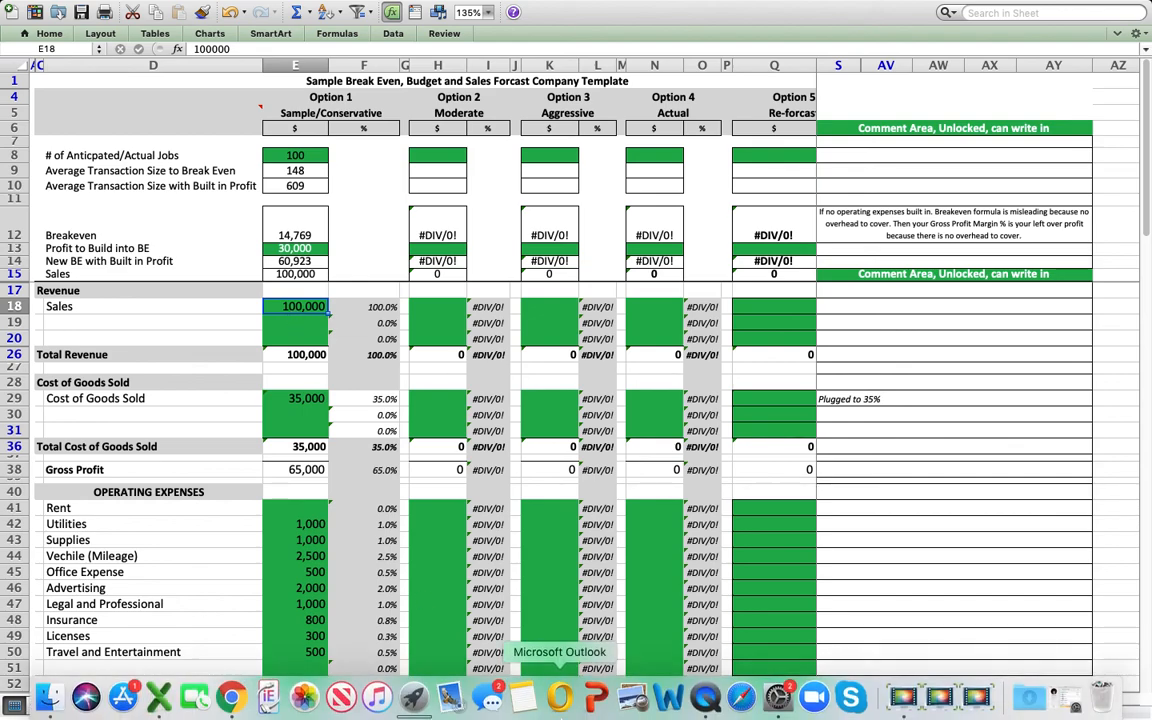